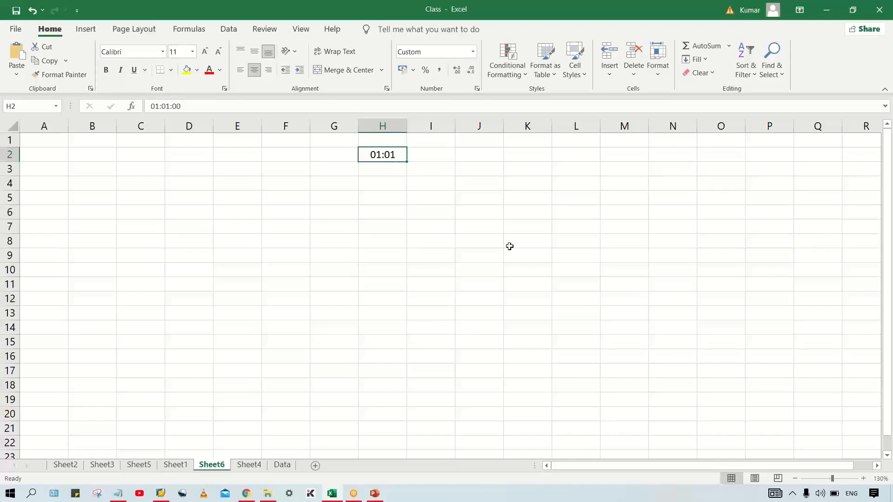
Step: Replace the content of cell H2 with 1 USD and enter 60 INR in cell I2
{"action": "key", "text": "Delete"}
{"action": "type", "text": "1 USD"}
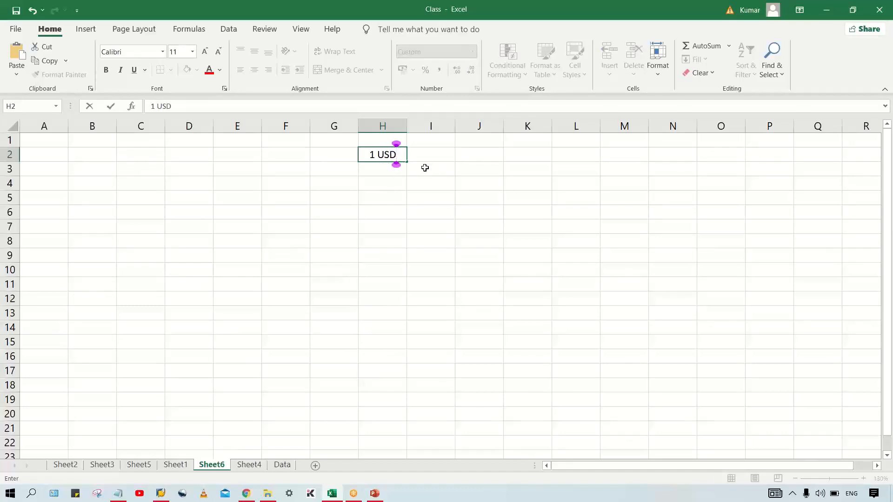
{"action": "key", "text": "Tab"}
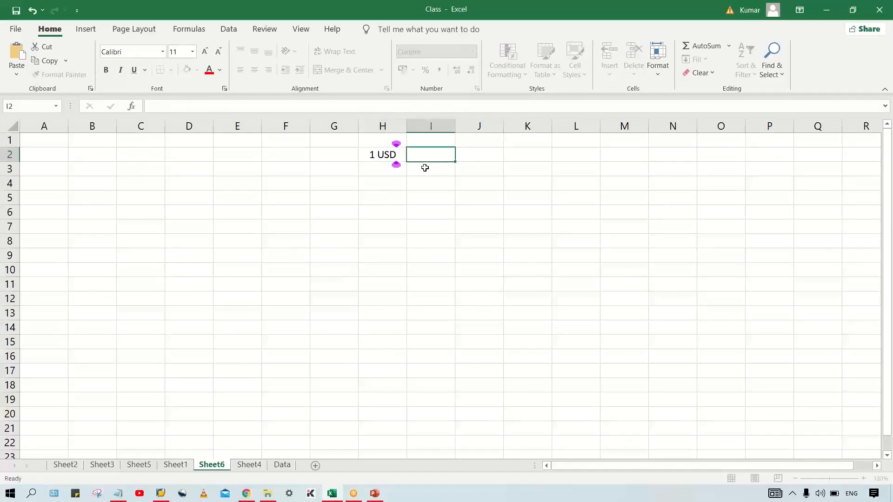
{"action": "type", "text": "60"}
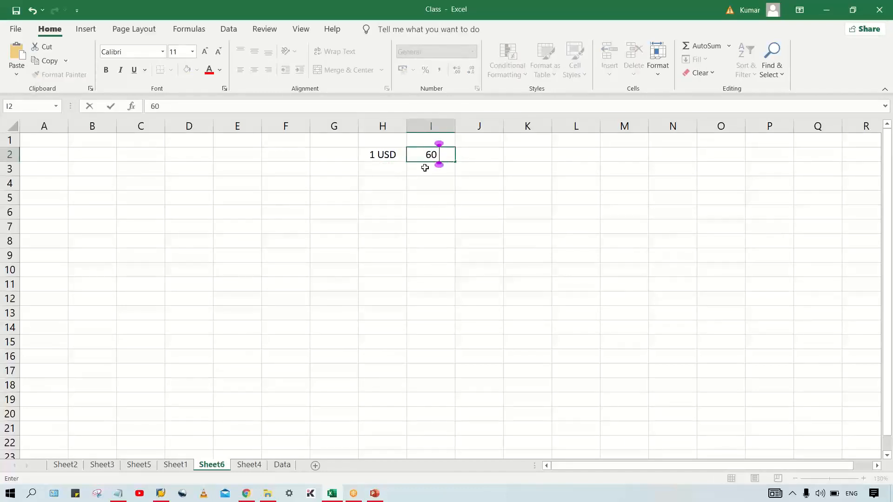
{"action": "type", "text": " INR"}
{"action": "key", "text": "Return"}
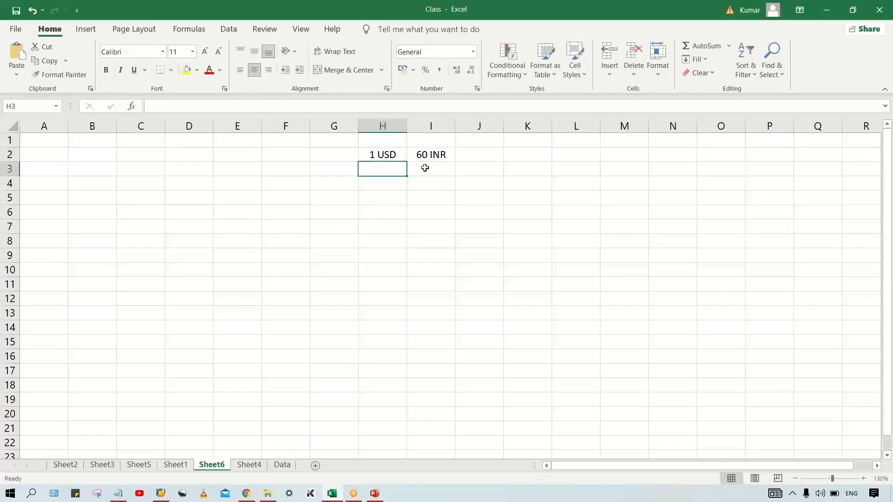
Step: Enter 1 INR in cell I3 and 500 IRR beside it in cell H3
{"action": "left_click", "coordinate": [373, 156]}
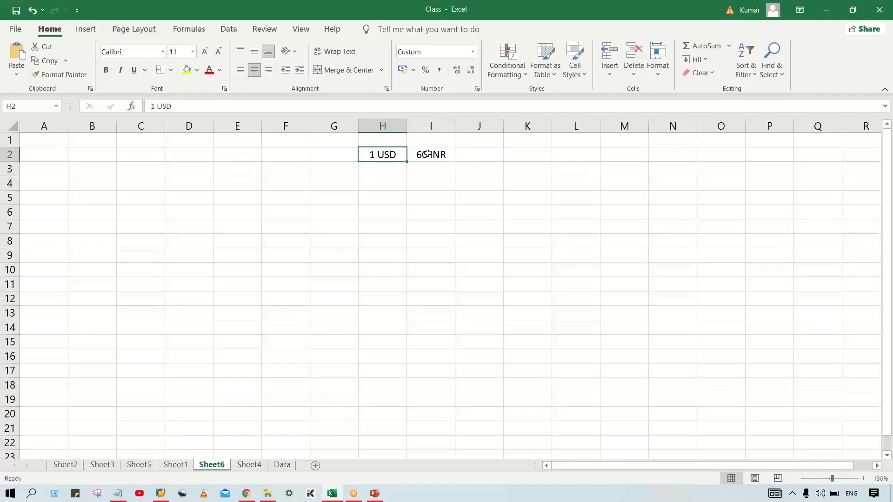
{"action": "left_click", "coordinate": [377, 170]}
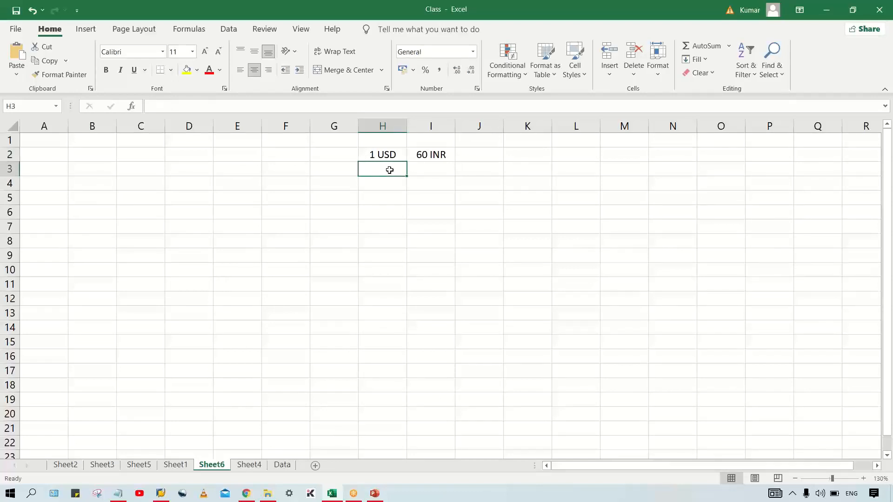
{"action": "left_click", "coordinate": [428, 173]}
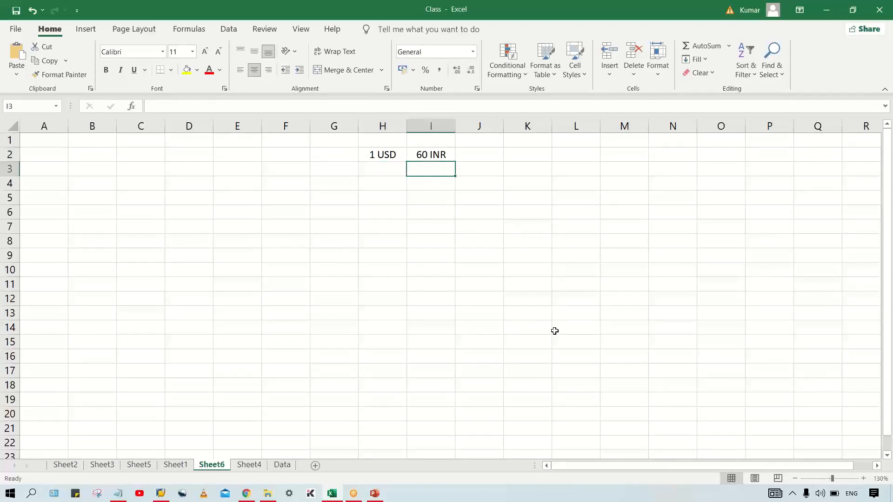
{"action": "type", "text": "1 INR"}
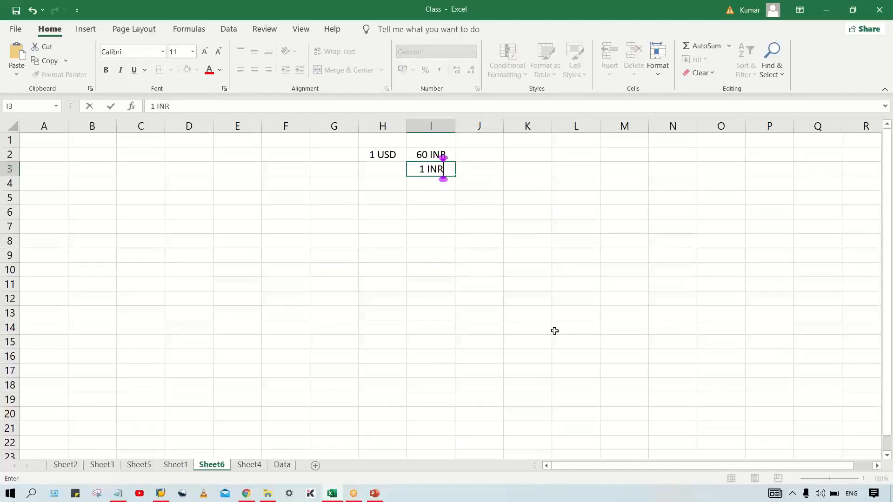
{"action": "key", "text": "Left"}
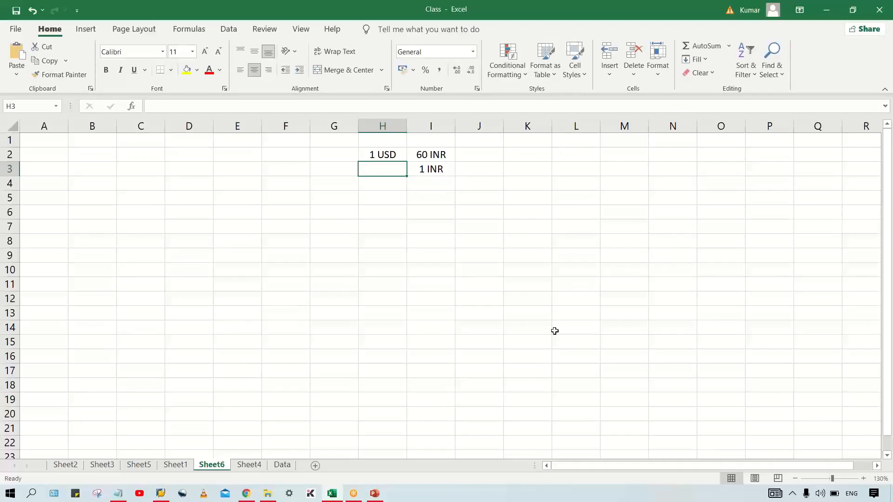
{"action": "type", "text": "500 IRR"}
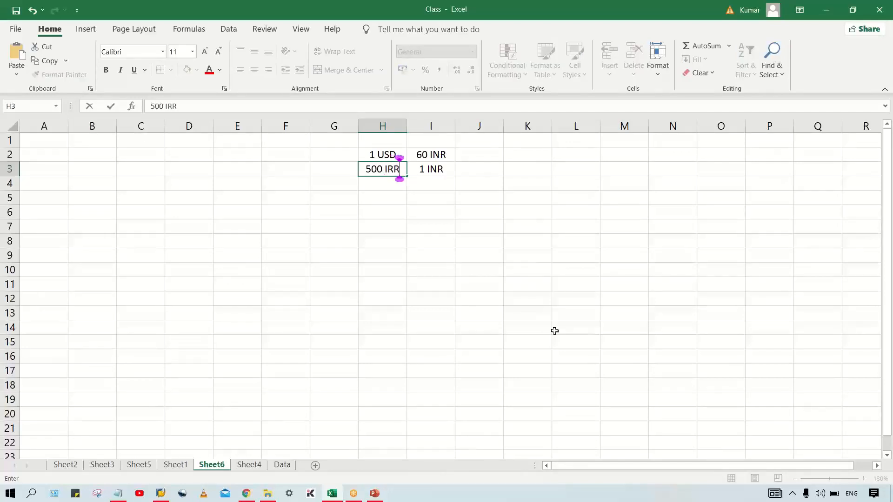
{"action": "key", "text": "Return"}
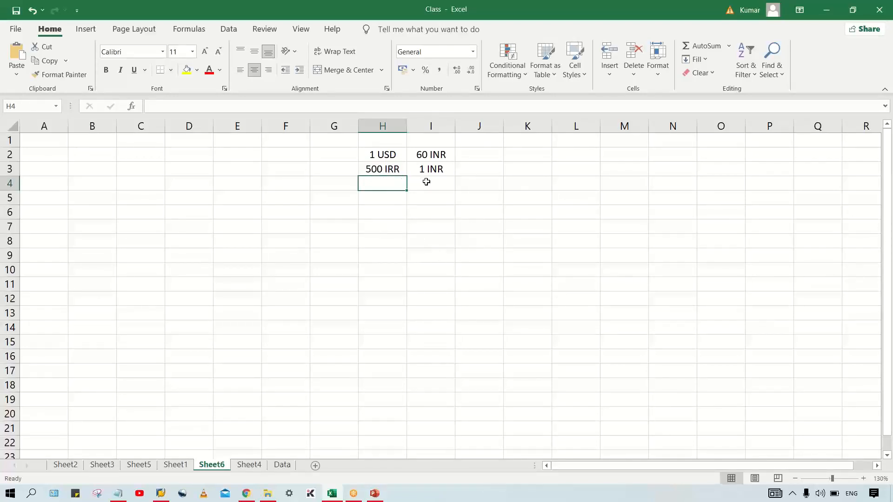
Step: Compare the currency pairs in H2:I3, going over each amount and its counterpart in rows 2 and 3
{"action": "left_click", "coordinate": [432, 169]}
{"action": "left_click", "coordinate": [392, 170]}
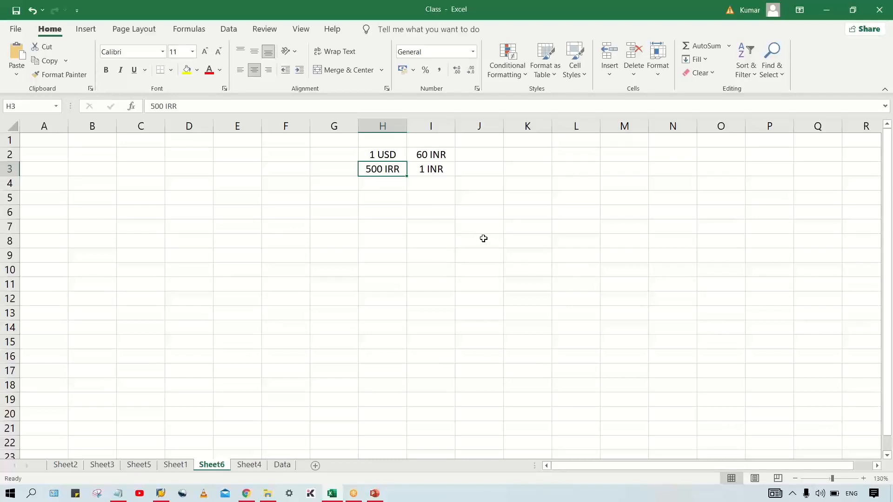
{"action": "left_click_drag", "start_coordinate": [384, 150], "coordinate": [428, 152]}
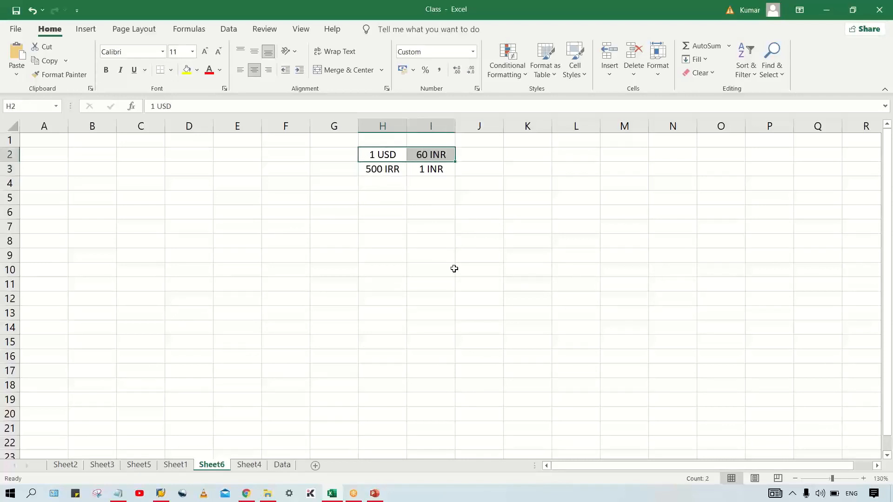
{"action": "left_click", "coordinate": [442, 300]}
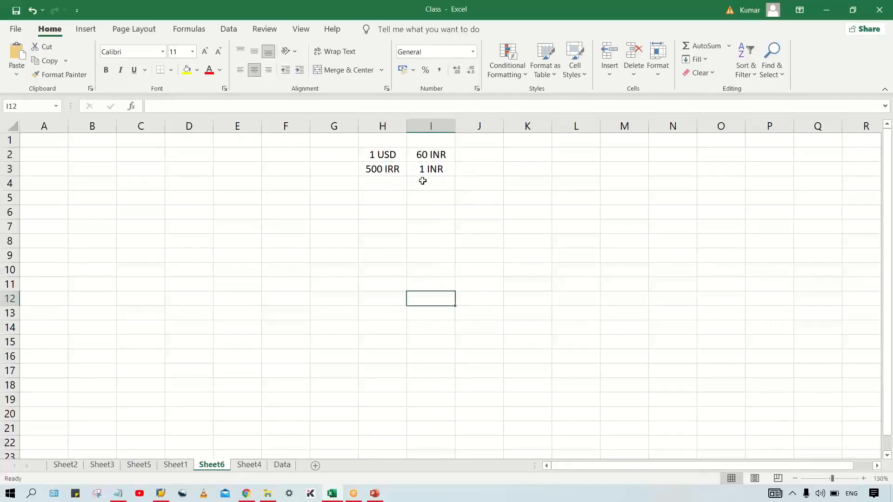
{"action": "left_click", "coordinate": [382, 151]}
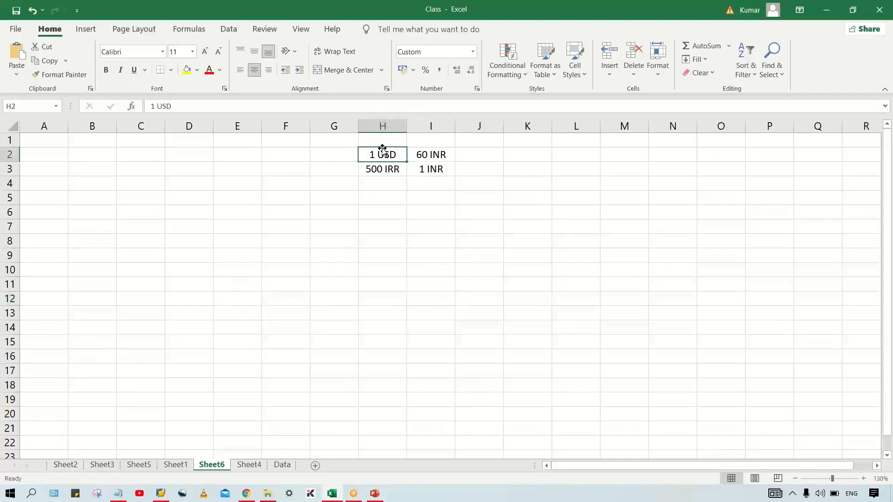
{"action": "left_click", "coordinate": [429, 154]}
{"action": "left_click", "coordinate": [388, 155]}
{"action": "left_click", "coordinate": [445, 154]}
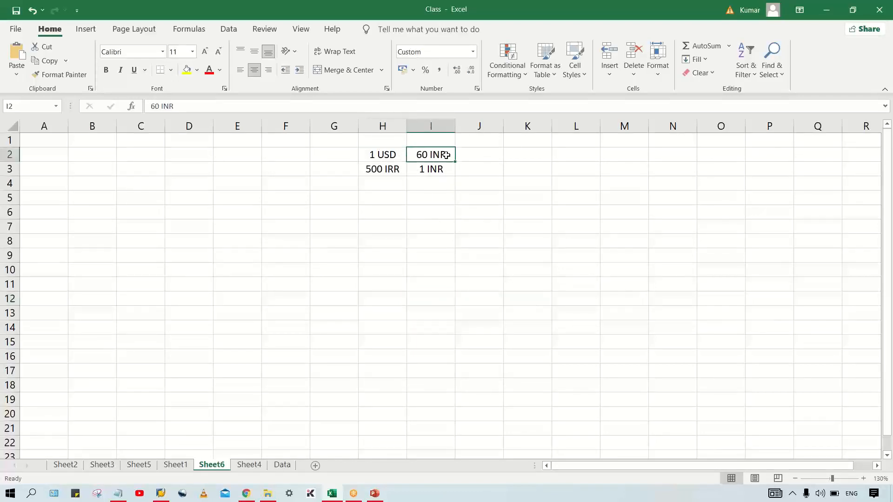
{"action": "left_click", "coordinate": [386, 169]}
{"action": "left_click", "coordinate": [420, 169]}
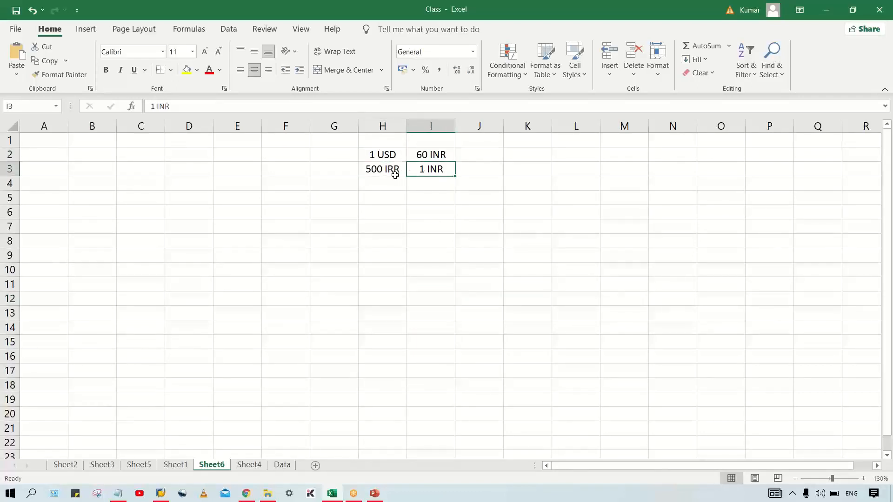
{"action": "left_click", "coordinate": [392, 170]}
{"action": "left_click", "coordinate": [433, 165]}
Step: Switch to SAP Logon, open the listed connection and log on with the saved user name and the account password
{"action": "left_click", "coordinate": [891, 382]}
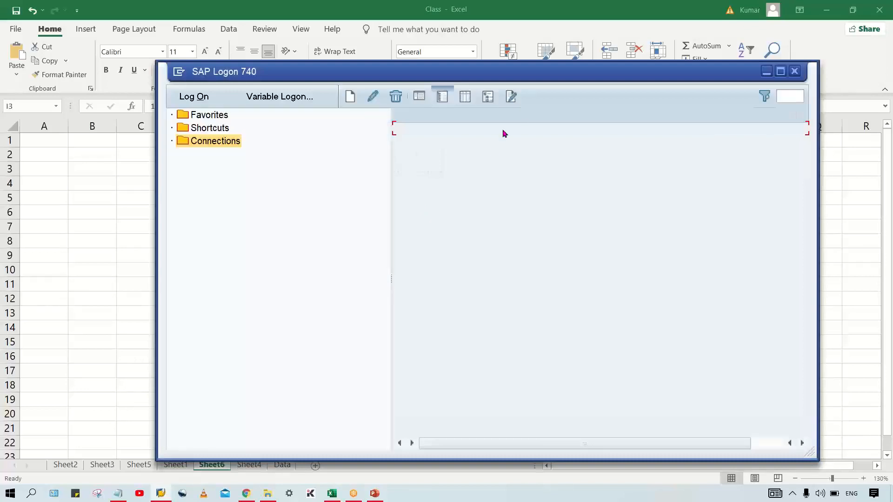
{"action": "double_click", "coordinate": [479, 131]}
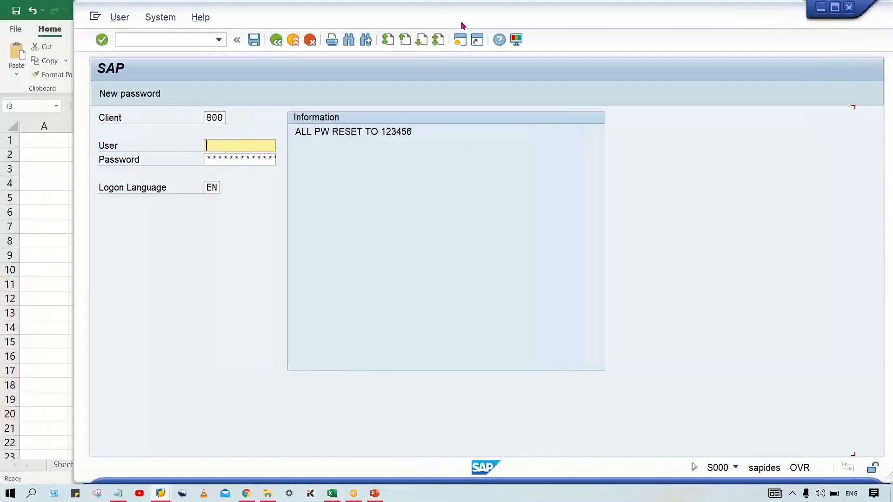
{"action": "left_click", "coordinate": [245, 140]}
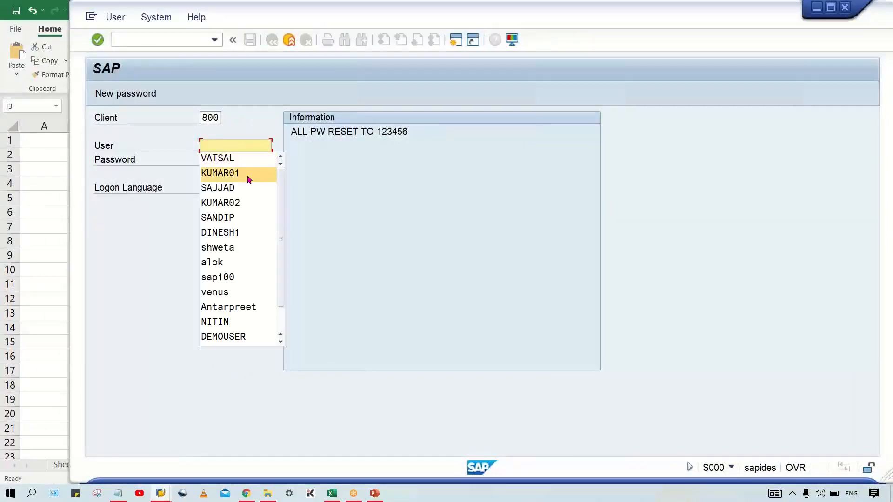
{"action": "left_click", "coordinate": [232, 173]}
{"action": "key", "text": "Tab"}
{"action": "type", "text": "123456"}
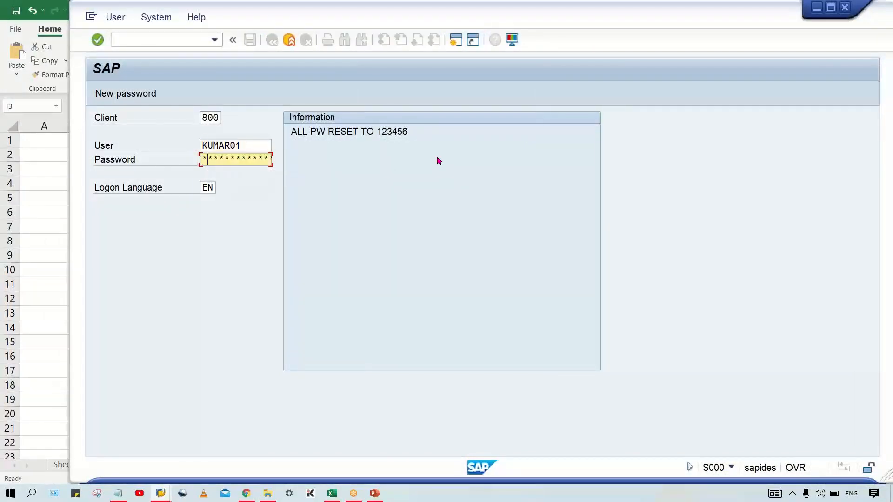
{"action": "type", "text": "***"}
{"action": "key", "text": "Return"}
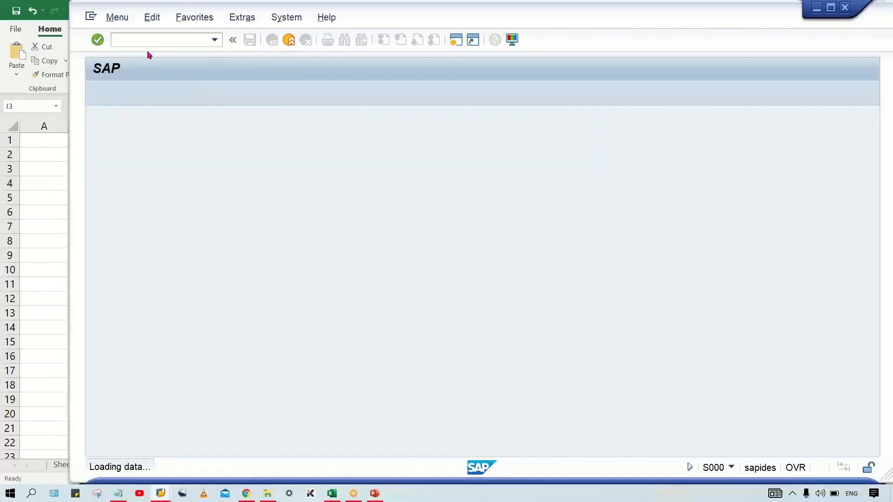
Step: Open the currency exchange rates table with transaction OB08
{"action": "type", "text": "OB"}
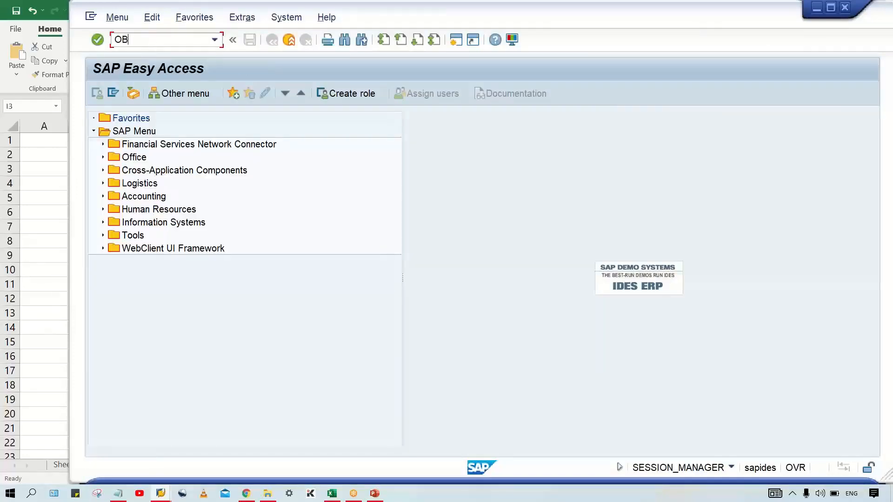
{"action": "type", "text": "08"}
{"action": "key", "text": "Return"}
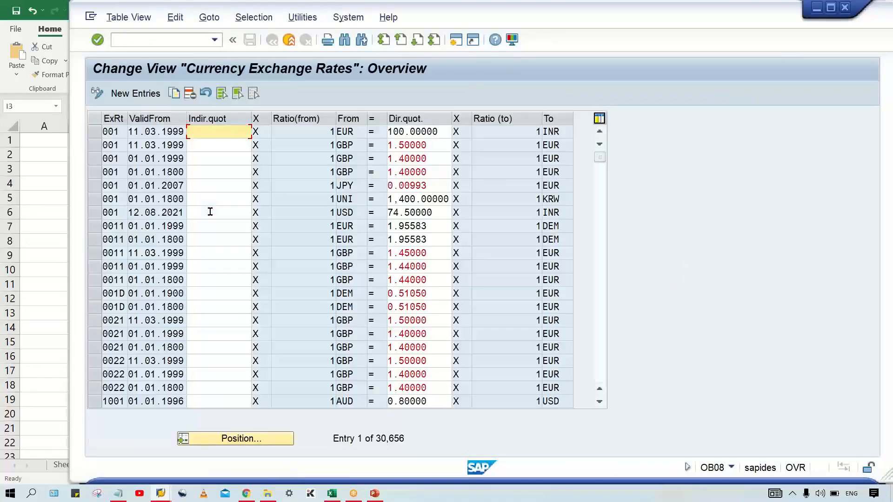
Step: Position the exchange rate list at rate type M, from currency USD, to-currency INR, valid from 16.08.2021, and check the neighbouring entries
{"action": "left_click", "coordinate": [235, 441]}
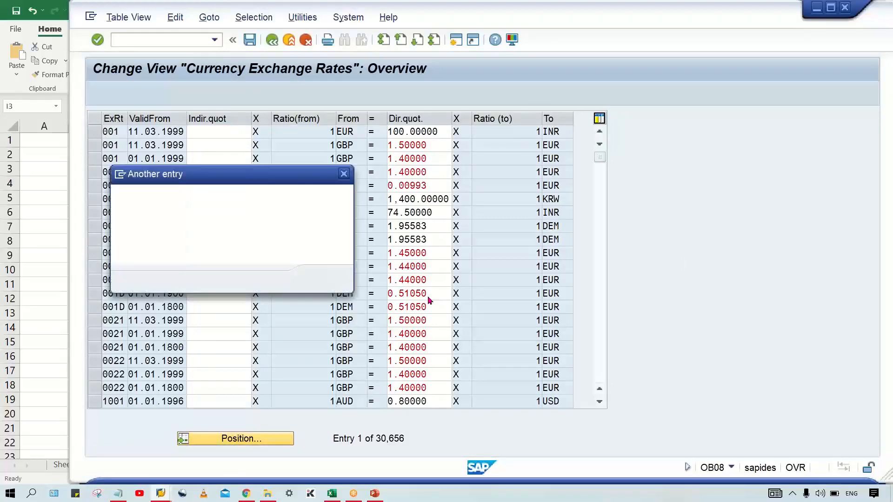
{"action": "type", "text": "M"}
{"action": "key", "text": "Tab"}
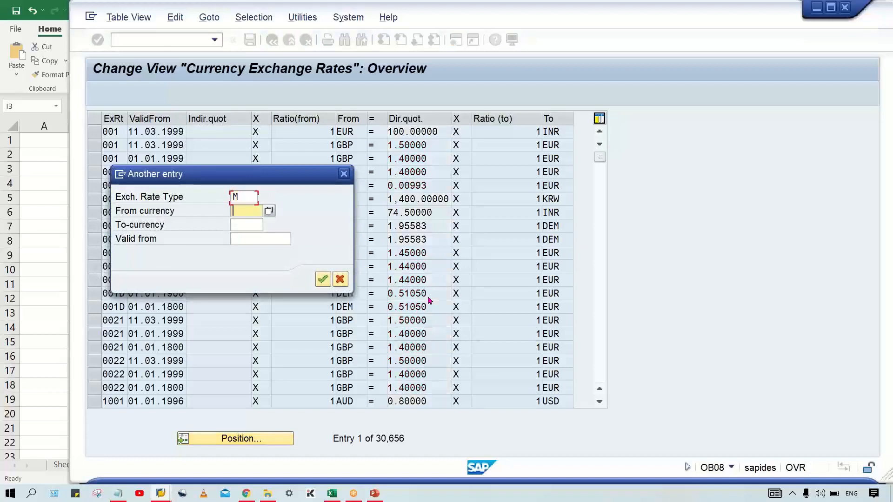
{"action": "type", "text": "U"}
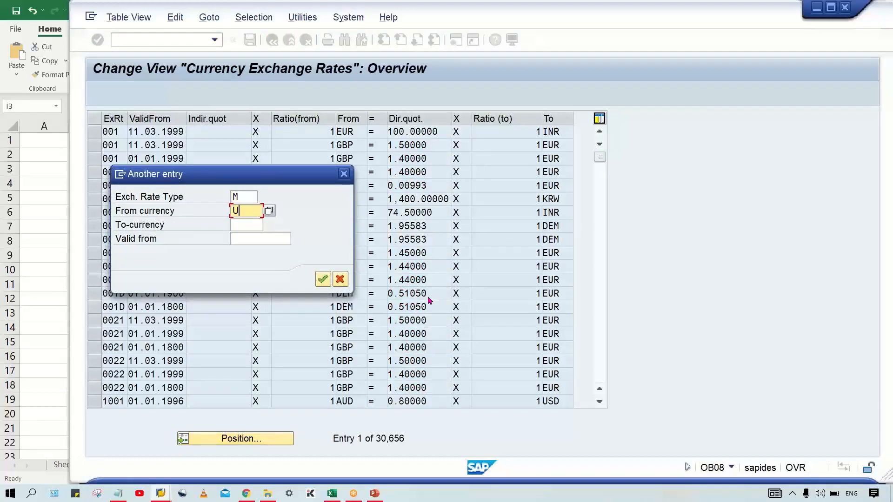
{"action": "key", "text": "BackSpace"}
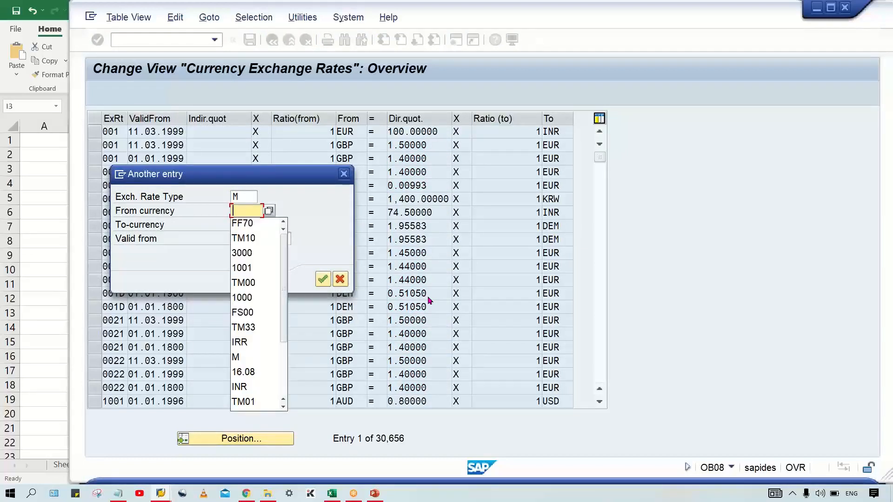
{"action": "type", "text": "U"}
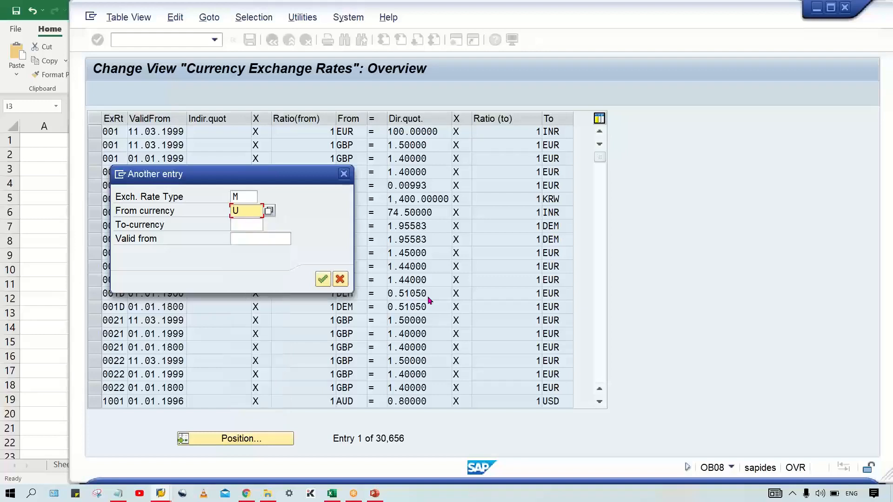
{"action": "type", "text": "SD"}
{"action": "key", "text": "Tab"}
{"action": "type", "text": "INR"}
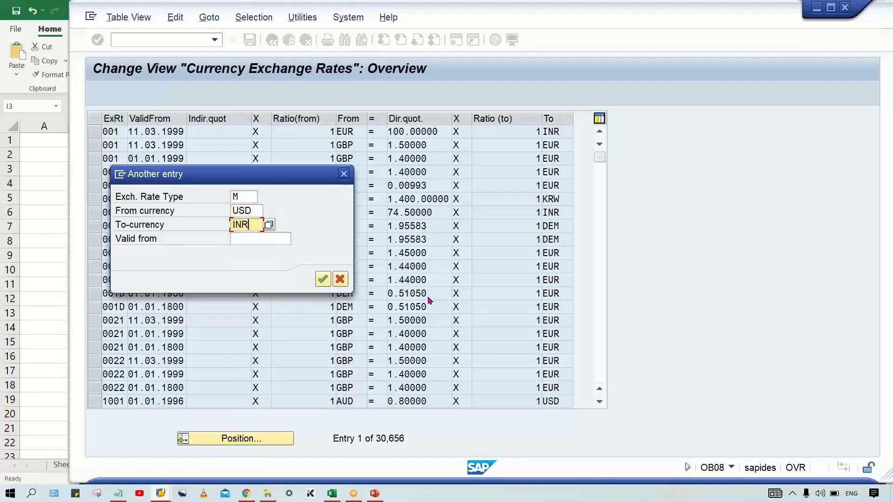
{"action": "key", "text": "Tab"}
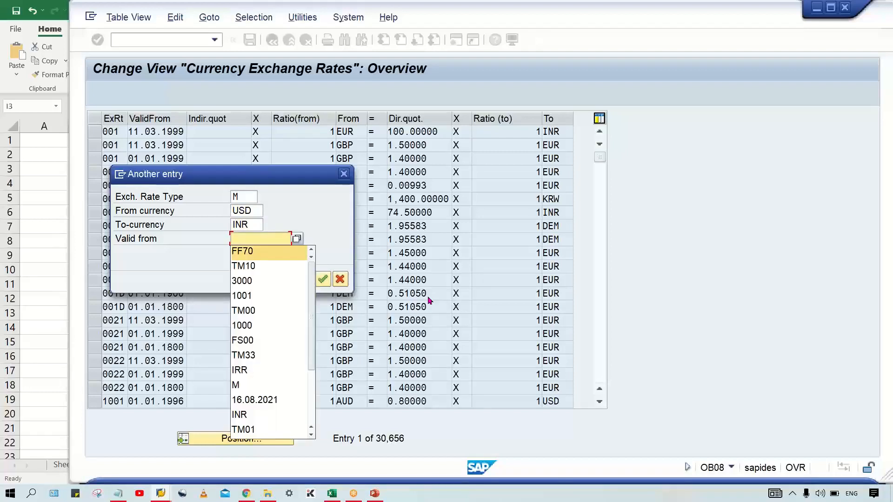
{"action": "type", "text": "16.08.2021"}
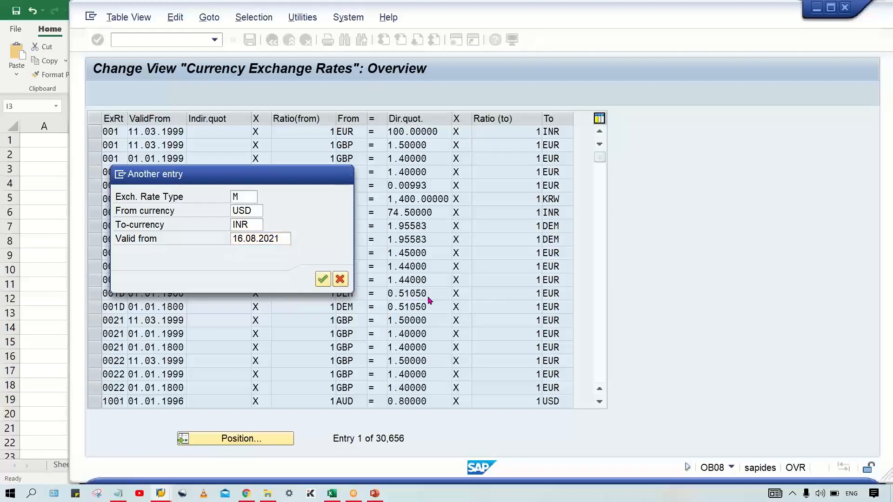
{"action": "key", "text": "Return"}
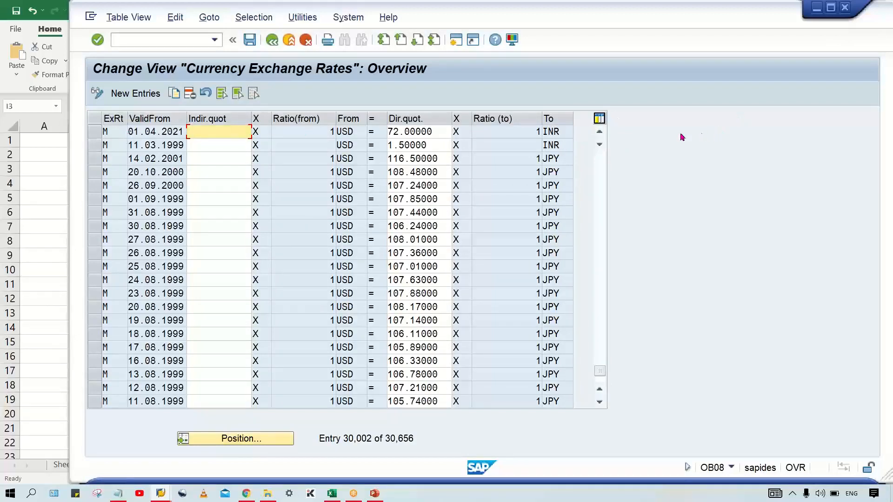
{"action": "left_click", "coordinate": [599, 134]}
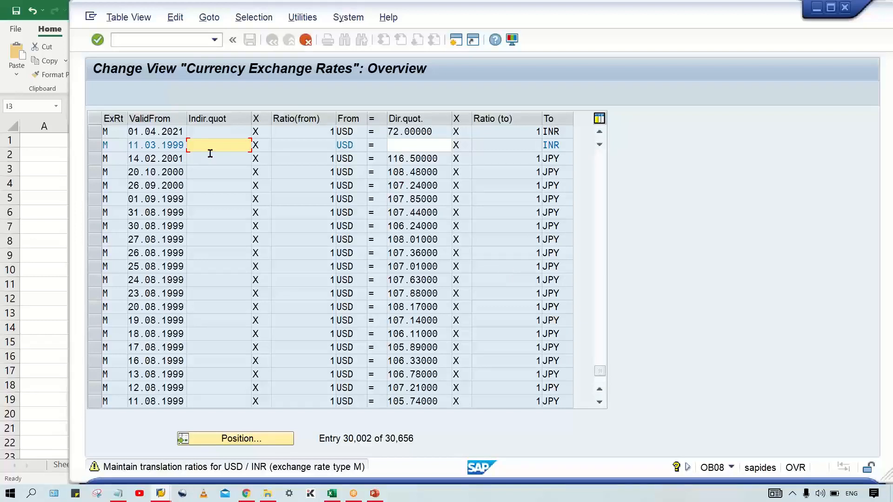
{"action": "key", "text": "Return"}
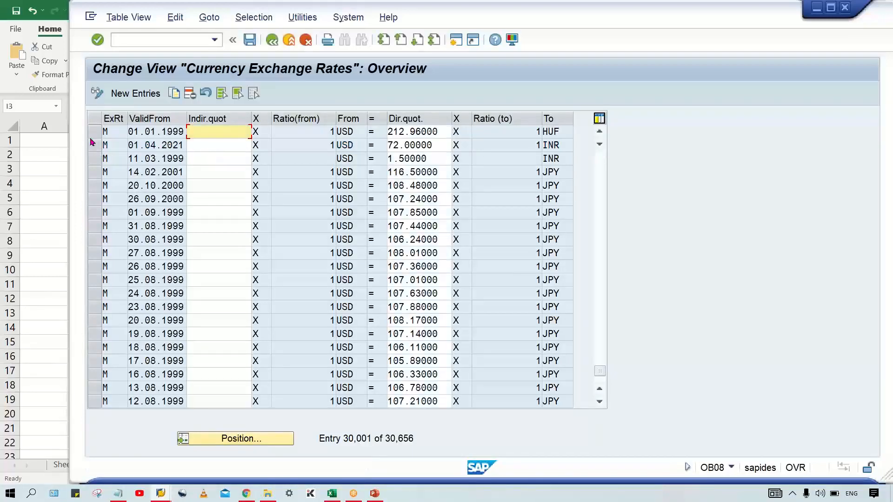
Step: Start repositioning the exchange rate list, with rate type M and from currency USD
{"action": "left_click", "coordinate": [92, 145]}
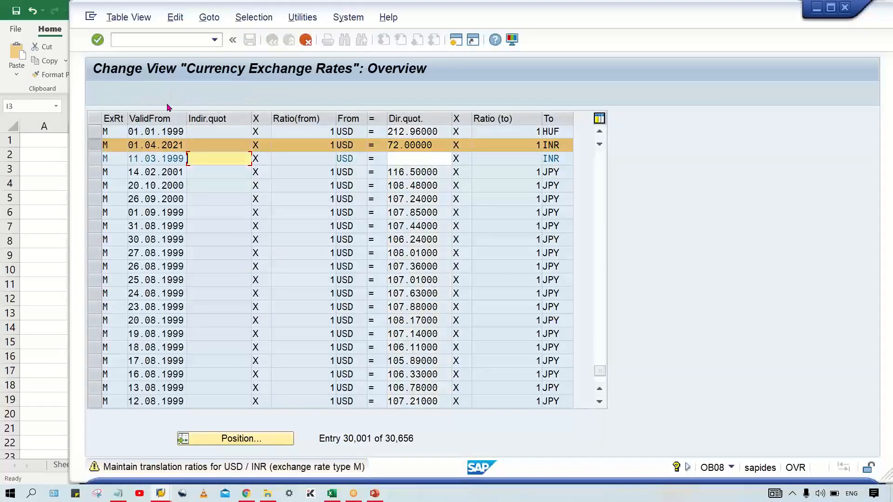
{"action": "key", "text": "Return"}
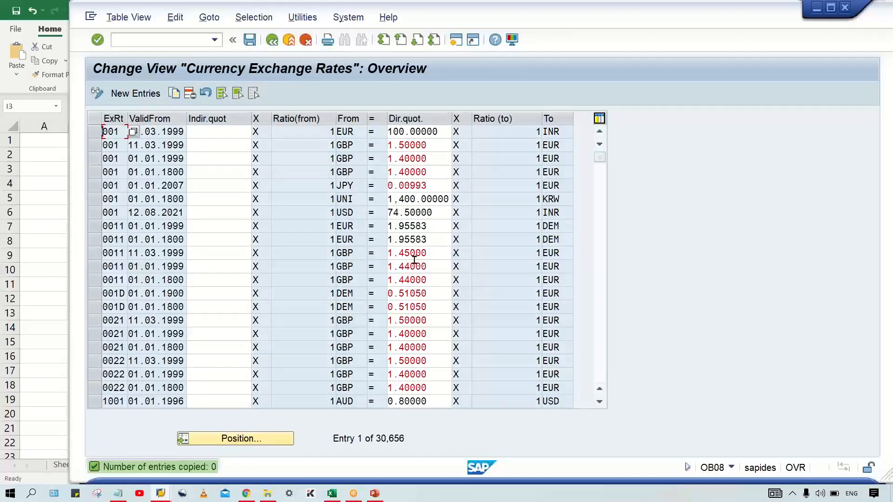
{"action": "left_click", "coordinate": [235, 442]}
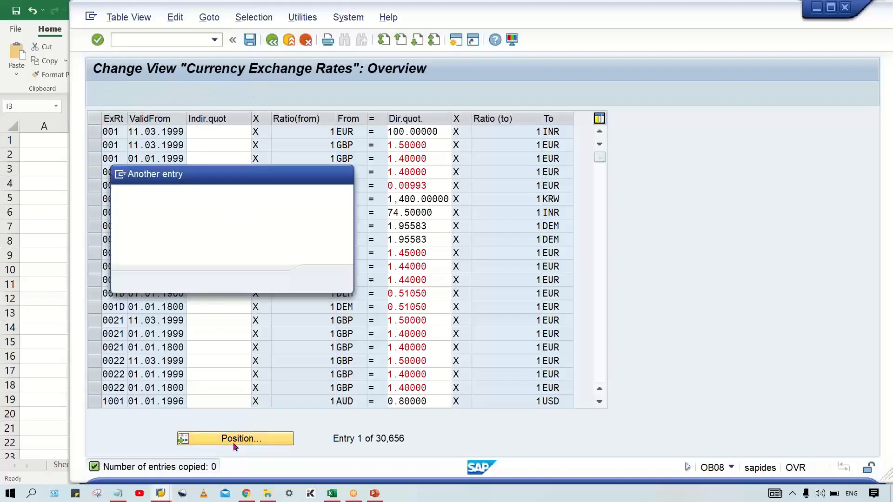
{"action": "key", "text": "space"}
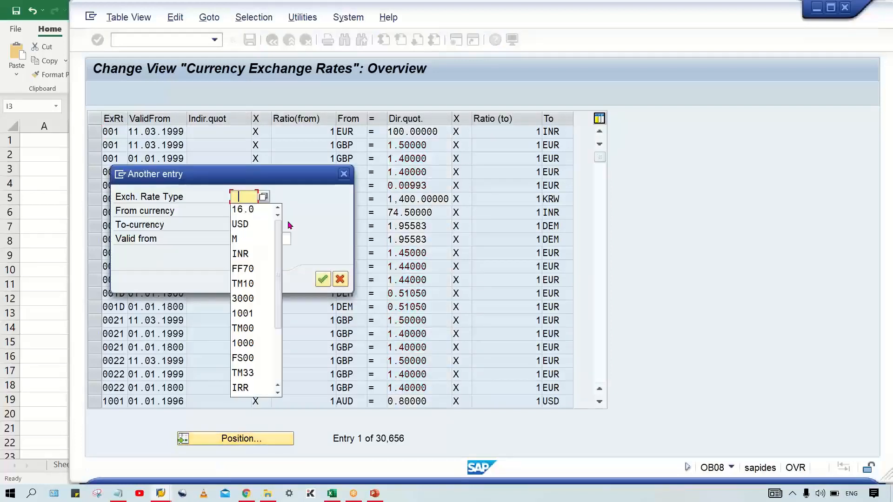
{"action": "key", "text": "Down"}
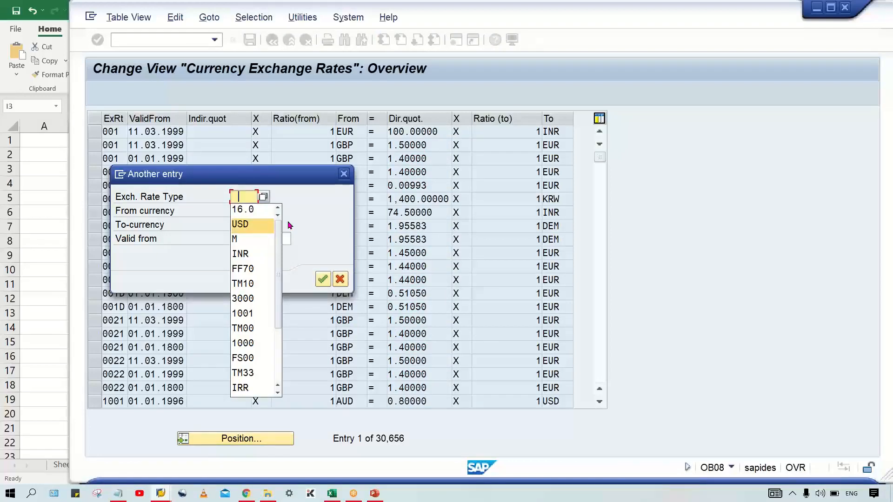
{"action": "key", "text": "Down"}
{"action": "key", "text": "Return"}
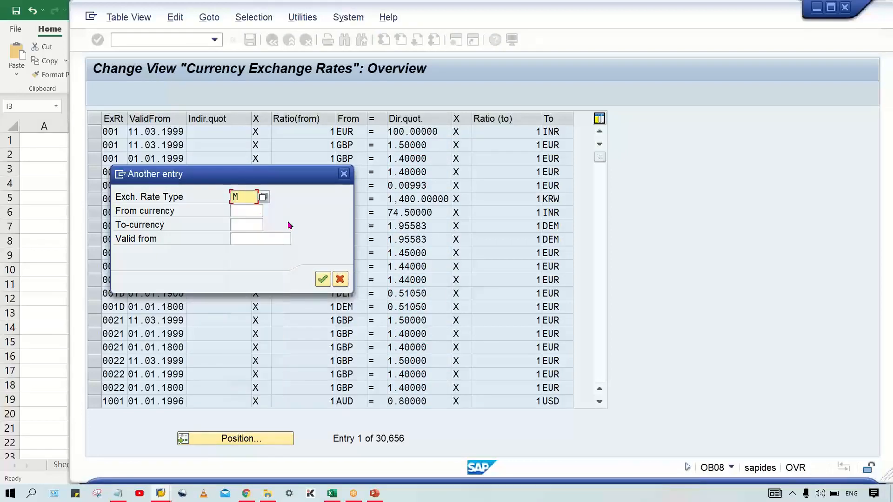
{"action": "key", "text": "Tab"}
{"action": "key", "text": "space"}
{"action": "key", "text": "Down"}
{"action": "key", "text": "Return"}
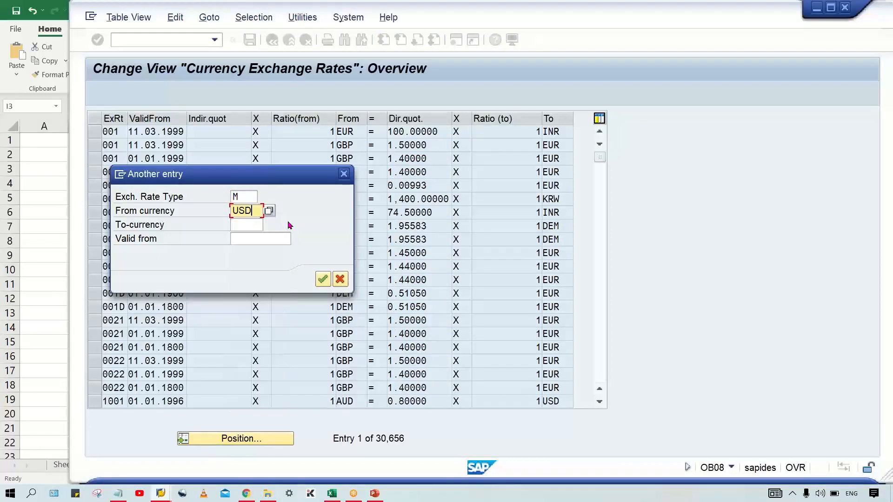
Step: Set the to-currency to INR and the valid-from date to 16.08.2021, and position the list there
{"action": "key", "text": "Tab"}
{"action": "key", "text": "space"}
{"action": "key", "text": "Down"}
{"action": "key", "text": "Down"}
{"action": "key", "text": "Down"}
{"action": "key", "text": "Down"}
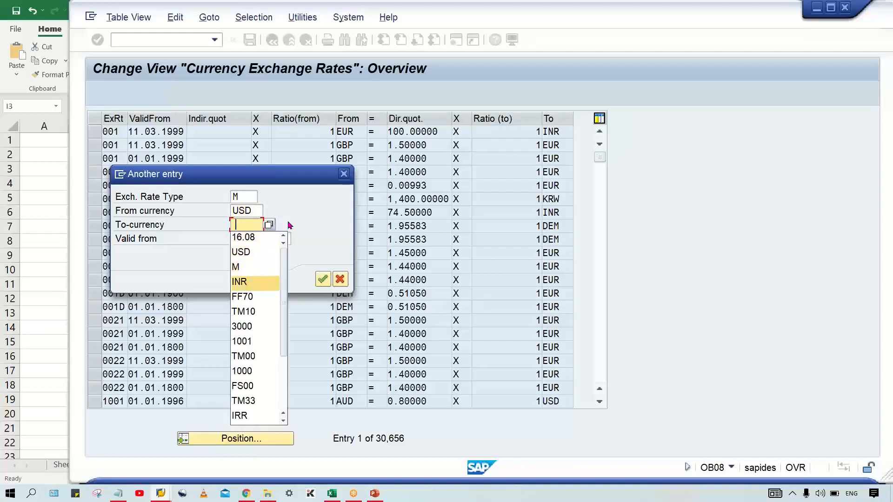
{"action": "key", "text": "Return"}
{"action": "key", "text": "Tab"}
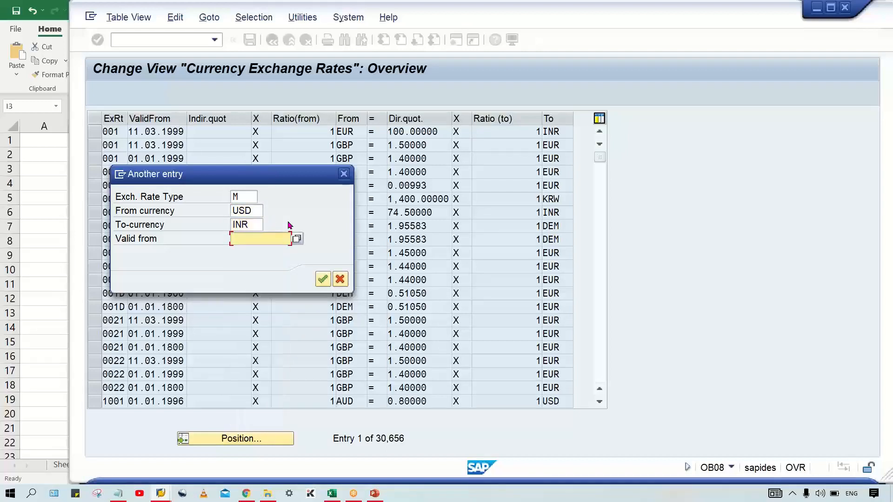
{"action": "key", "text": "space"}
{"action": "key", "text": "Down"}
{"action": "key", "text": "Return"}
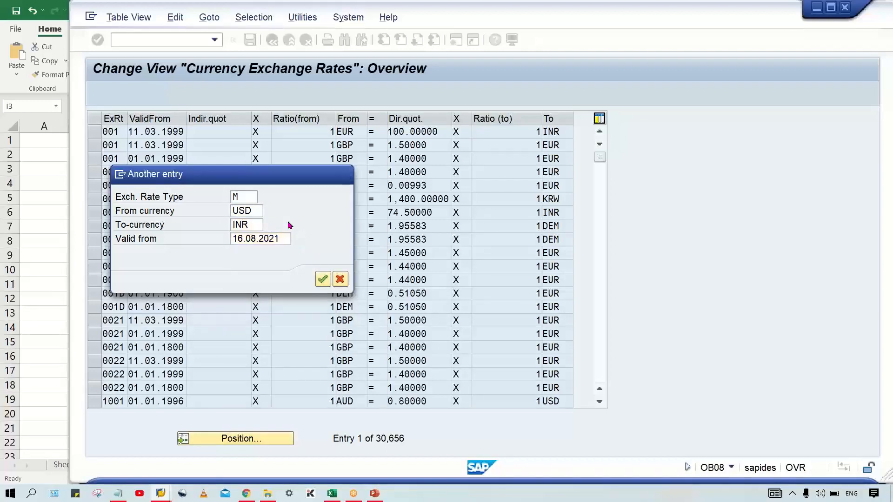
{"action": "key", "text": "Return"}
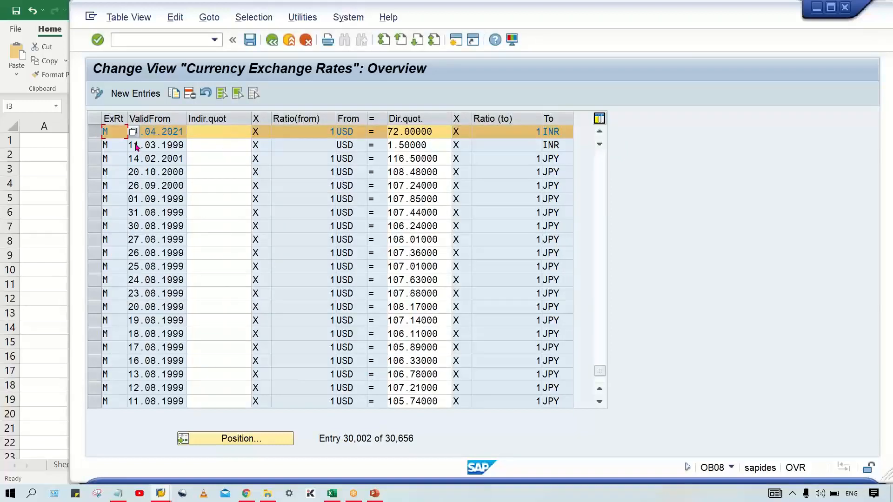
Step: Delete the type M USD to INR rate valid from 11.03.1999 and save the table
{"action": "left_click", "coordinate": [99, 145]}
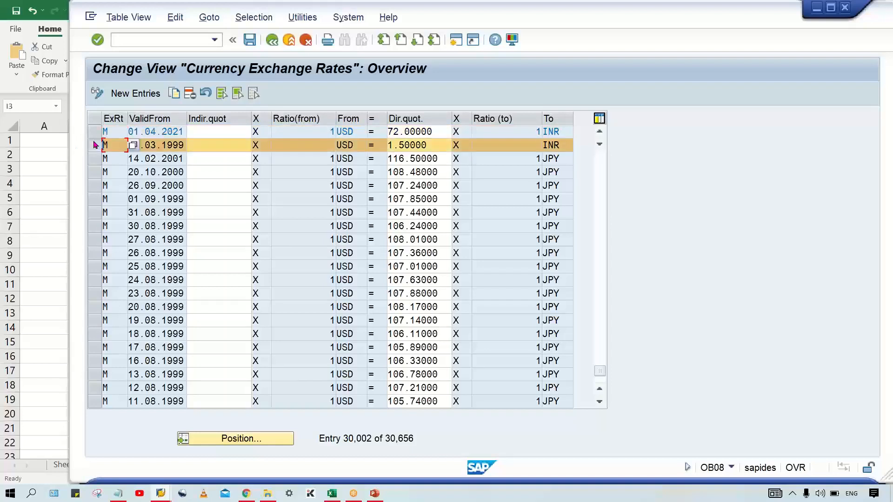
{"action": "left_click", "coordinate": [190, 93]}
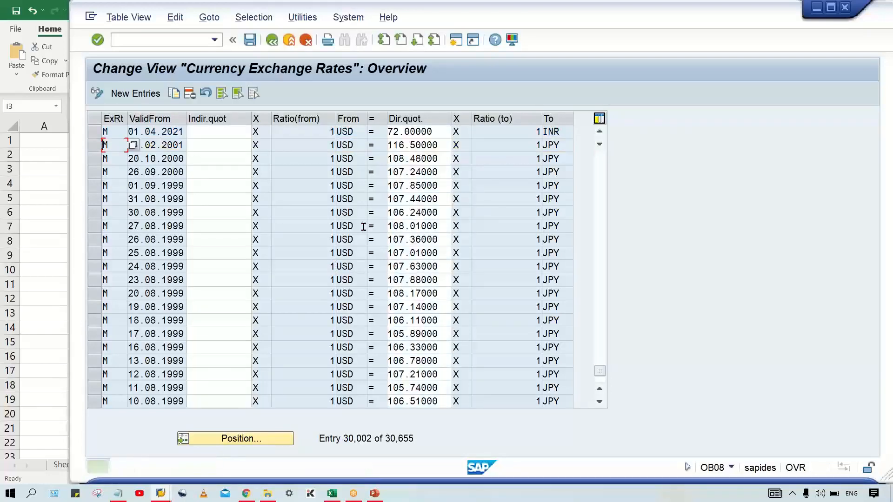
{"action": "key", "text": "ctrl+s"}
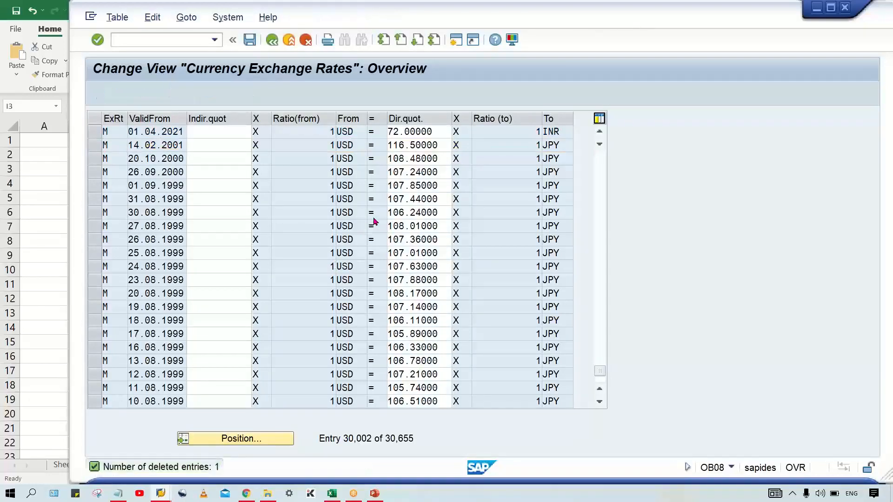
{"action": "left_click", "coordinate": [315, 237]}
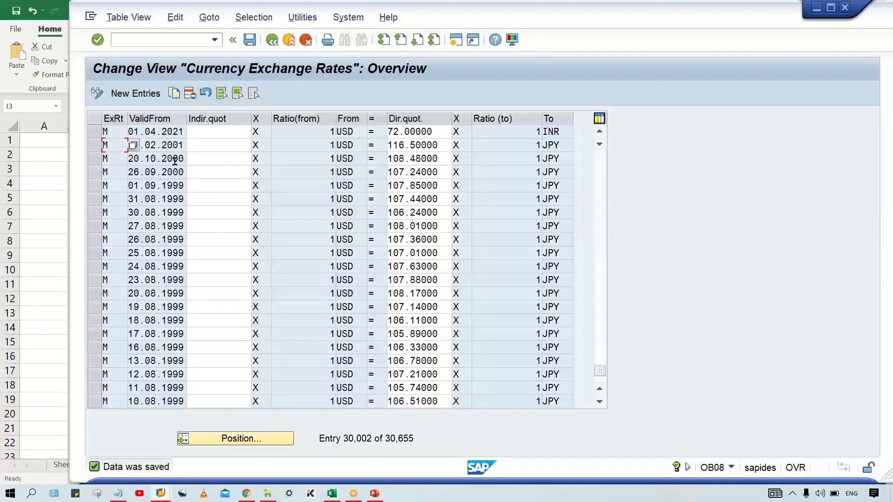
{"action": "left_click", "coordinate": [162, 133]}
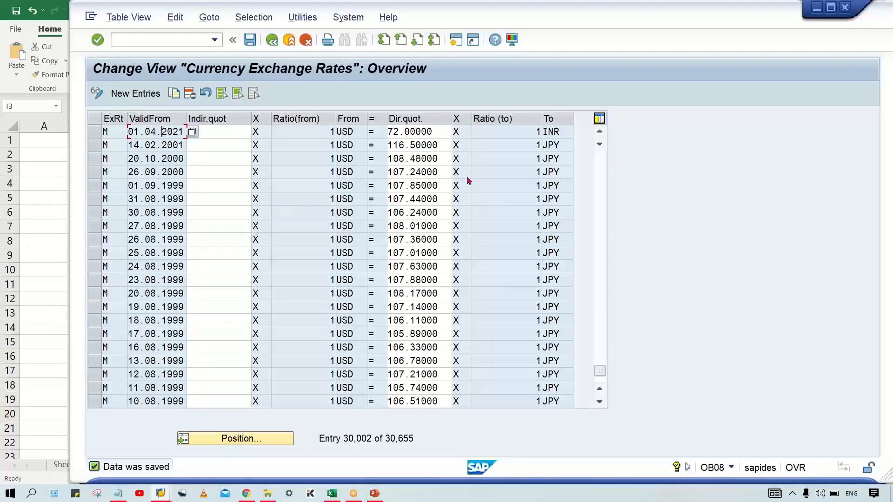
Step: Position the exchange rate list at rate type M, from currency INR, to-currency USD, valid from 16.08.2021
{"action": "left_click", "coordinate": [258, 442]}
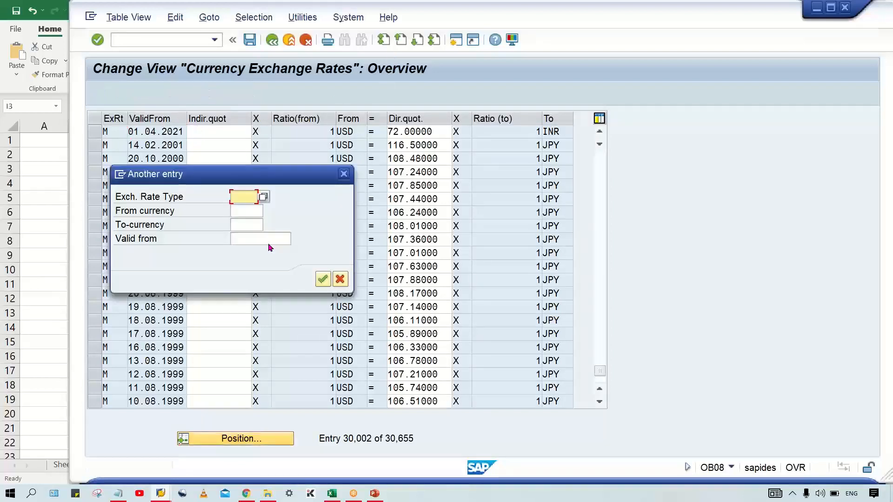
{"action": "type", "text": "M"}
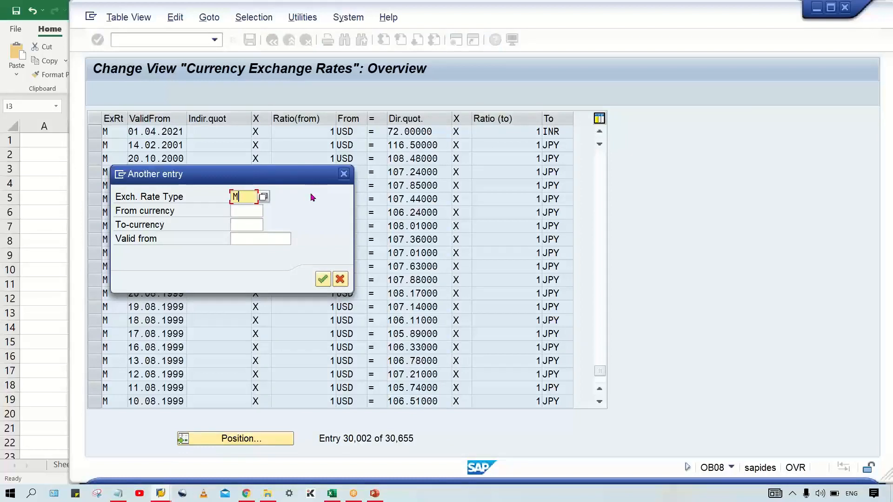
{"action": "key", "text": "Tab"}
{"action": "type", "text": "INR"}
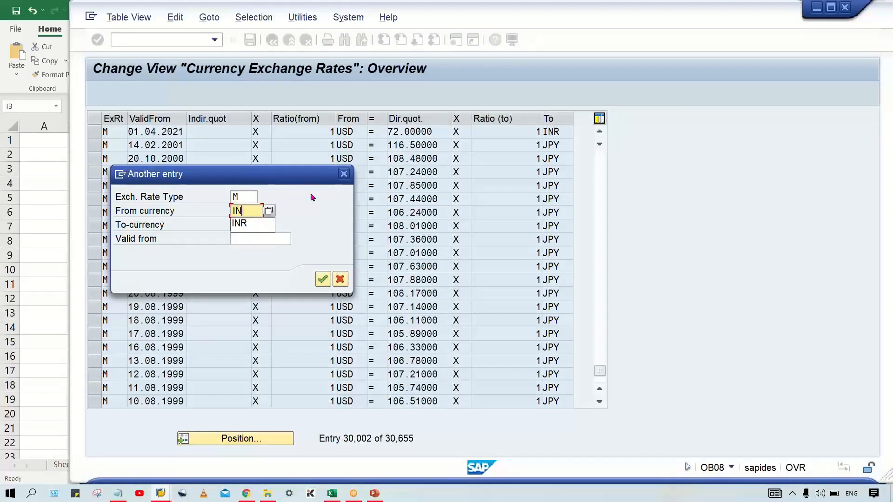
{"action": "key", "text": "Tab"}
{"action": "type", "text": "USD"}
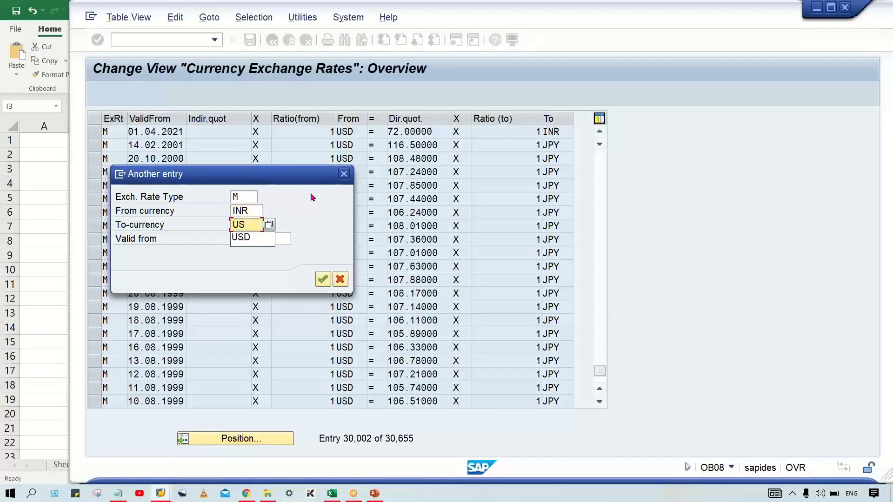
{"action": "key", "text": "Tab"}
{"action": "key", "text": "Down"}
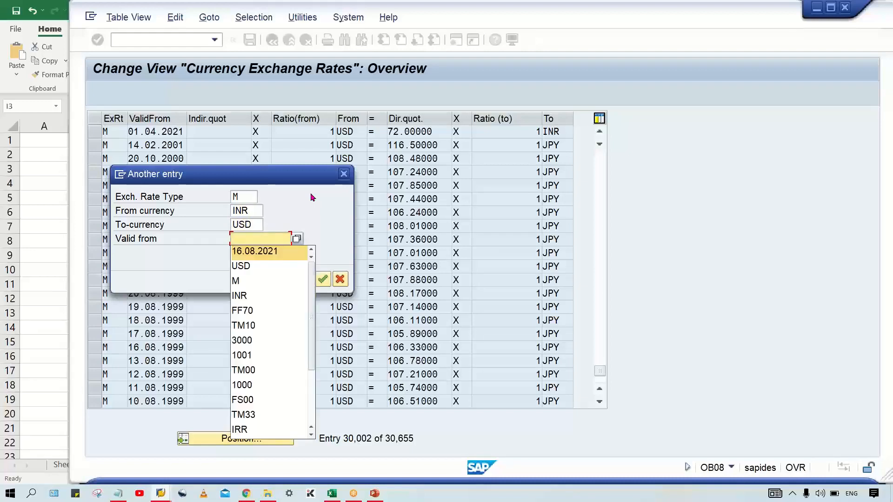
{"action": "key", "text": "Return"}
{"action": "key", "text": "Return"}
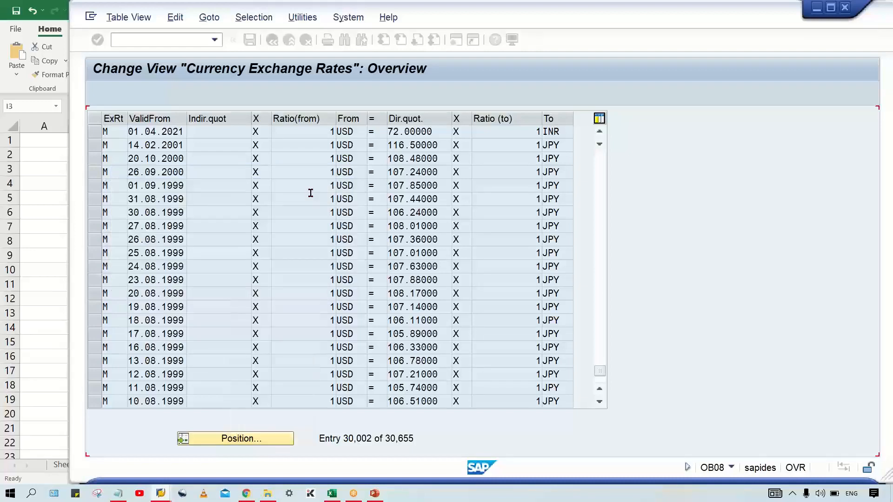
{"action": "left_click", "coordinate": [425, 131]}
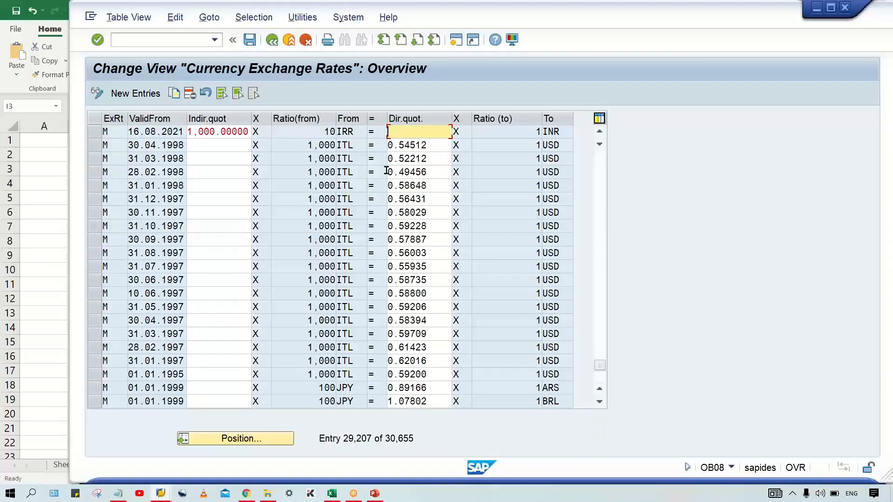
{"action": "left_click", "coordinate": [272, 438]}
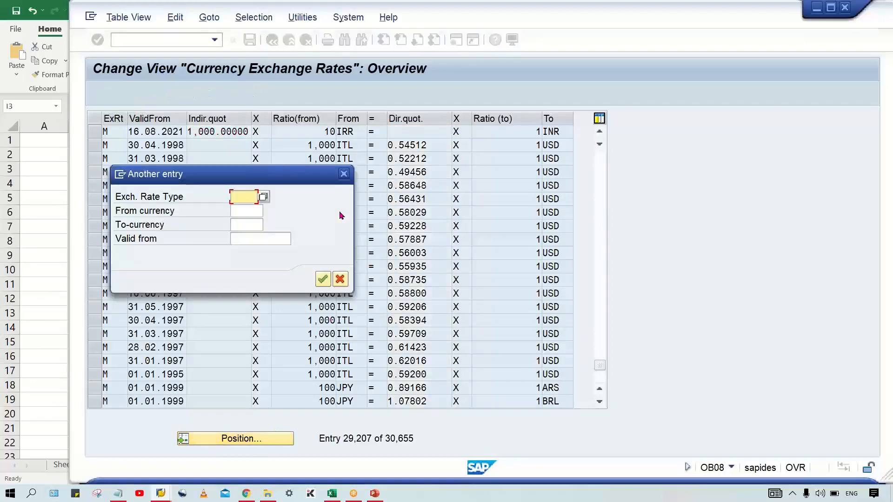
{"action": "key", "text": "Escape"}
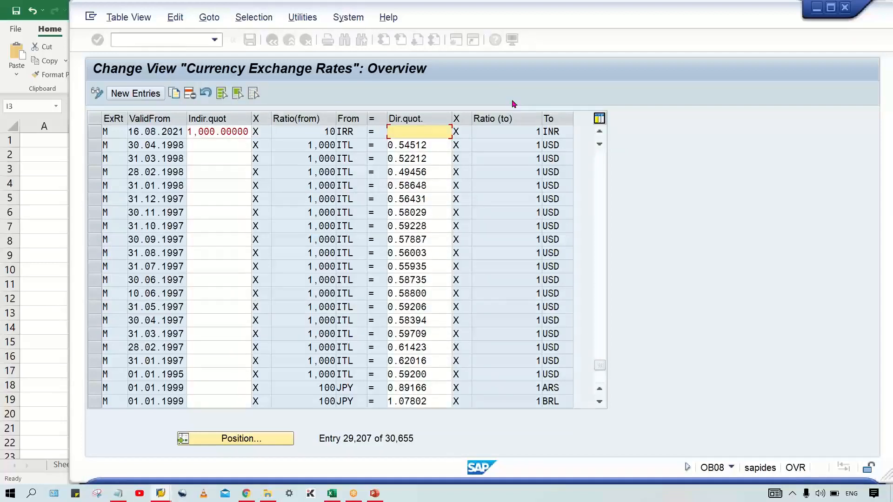
Step: Start a new exchange rate entry with rate type M, valid from 17.08.2021
{"action": "key", "text": "F5"}
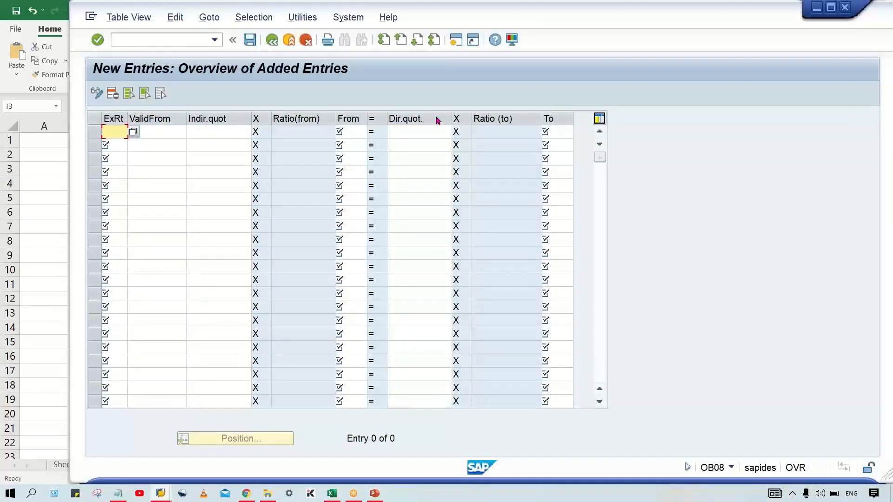
{"action": "type", "text": "M"}
{"action": "key", "text": "Tab"}
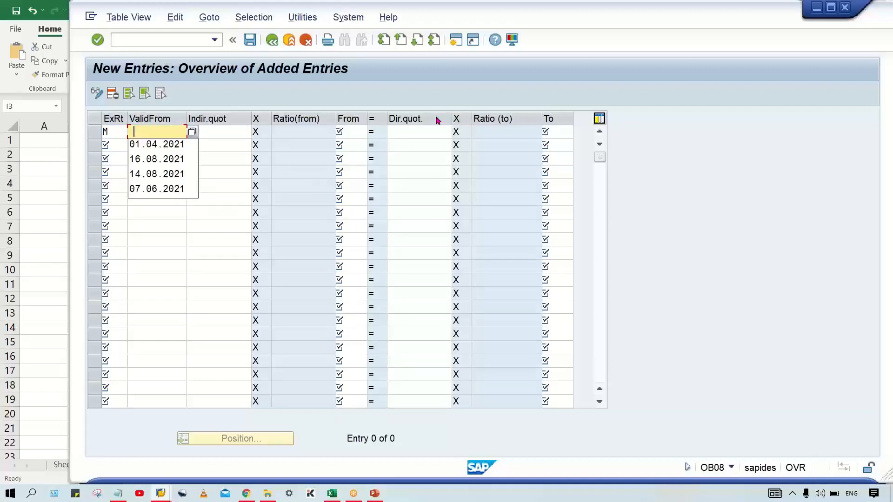
{"action": "key", "text": "Down"}
{"action": "key", "text": "Up"}
{"action": "type", "text": "17.0"}
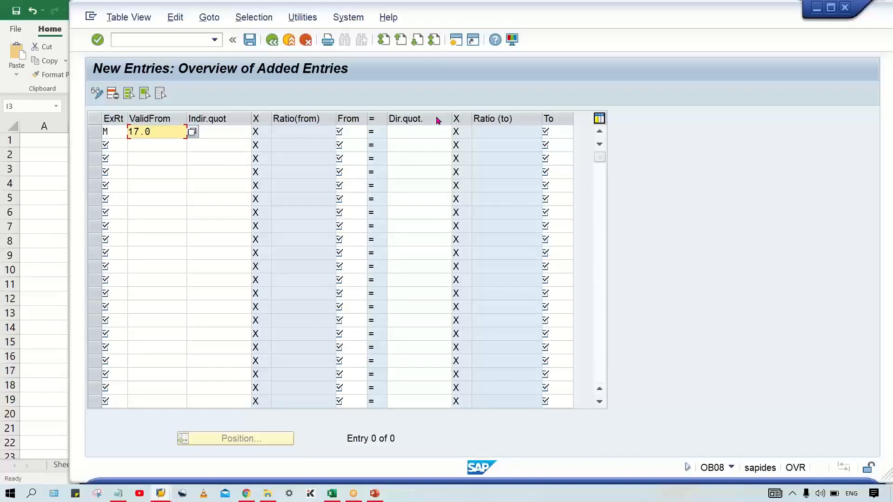
{"action": "type", "text": "8.2021"}
Step: Set the new entry's from currency to USD and its to-currency to INR
{"action": "key", "text": "Tab"}
{"action": "key", "text": "Tab"}
{"action": "type", "text": "U"}
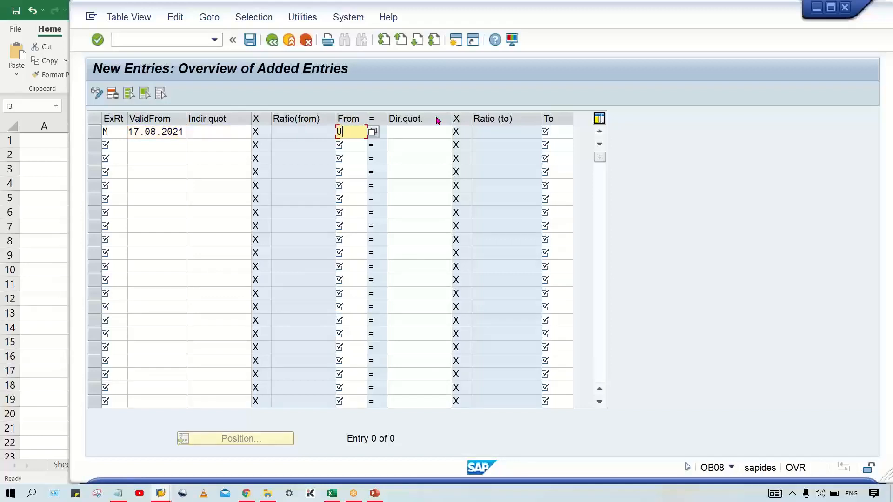
{"action": "type", "text": "SD"}
{"action": "key", "text": "Tab"}
{"action": "key", "text": "Tab"}
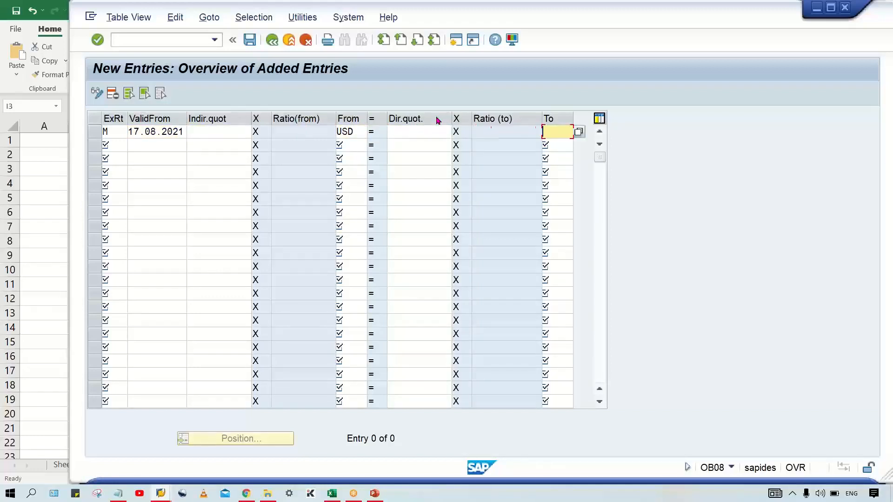
{"action": "type", "text": "INR"}
Step: Examine the ratio, direct quotation and indirect quotation fields of the new USD to INR entry
{"action": "left_click", "coordinate": [293, 132]}
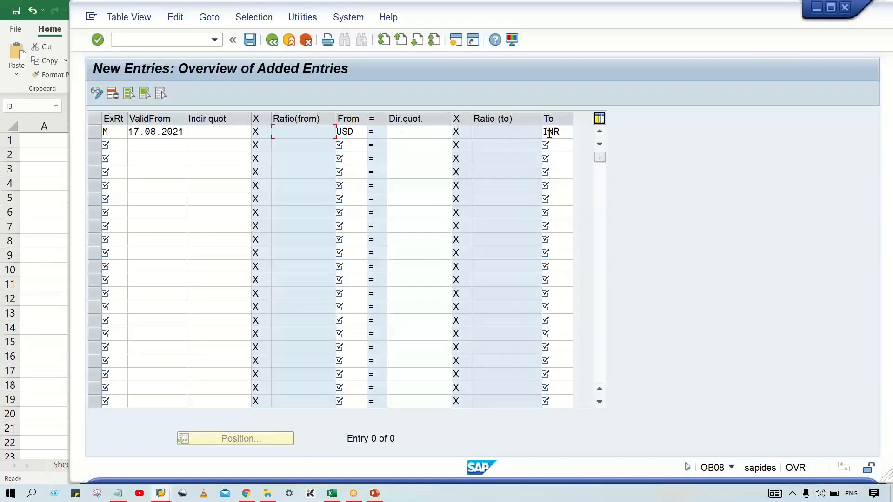
{"action": "left_click", "coordinate": [495, 137]}
{"action": "left_click", "coordinate": [298, 132]}
{"action": "left_click", "coordinate": [419, 130]}
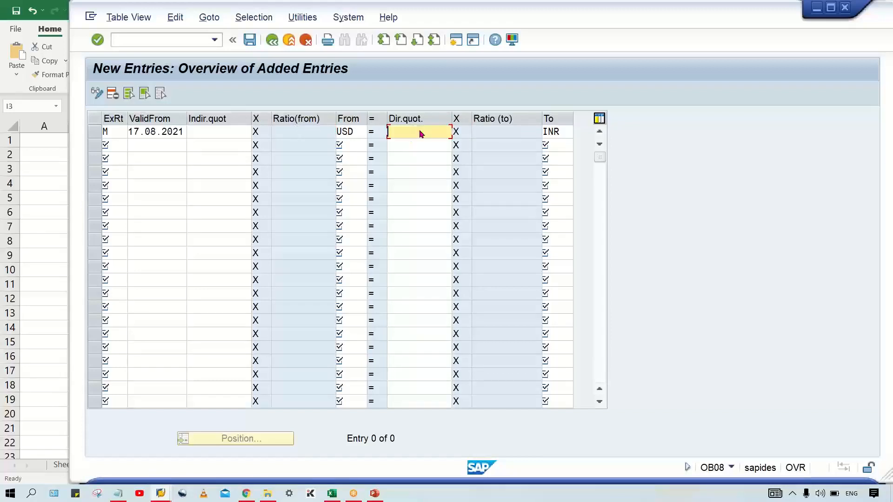
{"action": "left_click", "coordinate": [215, 133]}
{"action": "left_click", "coordinate": [321, 131]}
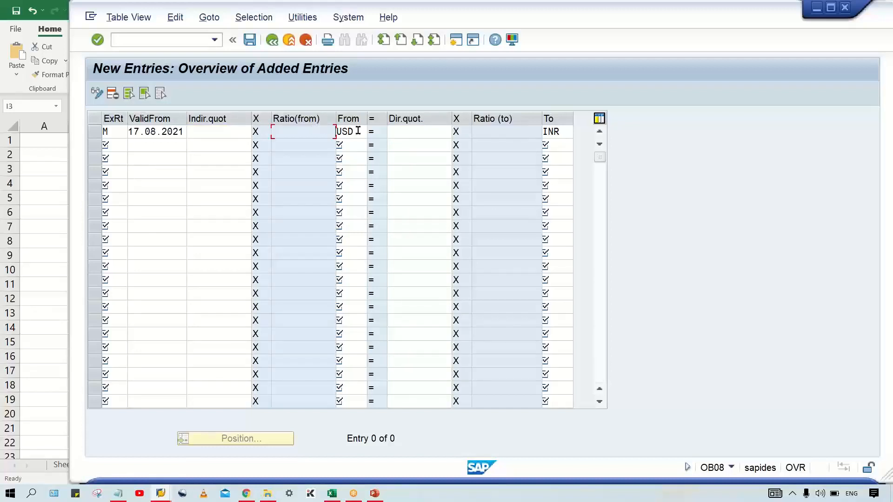
{"action": "left_click", "coordinate": [514, 135]}
{"action": "left_click", "coordinate": [418, 133]}
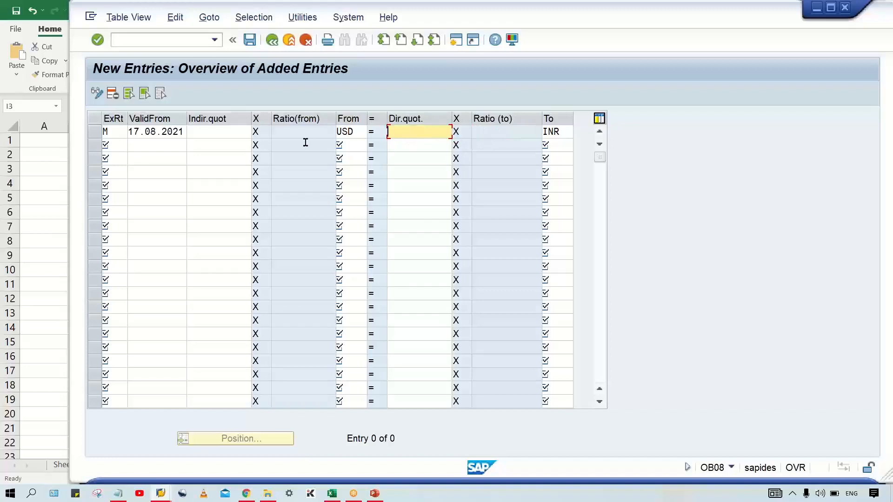
{"action": "left_click", "coordinate": [351, 133]}
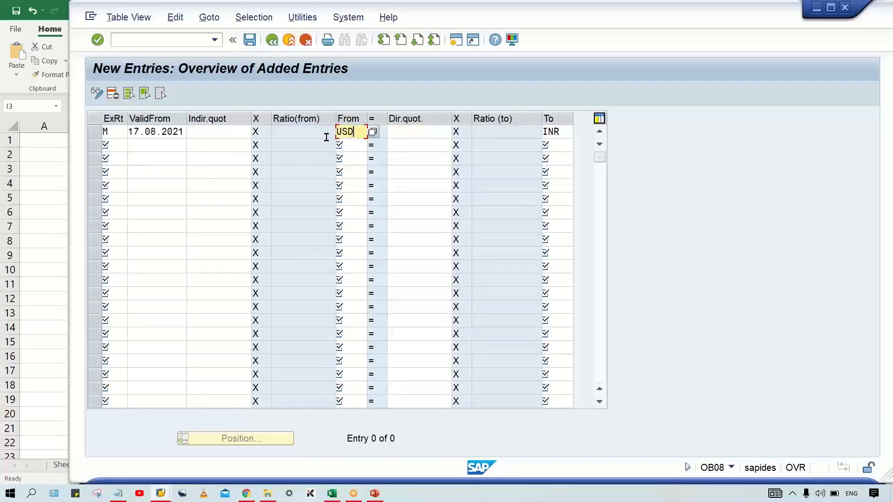
Step: Set the direct quotation of the new USD to INR entry to 60 and validate the entry
{"action": "left_click", "coordinate": [235, 130]}
{"action": "left_click", "coordinate": [437, 133]}
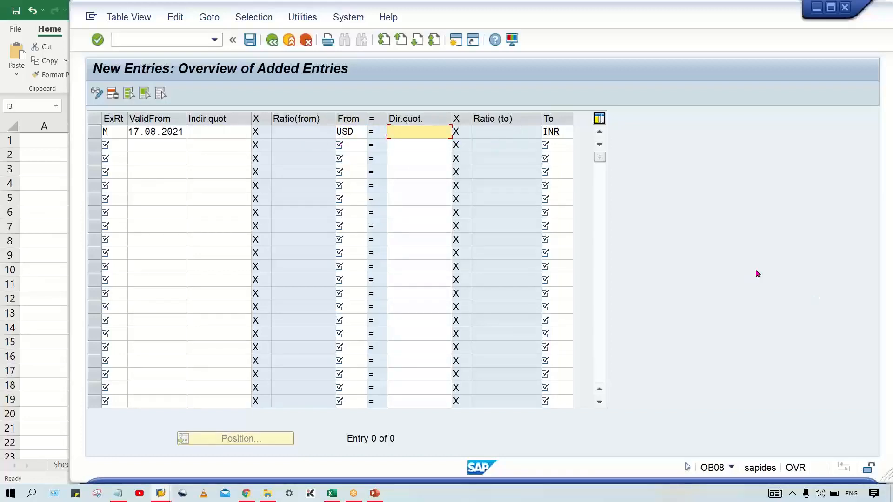
{"action": "type", "text": "60"}
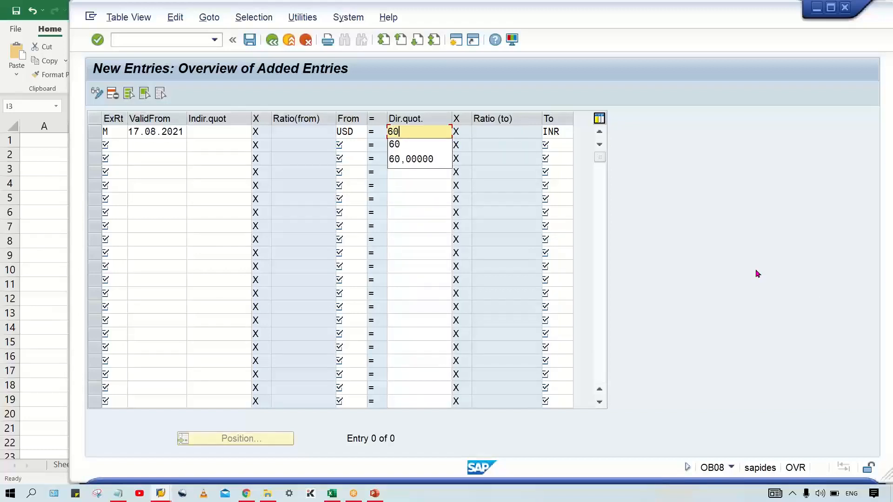
{"action": "key", "text": "Return"}
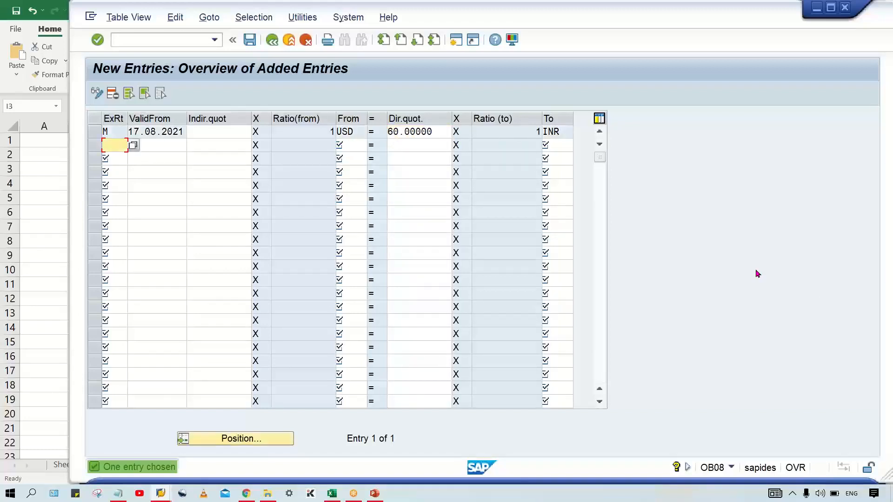
Step: Examine the direct quotation, from and to ratios, and target currency of the USD to INR entry
{"action": "left_click", "coordinate": [440, 130]}
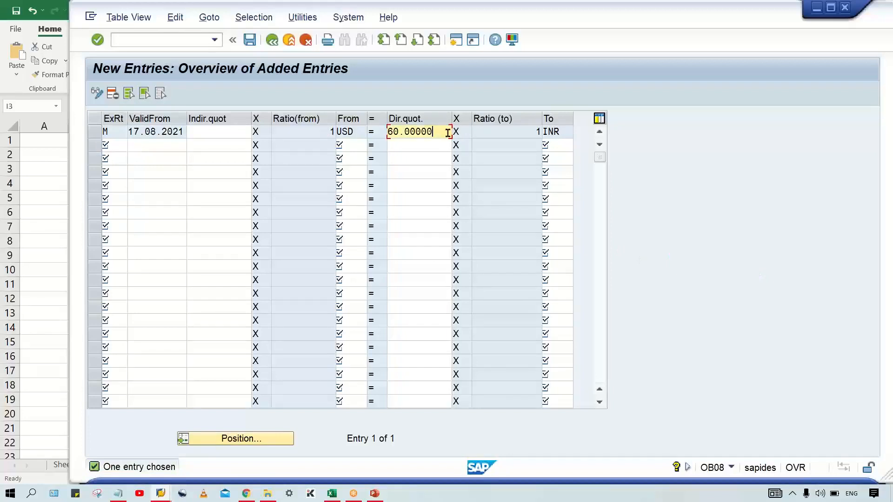
{"action": "double_click", "coordinate": [553, 134]}
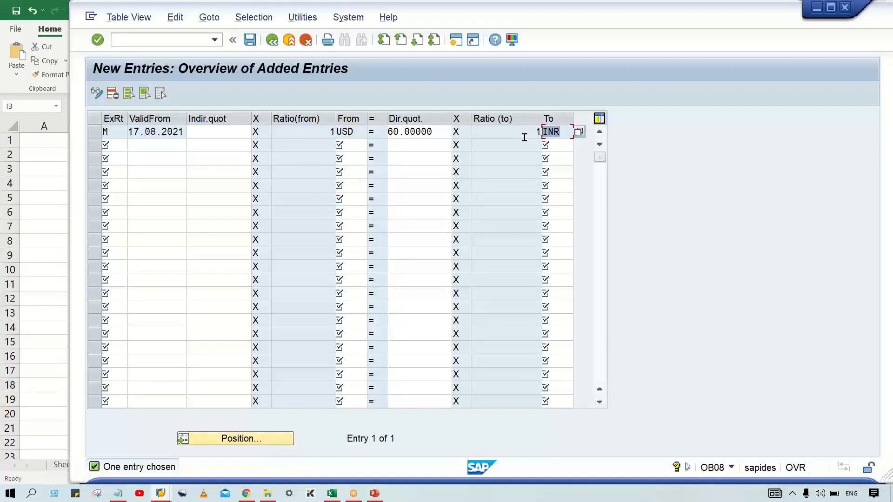
{"action": "left_click", "coordinate": [432, 129]}
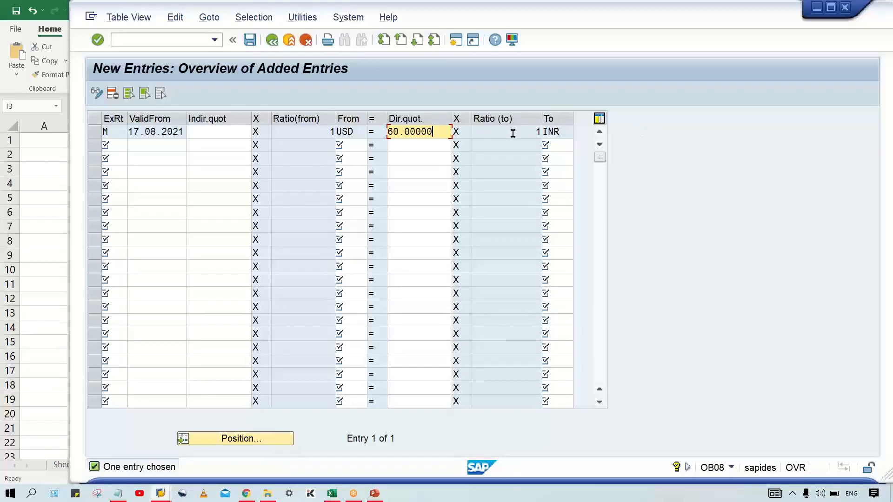
{"action": "left_click", "coordinate": [485, 130]}
{"action": "left_click_drag", "start_coordinate": [444, 132], "coordinate": [344, 140]}
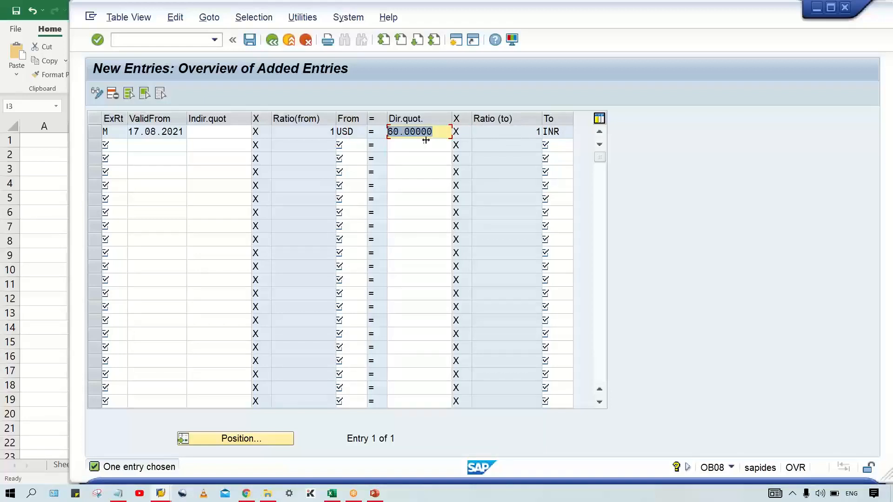
{"action": "left_click", "coordinate": [306, 132]}
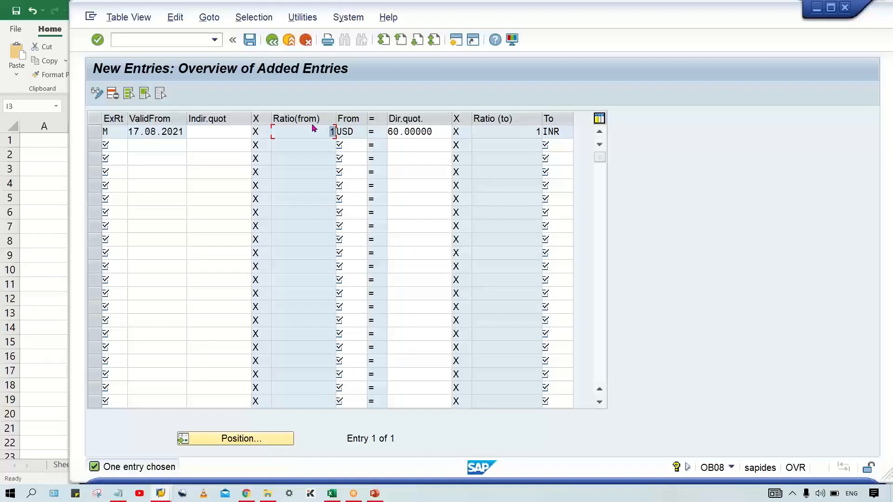
{"action": "left_click", "coordinate": [330, 131]}
{"action": "left_click", "coordinate": [433, 132]}
{"action": "left_click", "coordinate": [520, 130]}
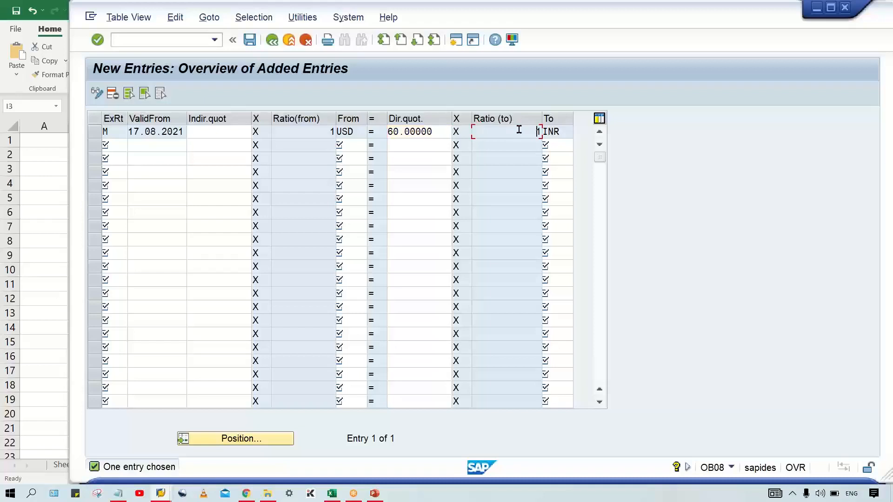
Step: Start a second exchange rate entry with rate type M, valid from 17.08.2021
{"action": "left_click", "coordinate": [118, 145]}
{"action": "type", "text": "M"}
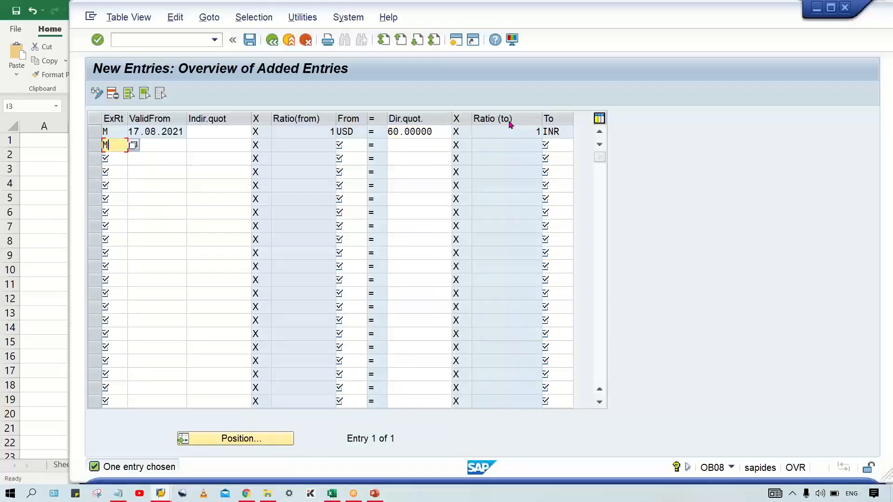
{"action": "key", "text": "Tab"}
{"action": "key", "text": "space"}
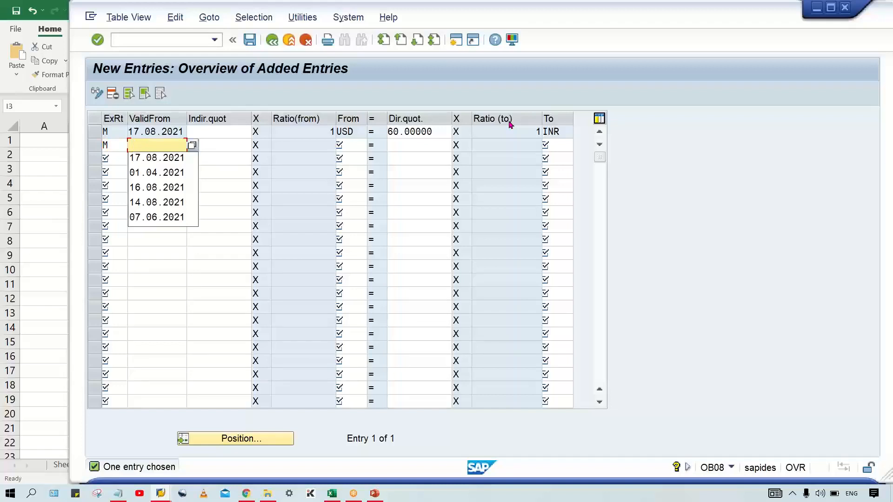
{"action": "key", "text": "Down"}
{"action": "key", "text": "Return"}
{"action": "key", "text": "Tab"}
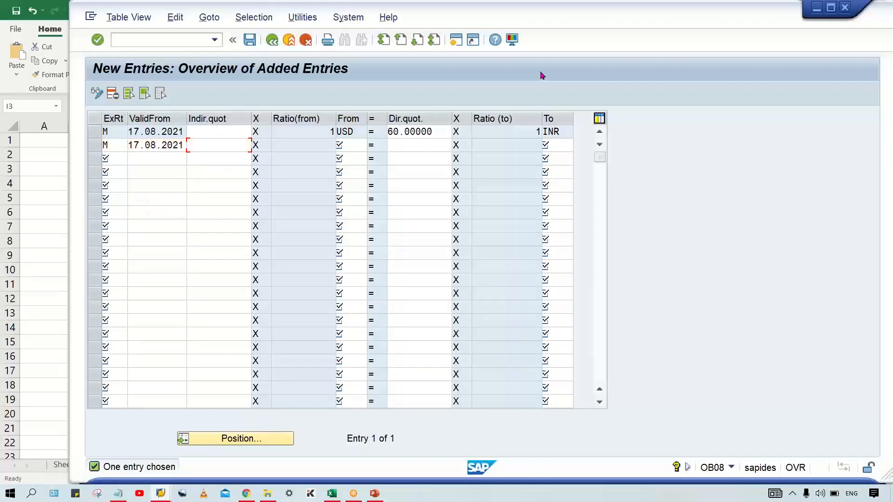
Step: Set the second entry's from currency to IRR and its to-currency to INR
{"action": "key", "text": "Tab"}
{"action": "type", "text": "IRR"}
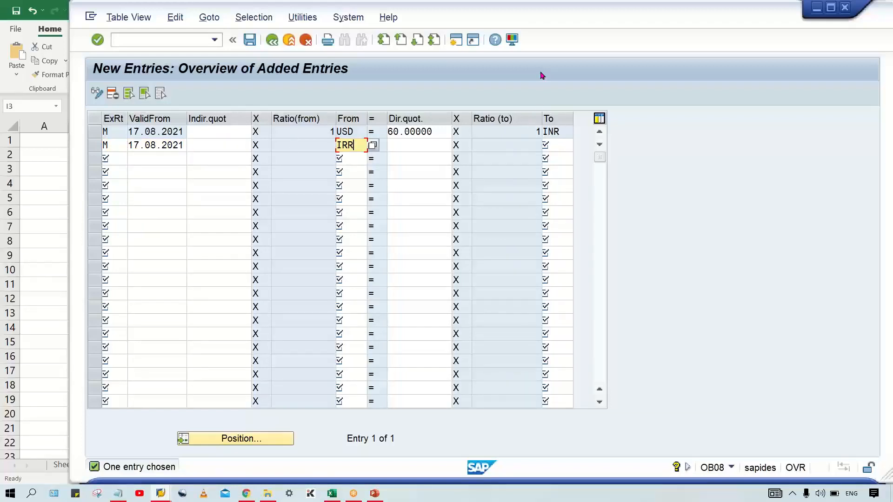
{"action": "key", "text": "Tab"}
{"action": "key", "text": "Tab"}
{"action": "type", "text": "INR"}
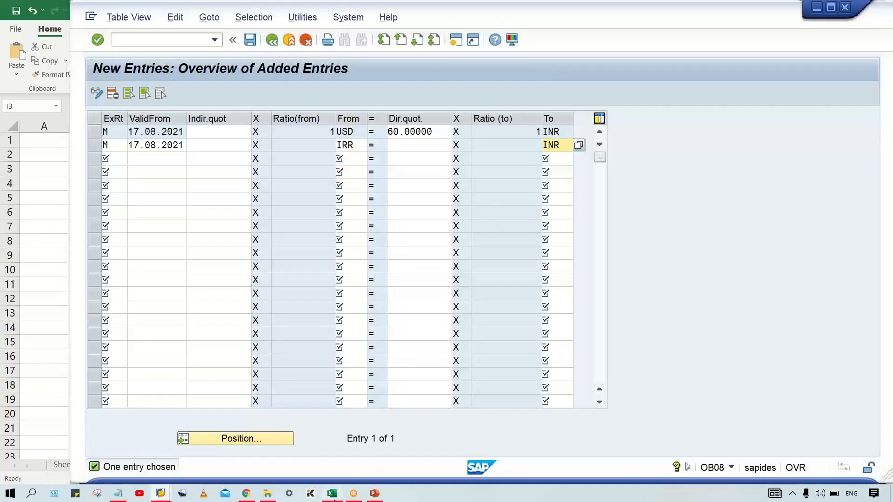
Step: Check the IRR example in the Excel sheet, then return to SAP and set the IRR to INR entry's indirect quotation to 500
{"action": "key", "text": "alt+Tab"}
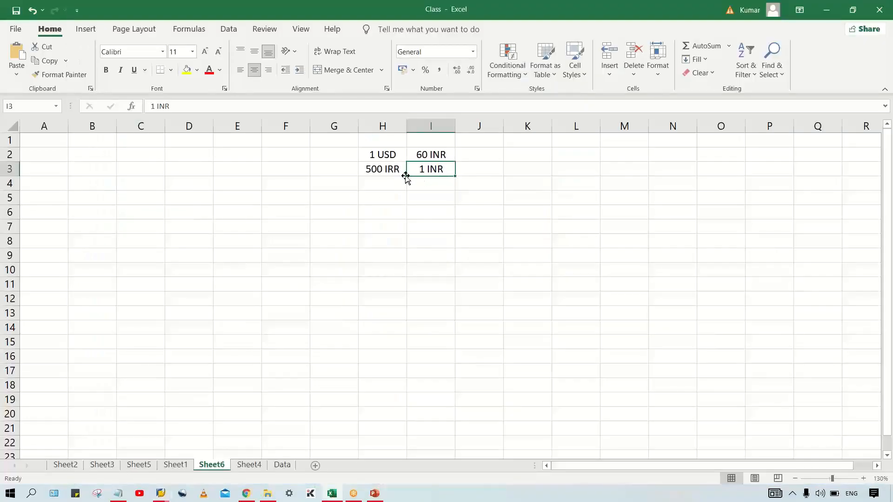
{"action": "left_click", "coordinate": [384, 168]}
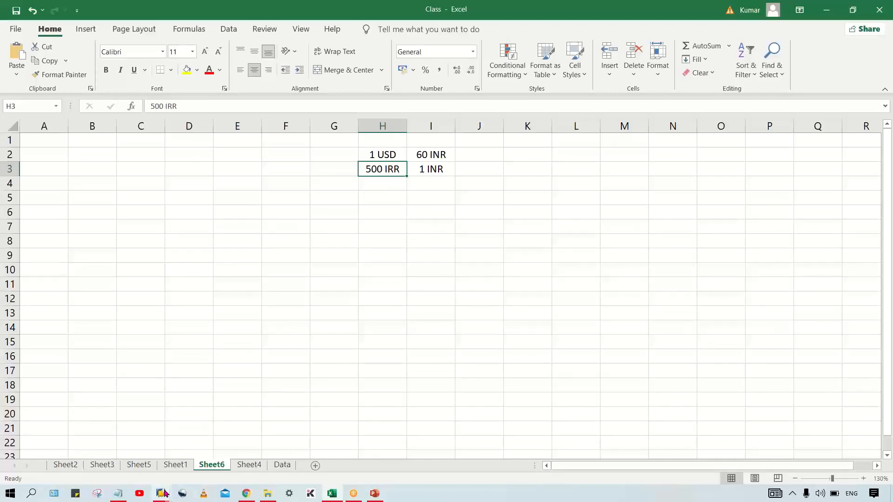
{"action": "mouse_move", "coordinate": [164, 494]}
{"action": "left_click", "coordinate": [205, 434]}
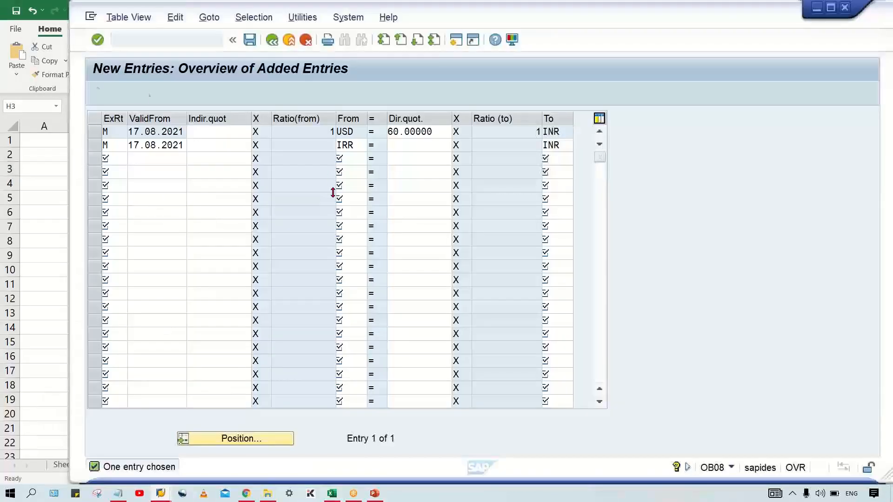
{"action": "left_click", "coordinate": [213, 145]}
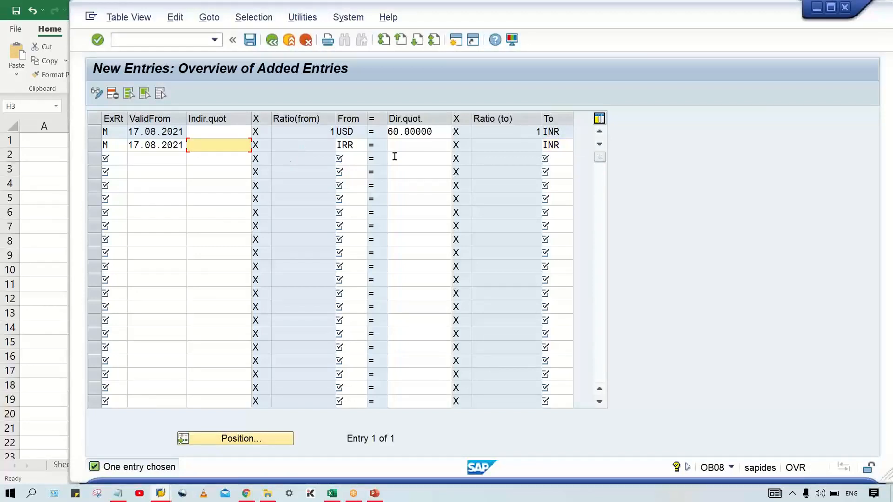
{"action": "type", "text": "500"}
{"action": "key", "text": "Return"}
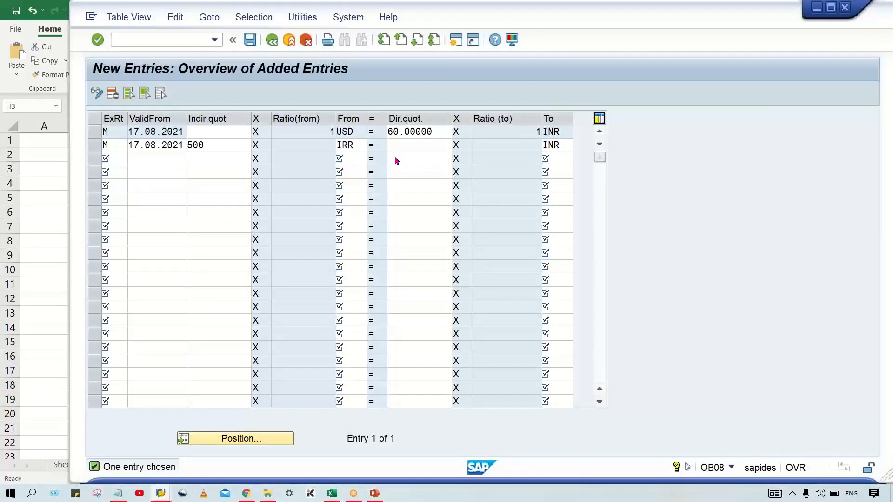
Step: Examine the quotations and ratios of the IRR to INR entry and compare them with the USD to INR entry
{"action": "left_click", "coordinate": [507, 144]}
{"action": "left_click_drag", "start_coordinate": [242, 145], "coordinate": [187, 145]}
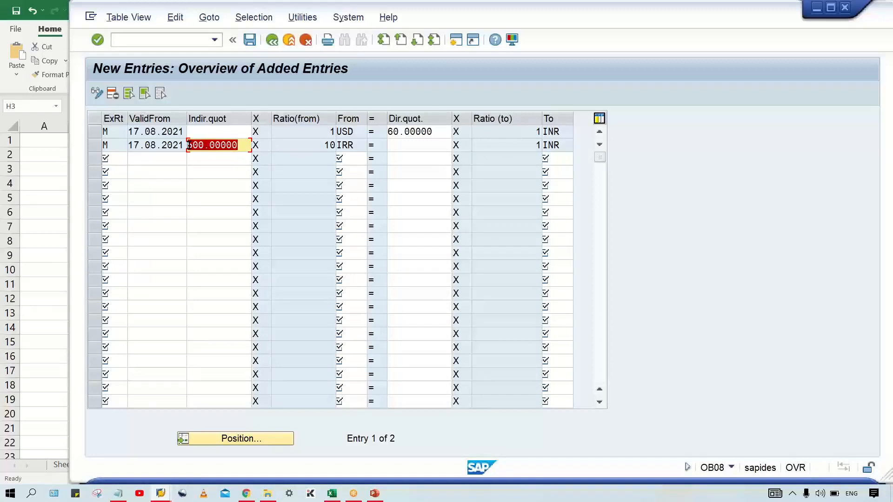
{"action": "left_click", "coordinate": [314, 145]}
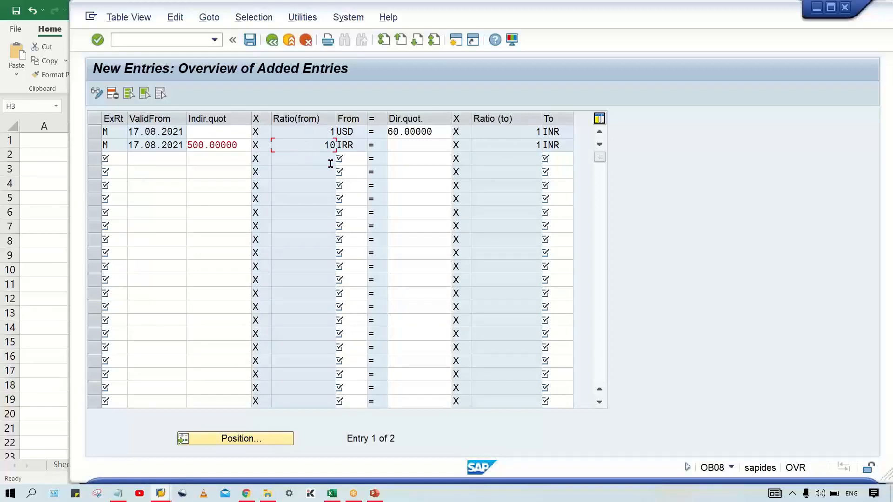
{"action": "left_click", "coordinate": [520, 145]}
{"action": "left_click", "coordinate": [401, 142]}
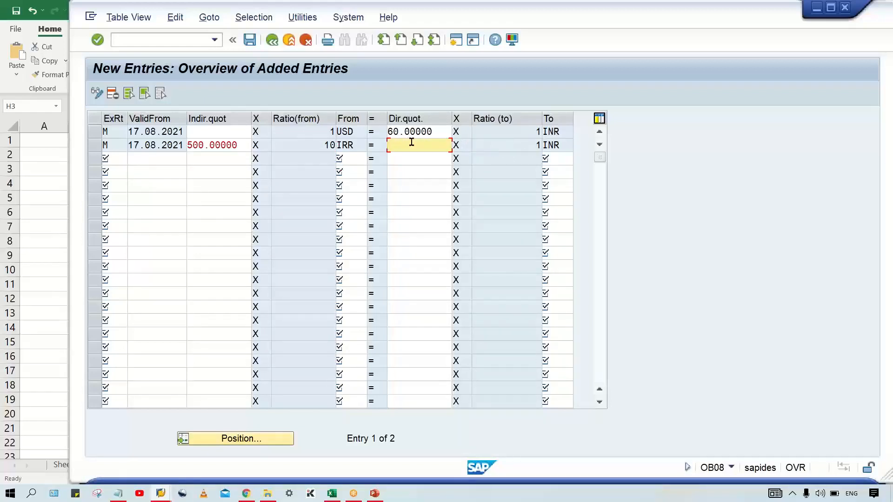
{"action": "left_click", "coordinate": [474, 144]}
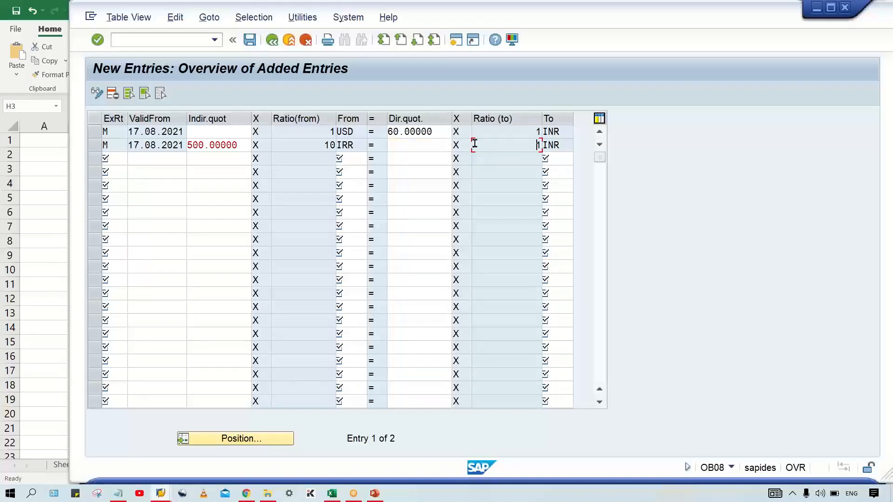
{"action": "left_click", "coordinate": [211, 144]}
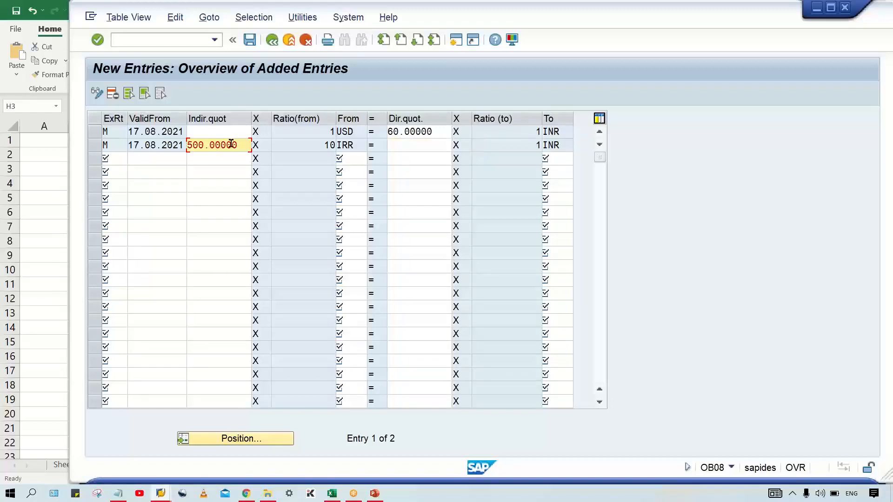
{"action": "left_click", "coordinate": [310, 147]}
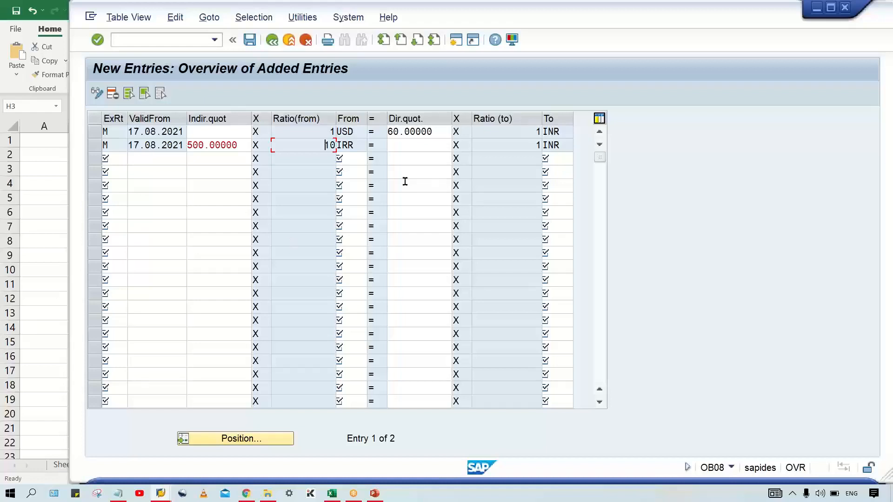
{"action": "left_click", "coordinate": [439, 135]}
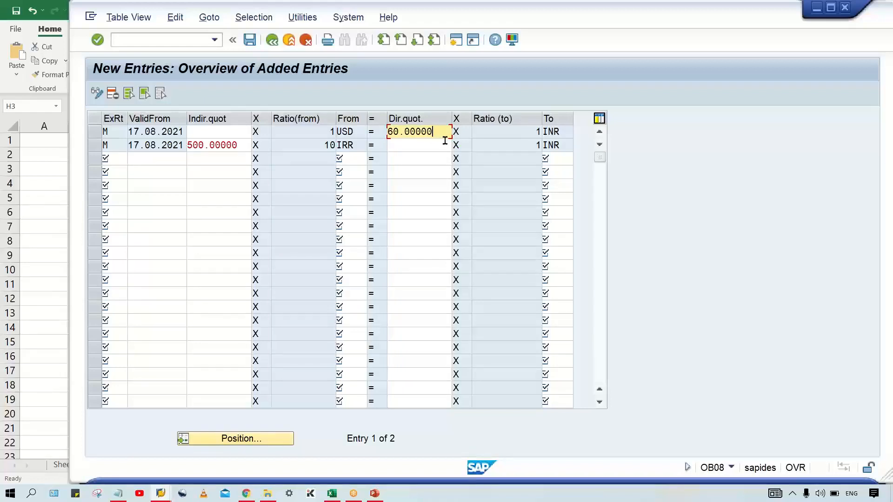
{"action": "left_click", "coordinate": [193, 134]}
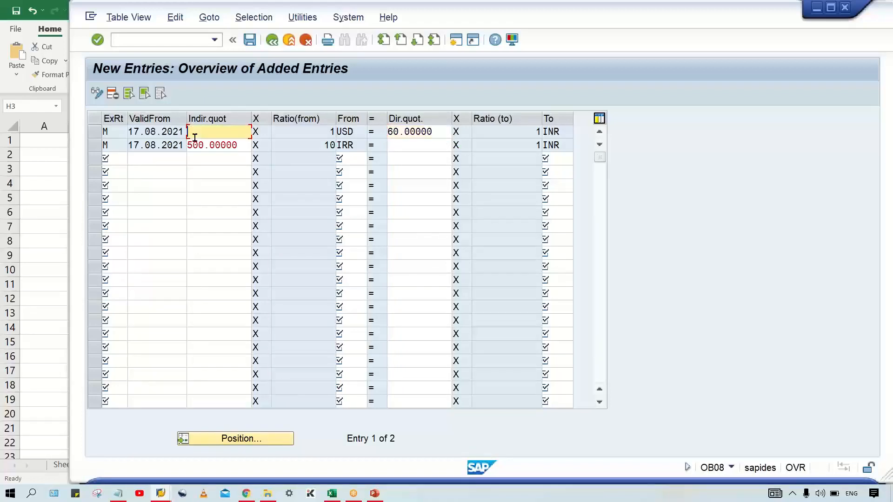
{"action": "left_click", "coordinate": [311, 133]}
{"action": "left_click", "coordinate": [438, 135]}
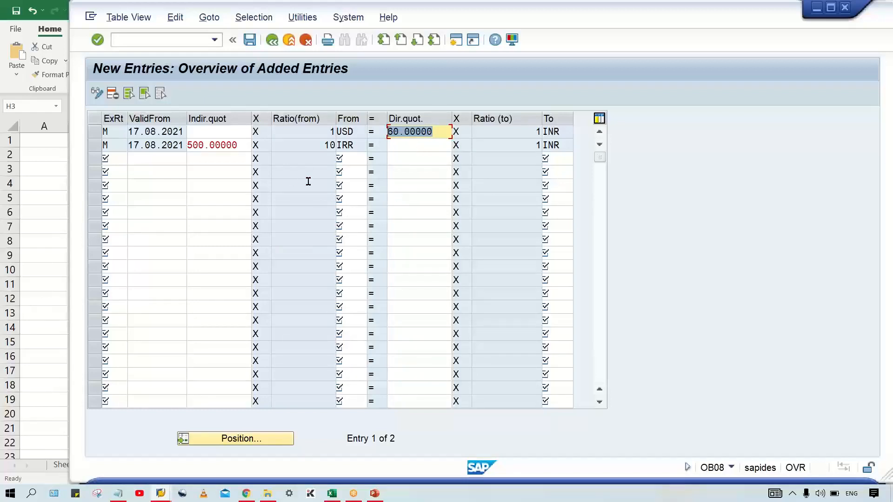
{"action": "left_click", "coordinate": [229, 134]}
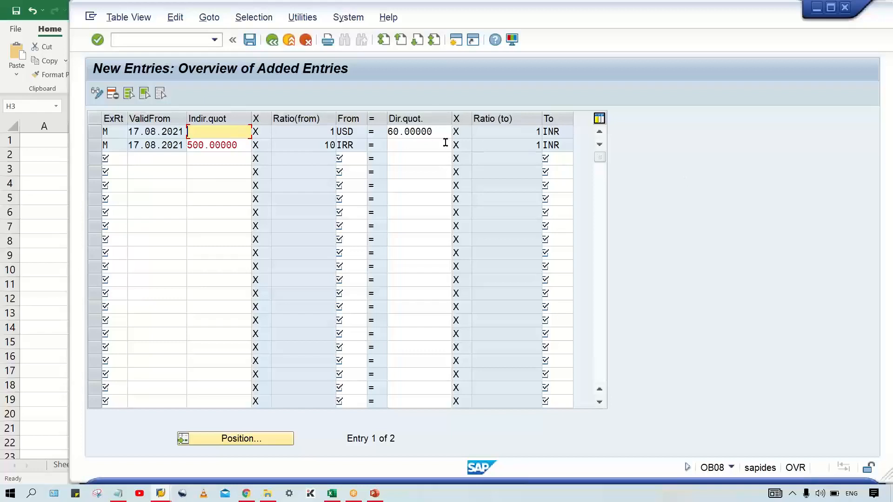
Step: Change the USD to INR entry's direct quotation to 10 and validate it
{"action": "double_click", "coordinate": [435, 132]}
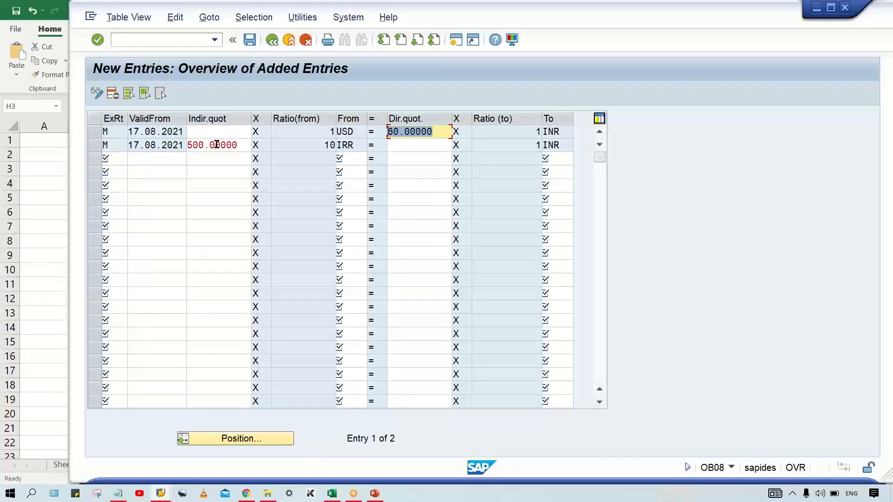
{"action": "type", "text": "10"}
{"action": "key", "text": "Return"}
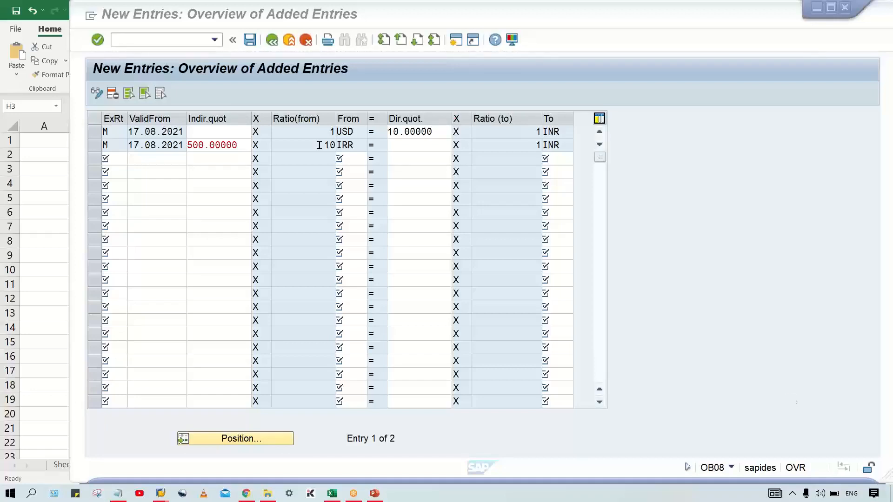
Step: Clear the USD to INR entry's direct quotation and set its indirect quotation to 0.1 instead
{"action": "left_click", "coordinate": [433, 131]}
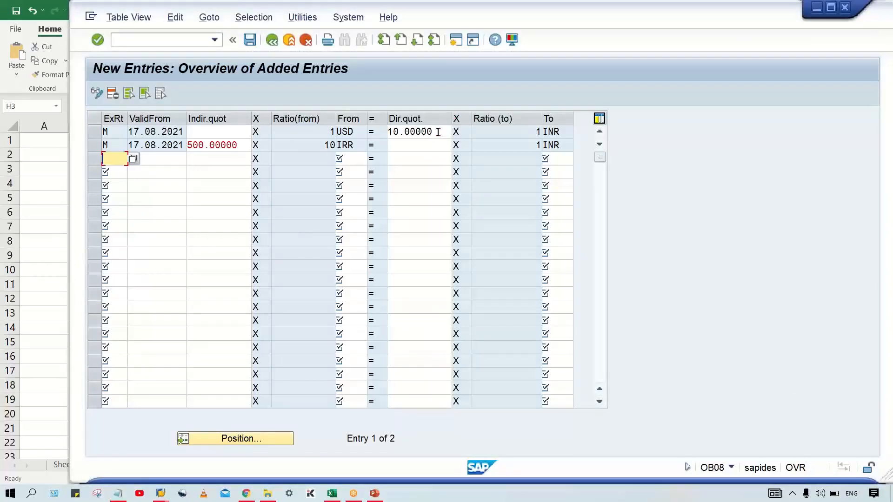
{"action": "left_click", "coordinate": [437, 132]}
{"action": "left_click_drag", "start_coordinate": [438, 132], "coordinate": [361, 137]}
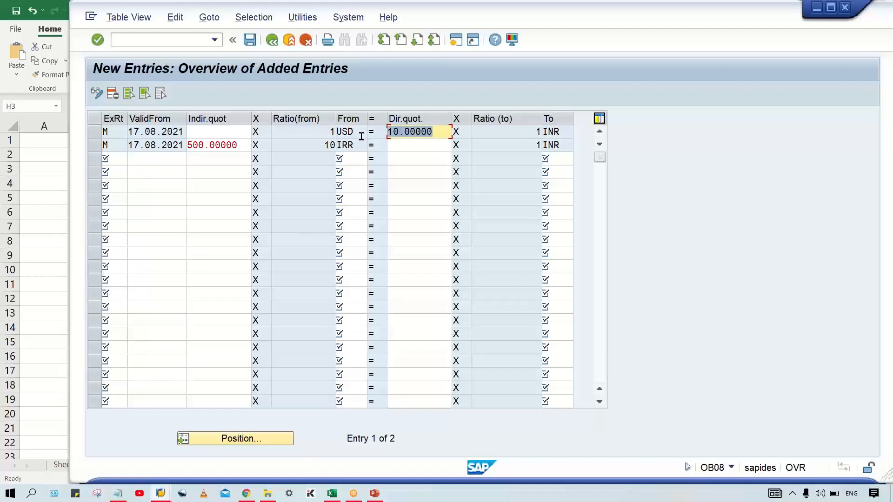
{"action": "key", "text": "Delete"}
{"action": "left_click", "coordinate": [228, 130]}
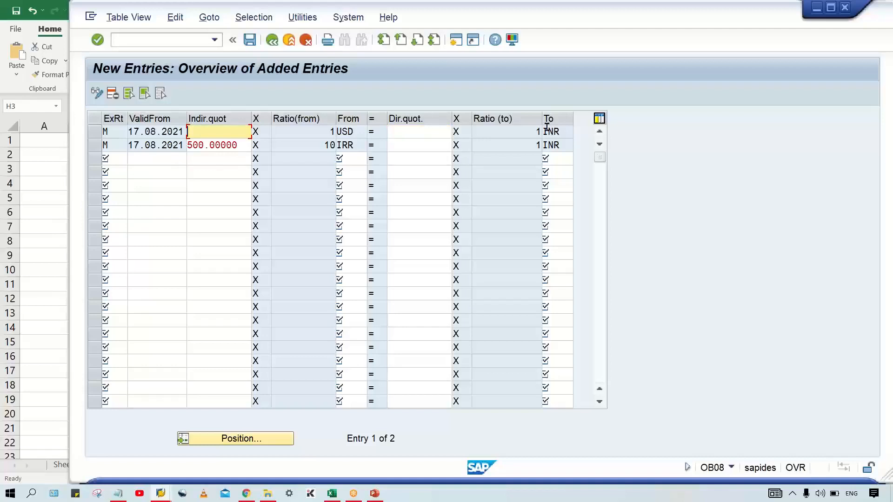
{"action": "type", "text": "0.1"}
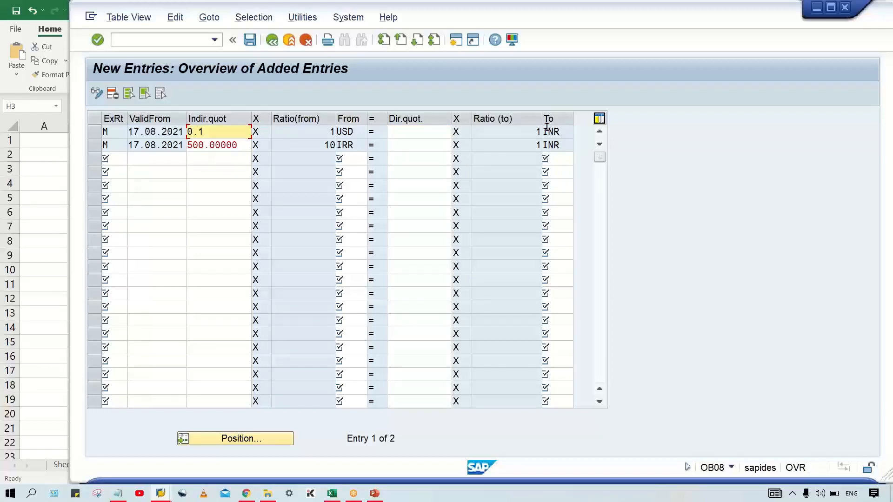
{"action": "left_click", "coordinate": [549, 132]}
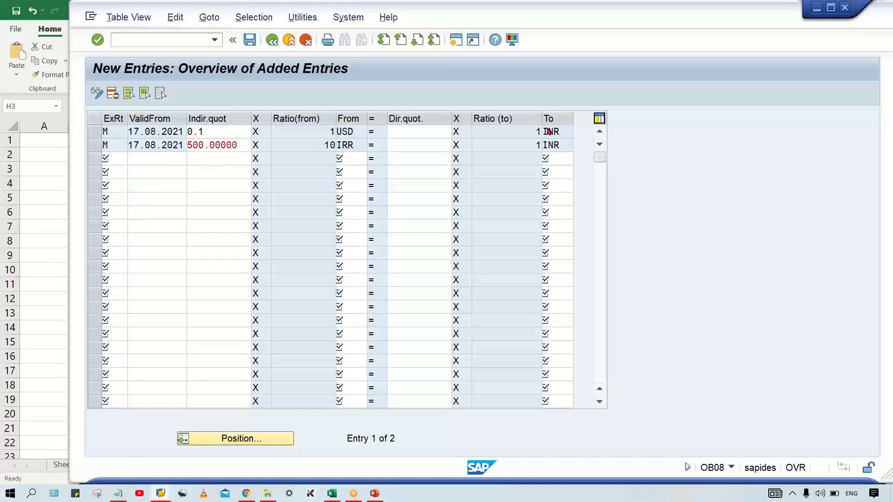
Step: Validate the indirect quotation and save the missing type M translation ratio from INR to USD as 1 to 1, valid from 17.08.2021
{"action": "key", "text": "Return"}
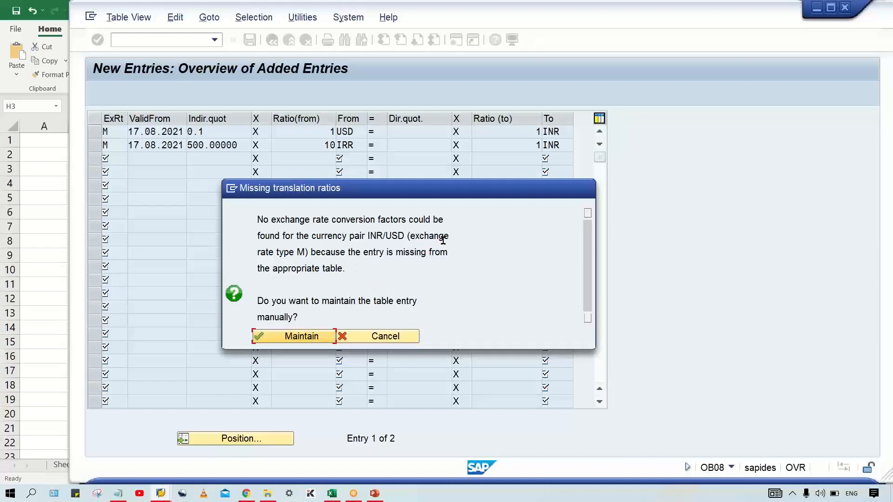
{"action": "left_click", "coordinate": [283, 339]}
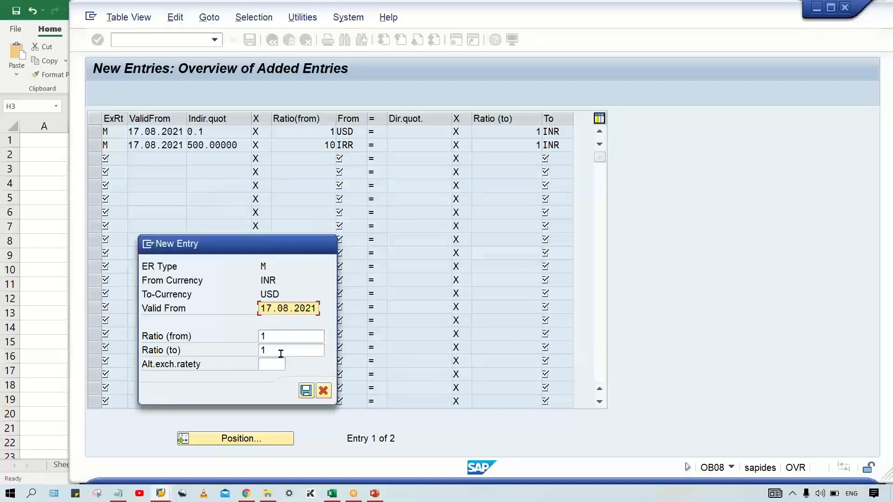
{"action": "left_click", "coordinate": [306, 391]}
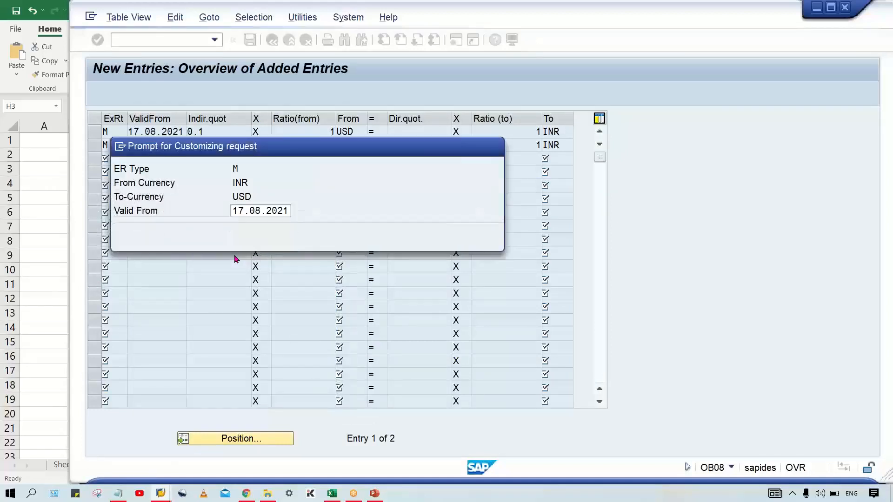
{"action": "left_click", "coordinate": [333, 238]}
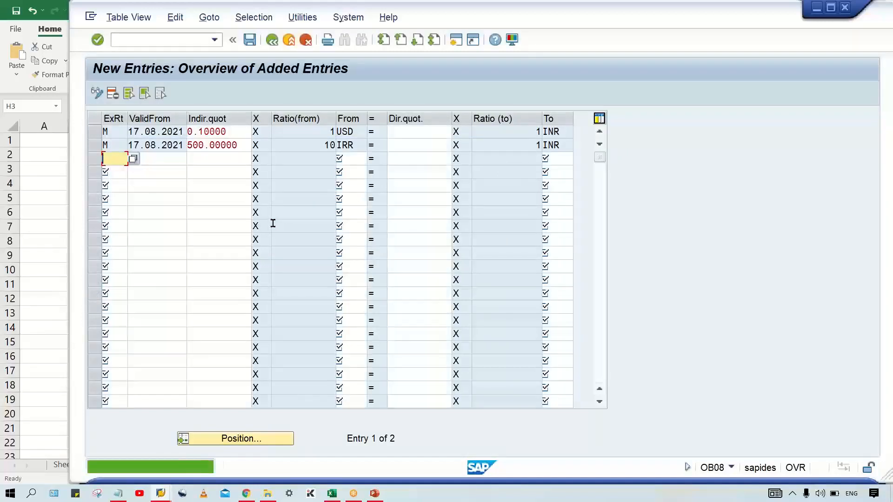
Step: Clear the USD to INR entry's indirect quotation, set its direct quotation to 10, and save the exchange rate entries
{"action": "left_click", "coordinate": [240, 134]}
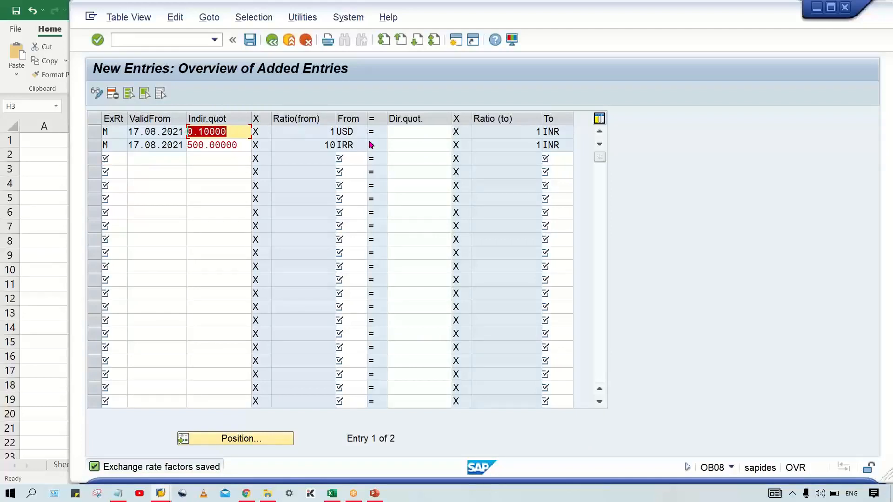
{"action": "left_click", "coordinate": [403, 132]}
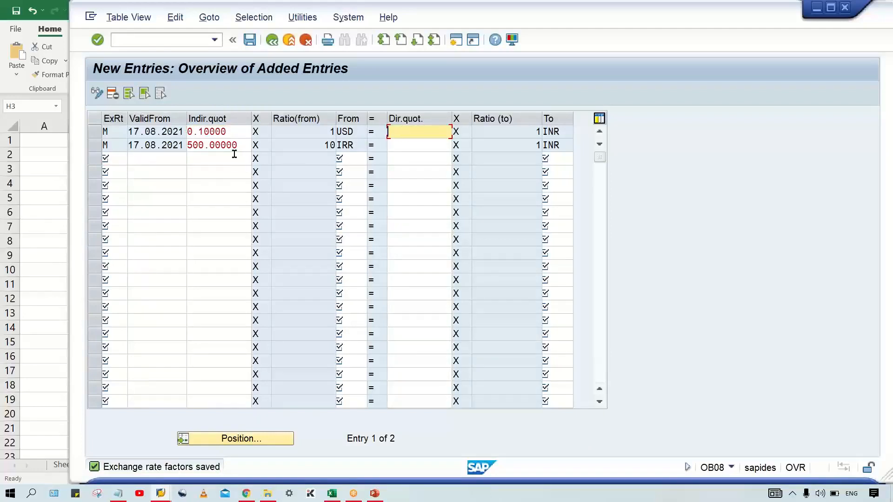
{"action": "left_click", "coordinate": [233, 132]}
{"action": "key", "text": "Delete"}
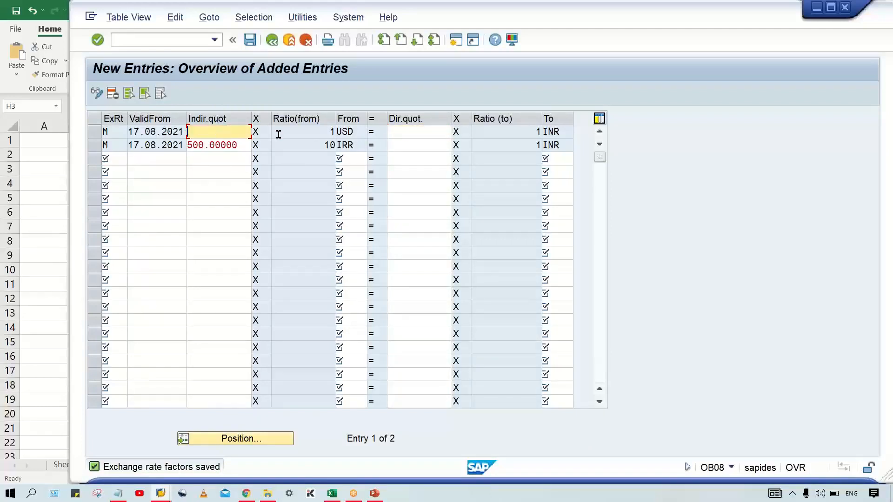
{"action": "left_click", "coordinate": [414, 133]}
{"action": "type", "text": "10"}
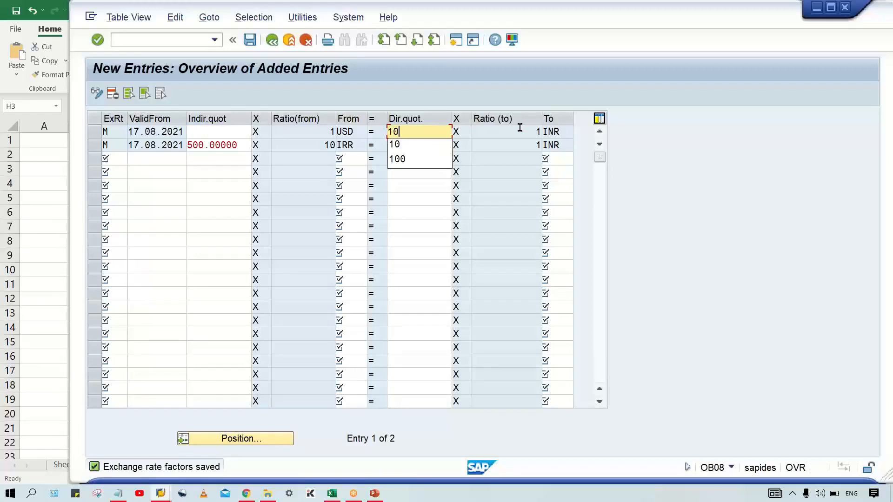
{"action": "key", "text": "Return"}
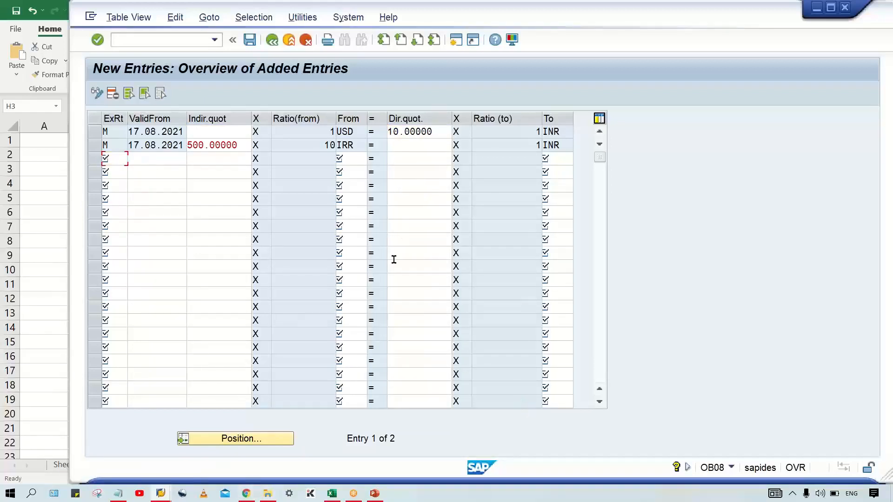
{"action": "key", "text": "ctrl+s"}
{"action": "left_click", "coordinate": [166, 495]}
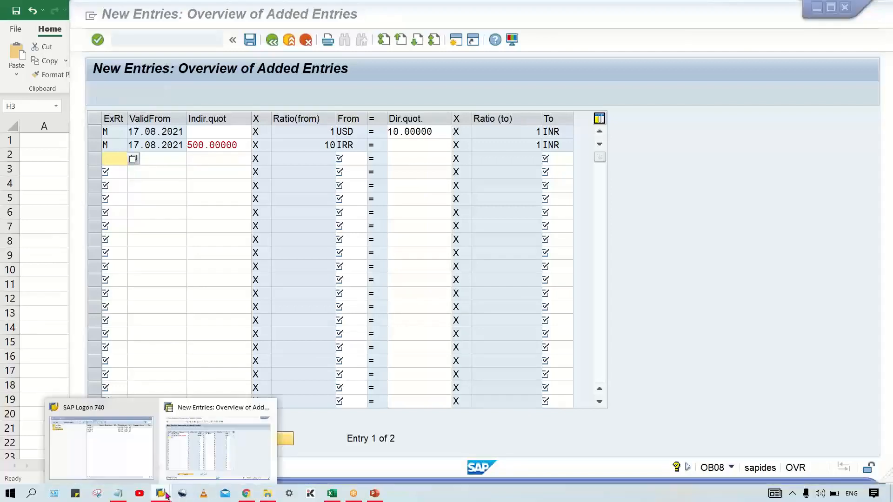
{"action": "left_click", "coordinate": [243, 442]}
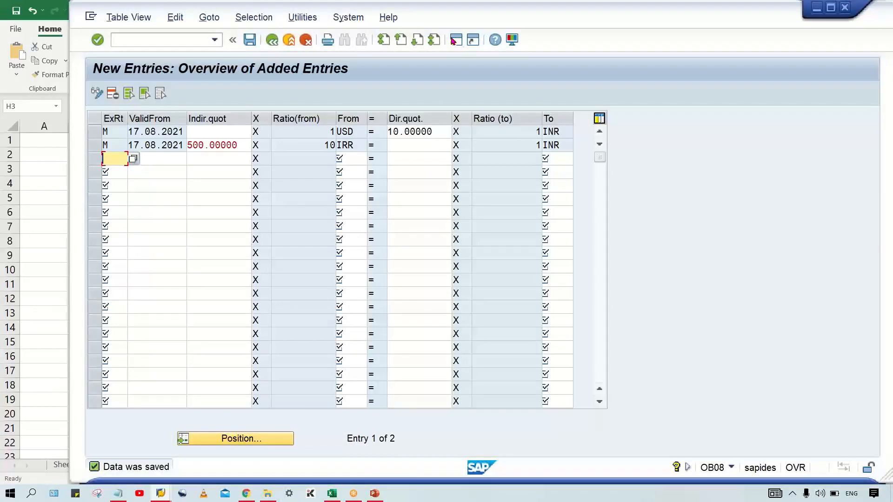
Step: Open a new SAP session and start transaction FB50 for entering a G/L account document
{"action": "left_click", "coordinate": [454, 40]}
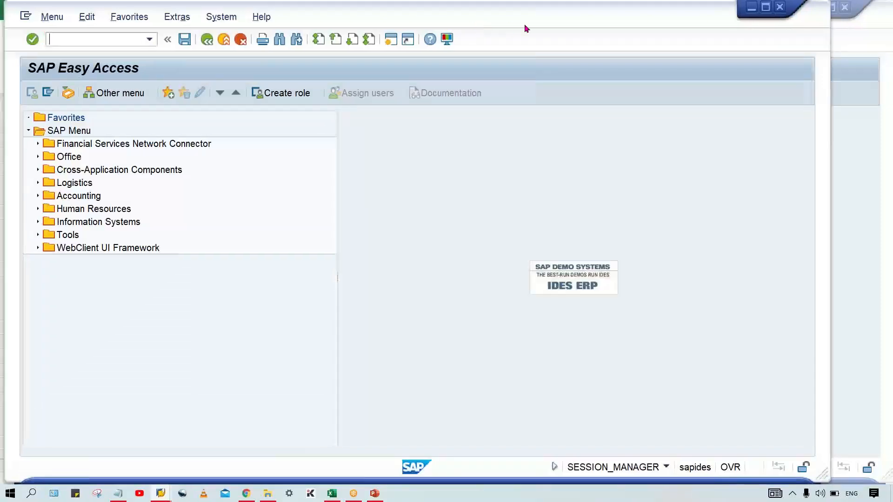
{"action": "left_click_drag", "start_coordinate": [525, 26], "coordinate": [546, 26]}
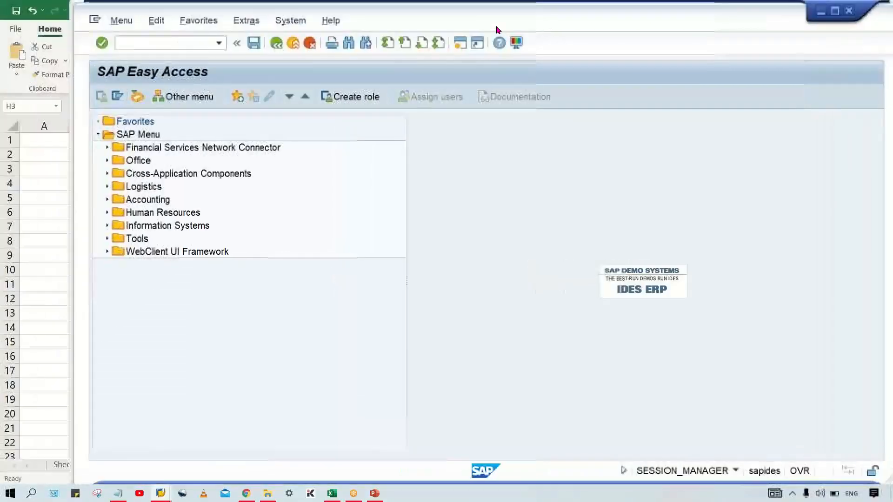
{"action": "left_click", "coordinate": [164, 40]}
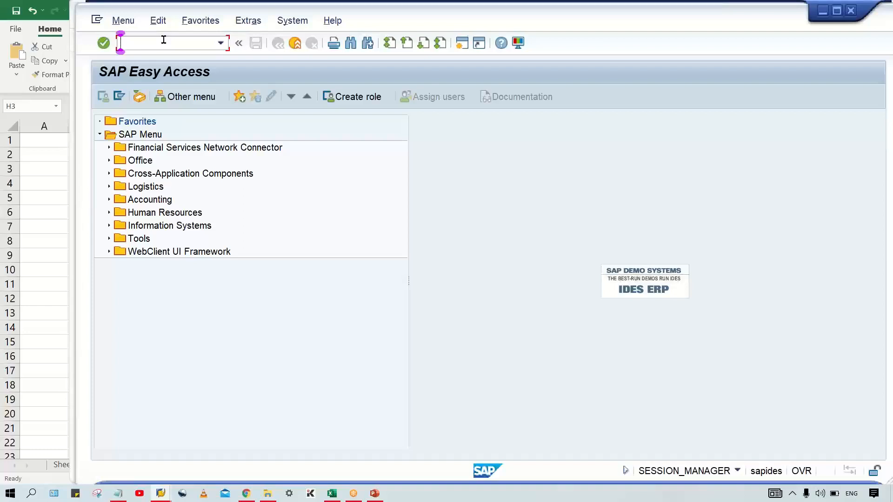
{"action": "type", "text": "FB50"}
{"action": "key", "text": "Return"}
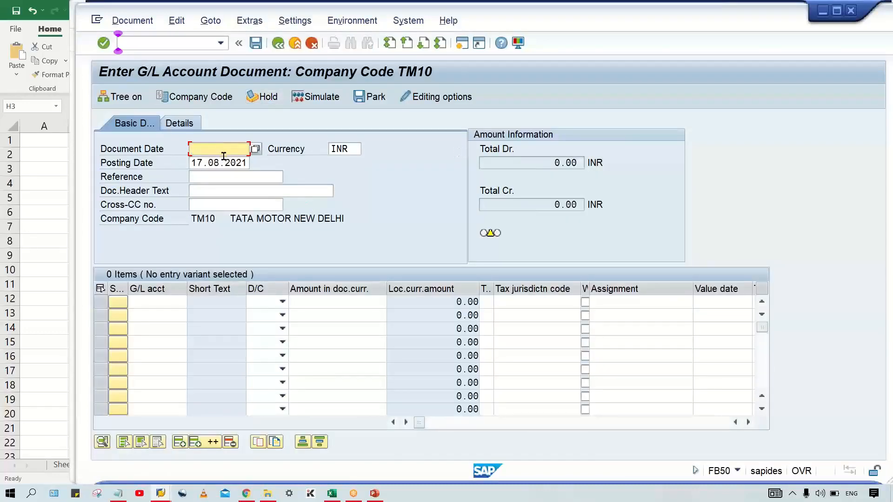
Step: Set the document date to 17.08.2021, matching the posting date
{"action": "left_click", "coordinate": [221, 163]}
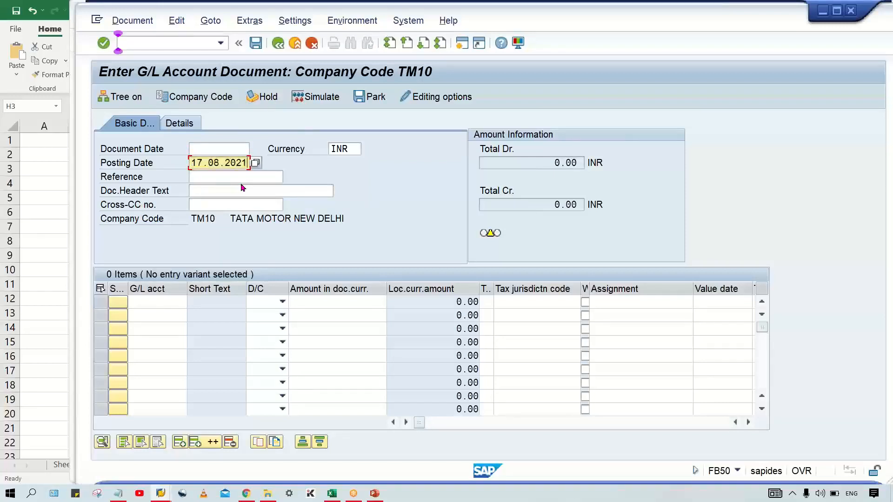
{"action": "left_click", "coordinate": [216, 145]}
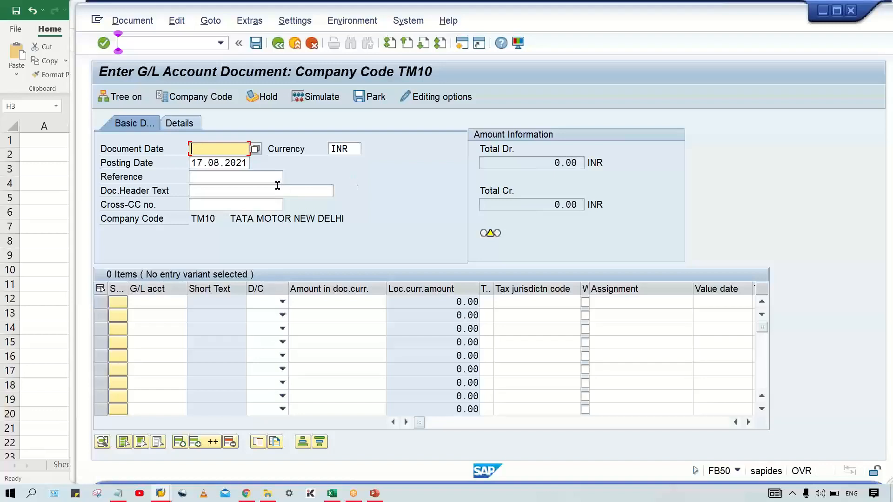
{"action": "type", "text": "17.08.2021"}
Step: Enter a debit line for G/L account 4000 with amount 1 and set the document currency to USD
{"action": "left_click", "coordinate": [179, 302]}
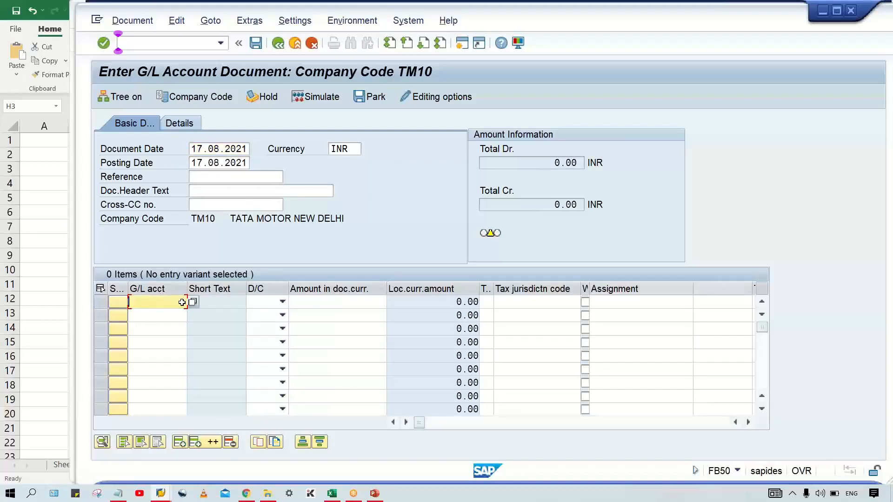
{"action": "key", "text": "Tab"}
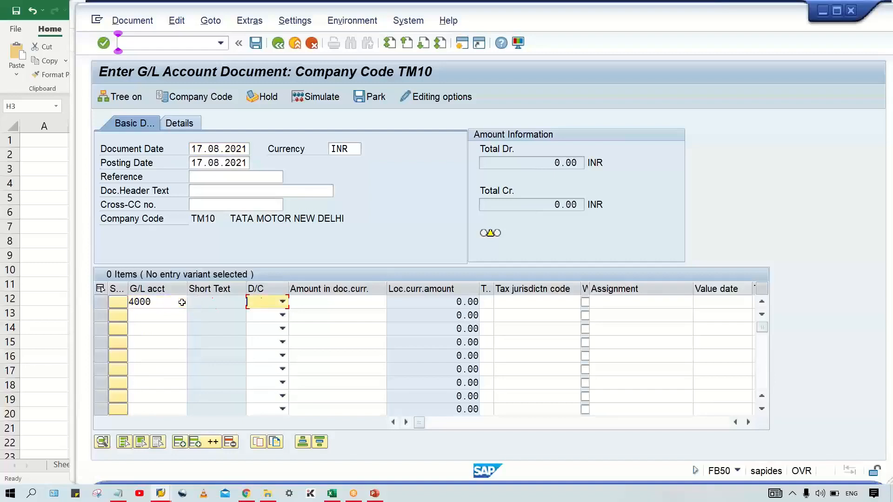
{"action": "left_click", "coordinate": [282, 302]}
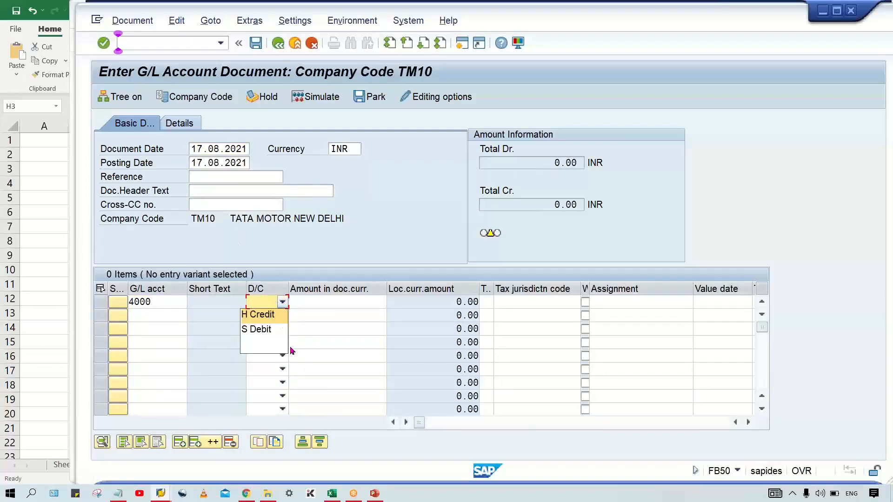
{"action": "left_click", "coordinate": [272, 330]}
{"action": "left_click", "coordinate": [349, 302]}
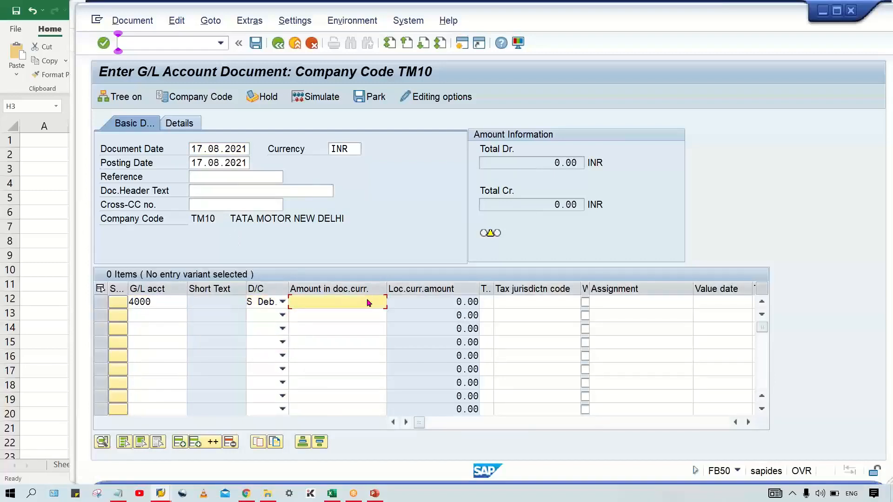
{"action": "double_click", "coordinate": [357, 149]}
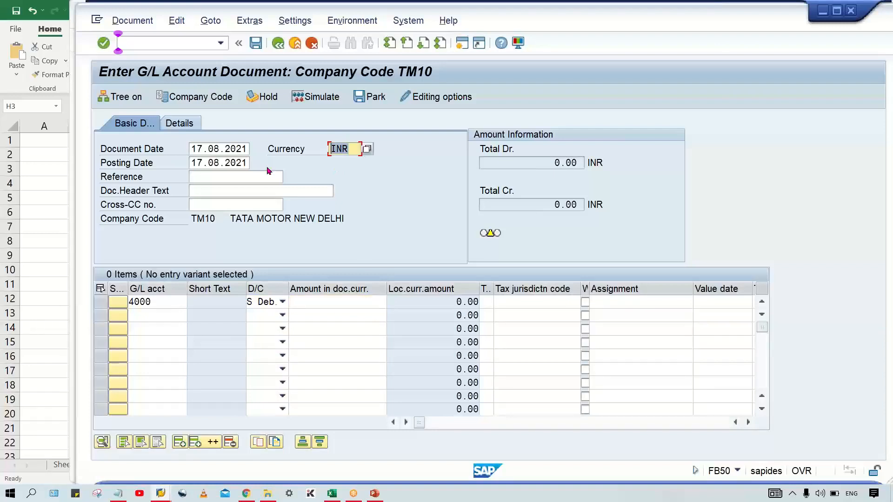
{"action": "type", "text": "USD"}
{"action": "left_click", "coordinate": [359, 303]}
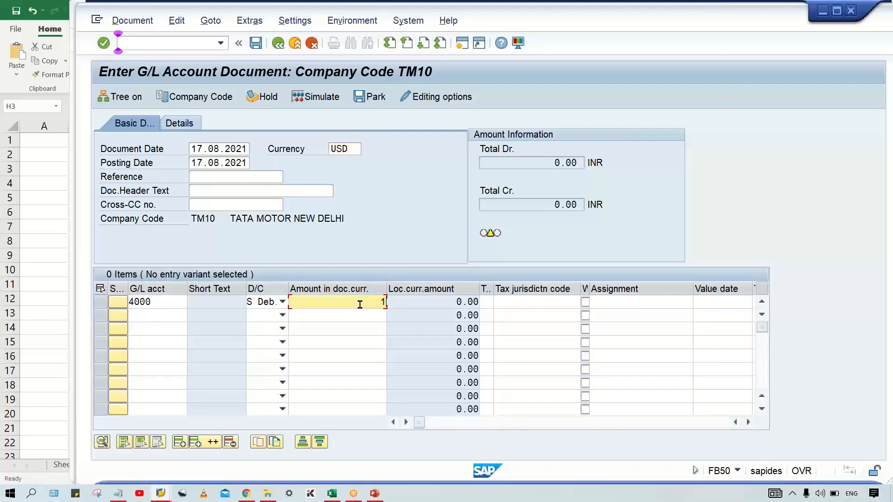
Step: Add a credit line for G/L account 1000 with amount 1, validate the document, and check the local currency amounts
{"action": "left_click", "coordinate": [180, 311]}
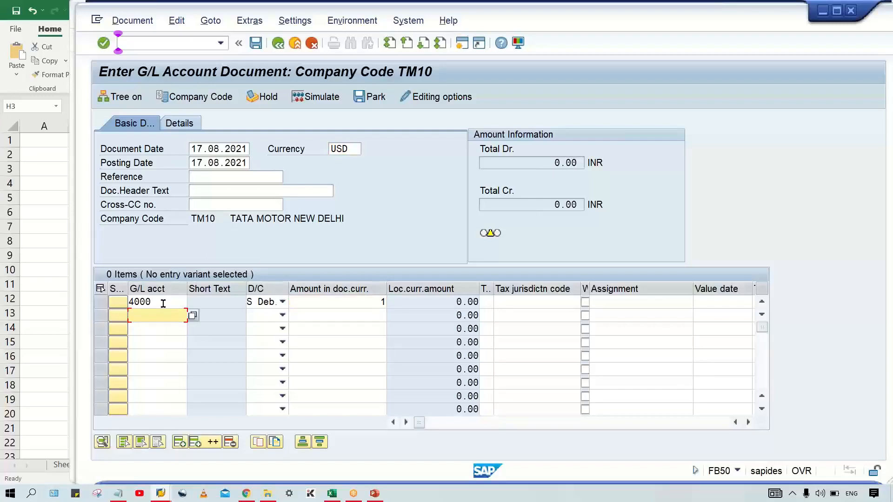
{"action": "type", "text": "1000"}
{"action": "key", "text": "Tab"}
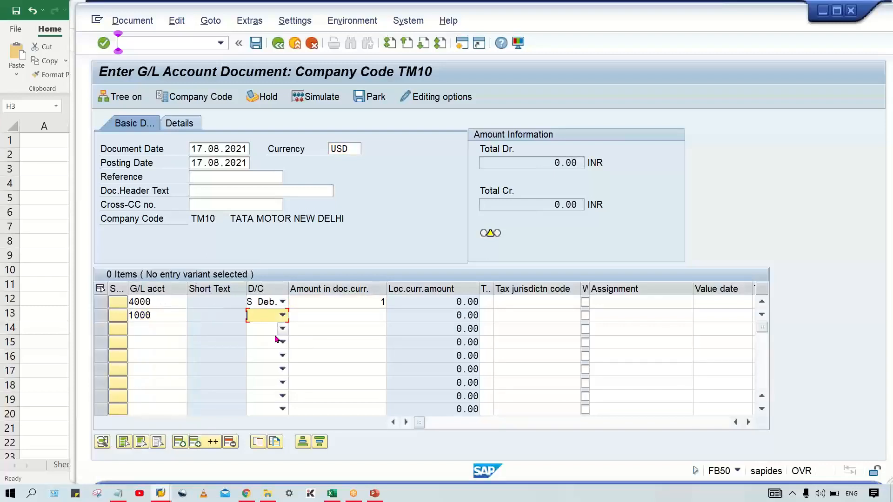
{"action": "left_click", "coordinate": [283, 316]}
{"action": "left_click", "coordinate": [257, 328]}
{"action": "left_click", "coordinate": [380, 316]}
{"action": "key", "text": "Return"}
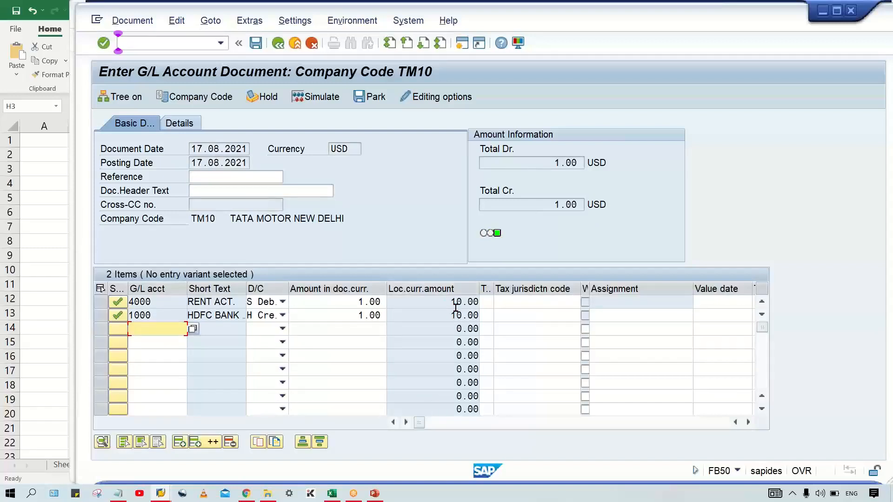
{"action": "left_click", "coordinate": [443, 303]}
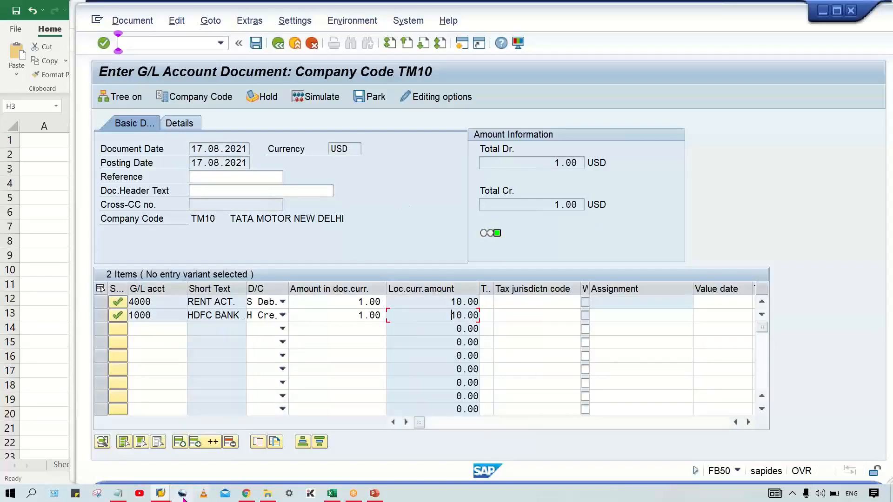
Step: Switch to the Excel sheet and label the 1 USD to 60 INR example as "DIR. QUT." in cell J2
{"action": "left_click", "coordinate": [331, 493]}
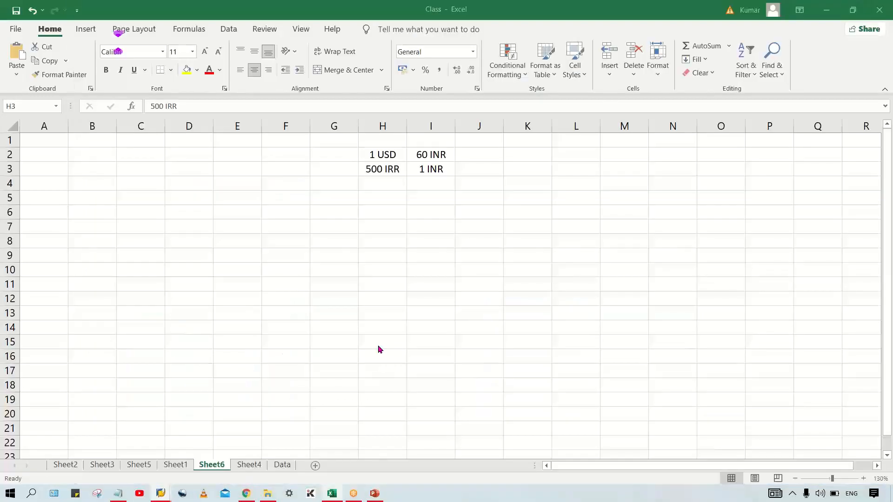
{"action": "left_click", "coordinate": [426, 153]}
{"action": "left_click", "coordinate": [392, 154]}
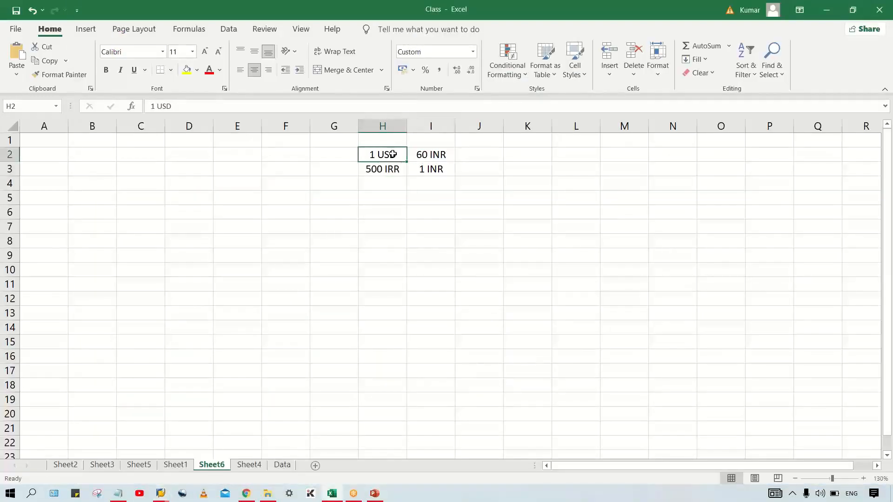
{"action": "left_click", "coordinate": [432, 154]}
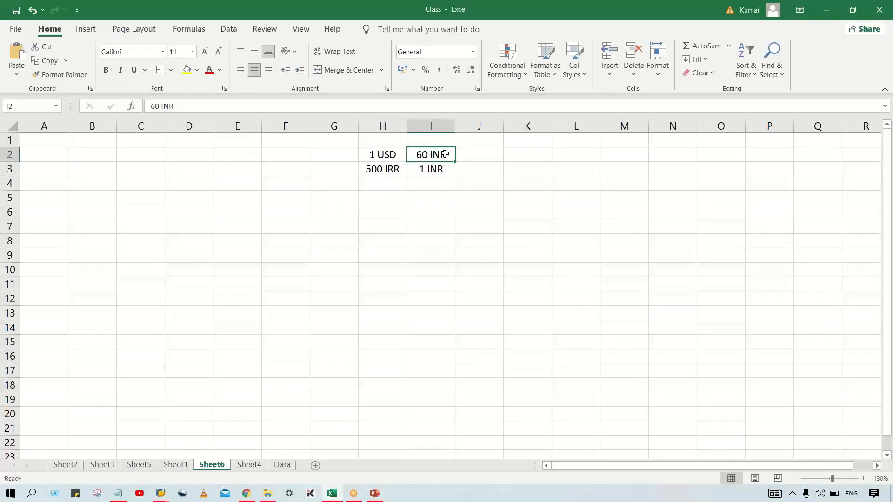
{"action": "left_click", "coordinate": [475, 154]}
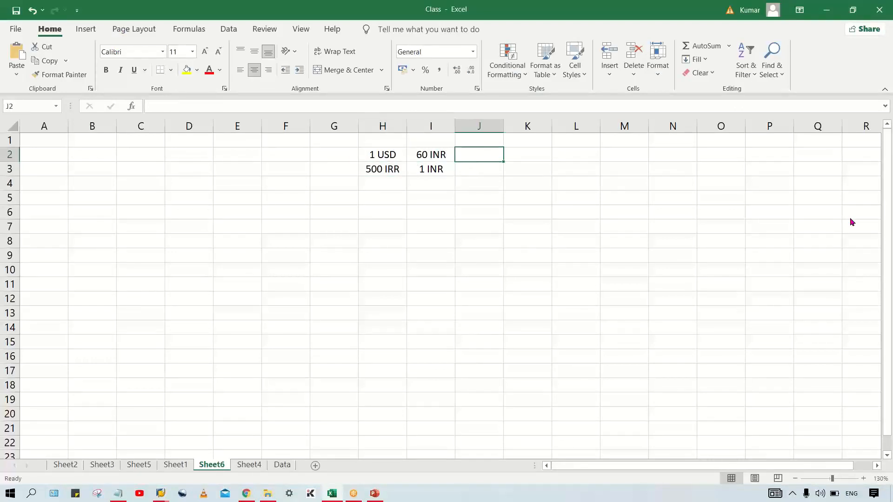
{"action": "type", "text": "DI"}
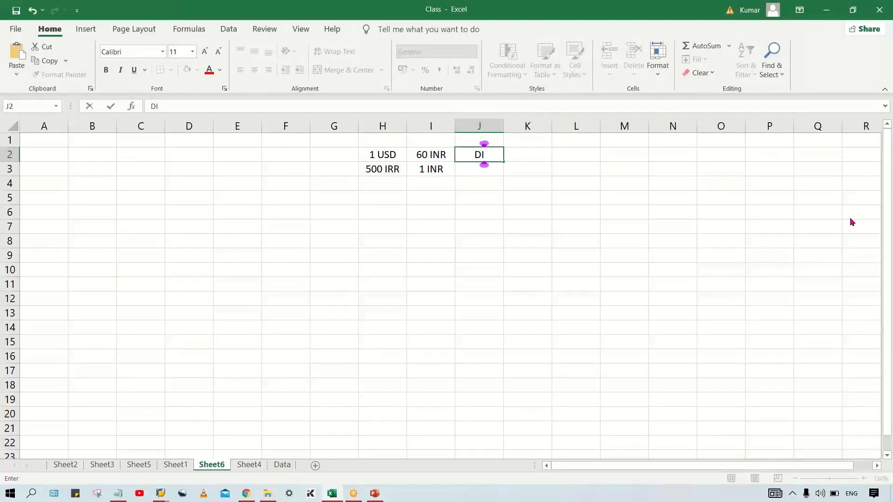
{"action": "type", "text": "R. Q"}
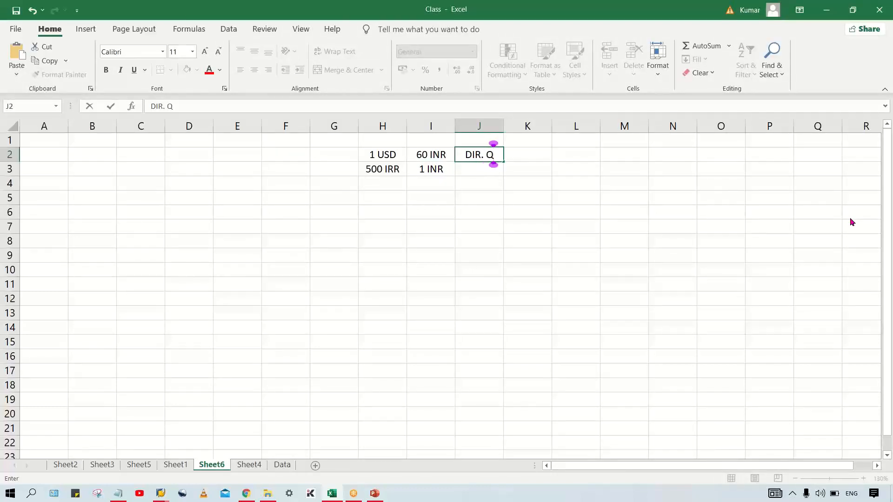
{"action": "type", "text": "UT."}
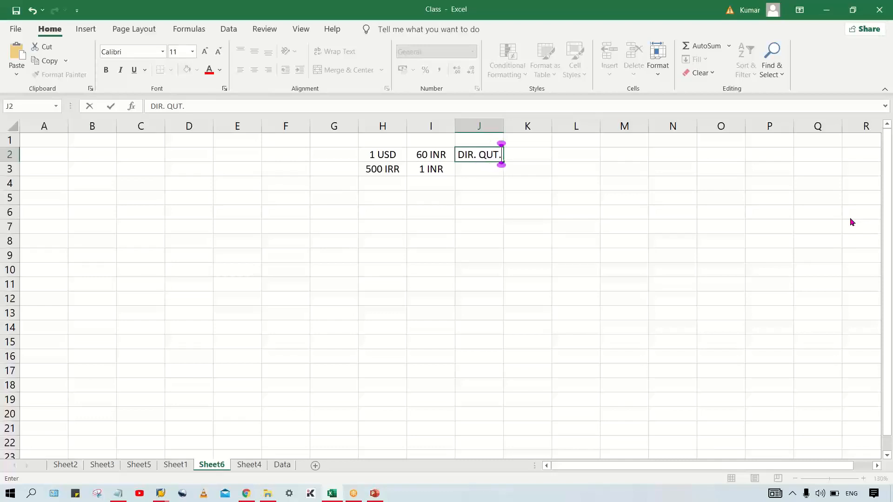
{"action": "key", "text": "Return"}
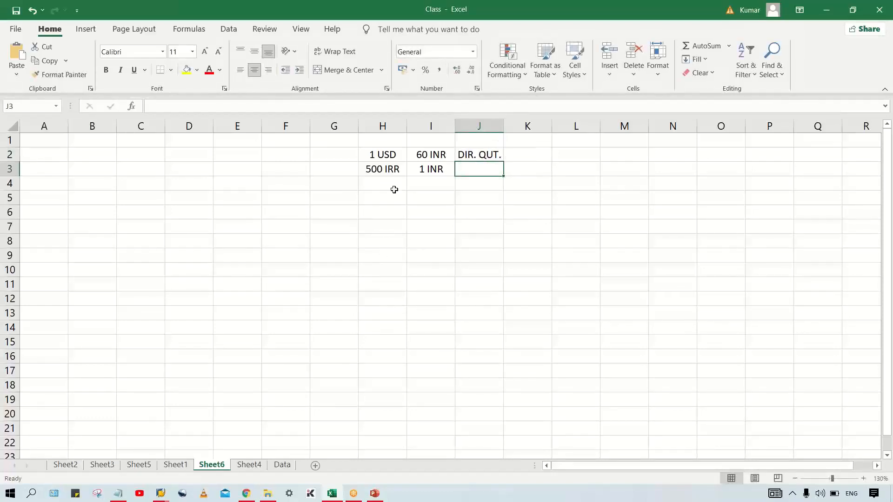
Step: Label the 500 IRR to 1 INR example as "INDIR. QUT." in cell J3 and fit column J to its text
{"action": "left_click", "coordinate": [377, 172]}
{"action": "left_click", "coordinate": [440, 170]}
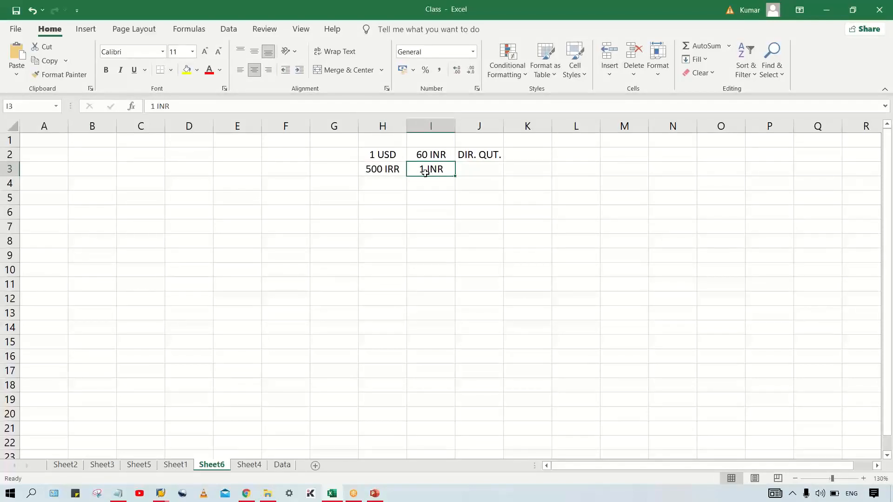
{"action": "left_click", "coordinate": [392, 168]}
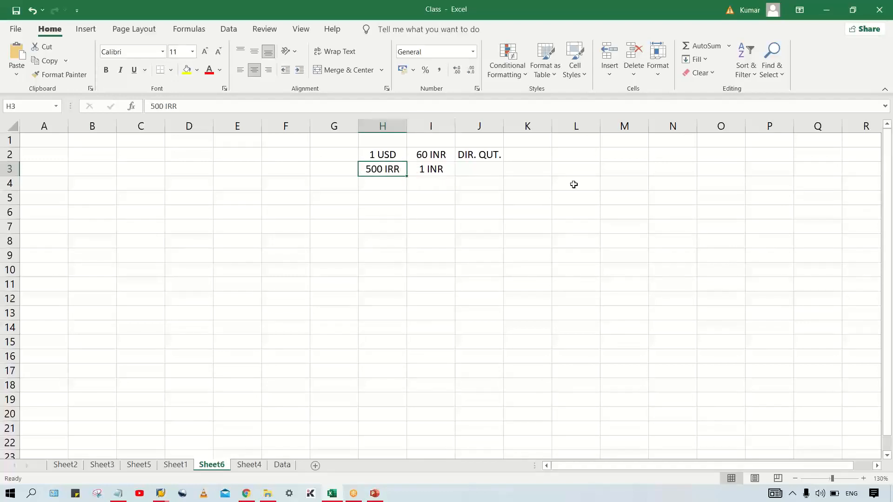
{"action": "left_click", "coordinate": [495, 171]}
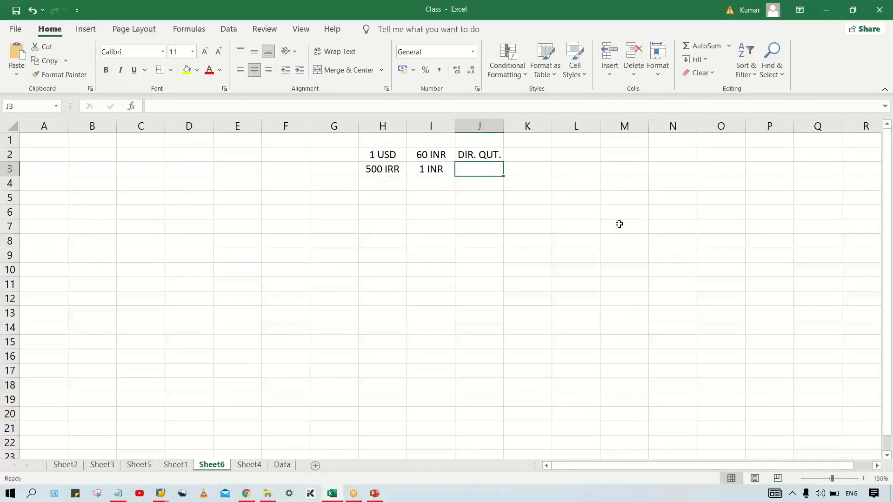
{"action": "type", "text": "INDIR"}
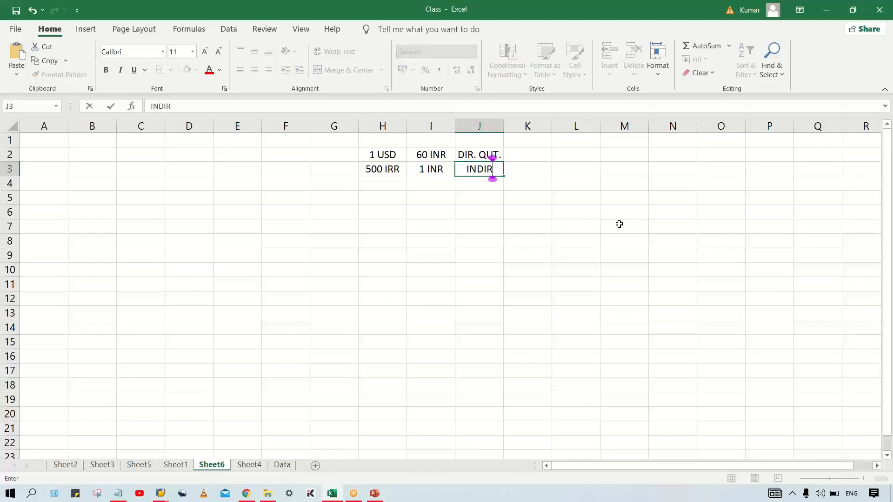
{"action": "type", "text": ". QU"}
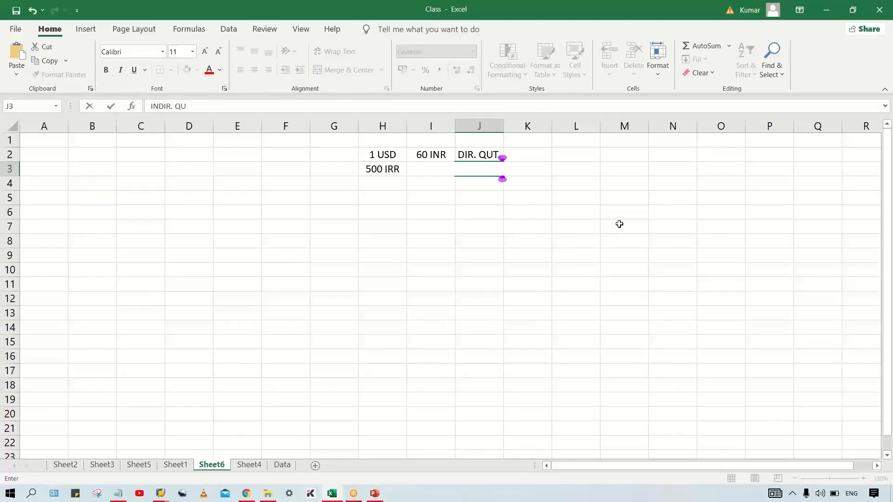
{"action": "type", "text": "T."}
{"action": "key", "text": "Return"}
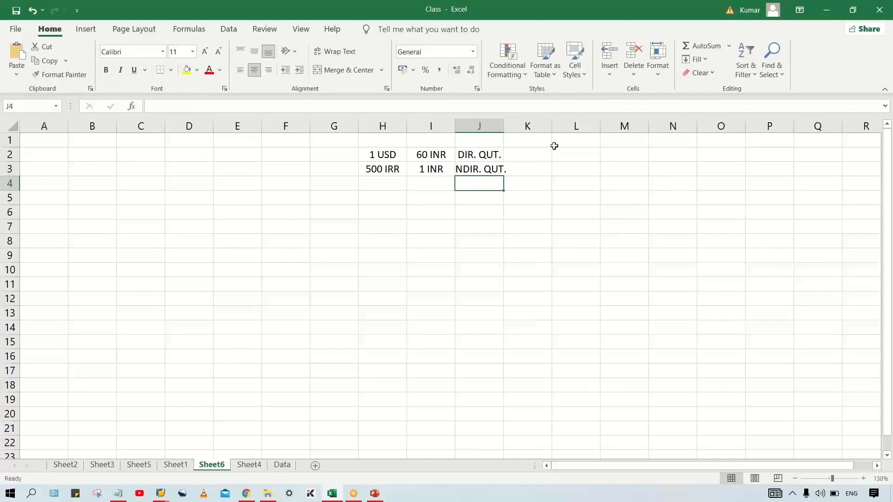
{"action": "double_click", "coordinate": [505, 133]}
{"action": "left_click", "coordinate": [486, 173]}
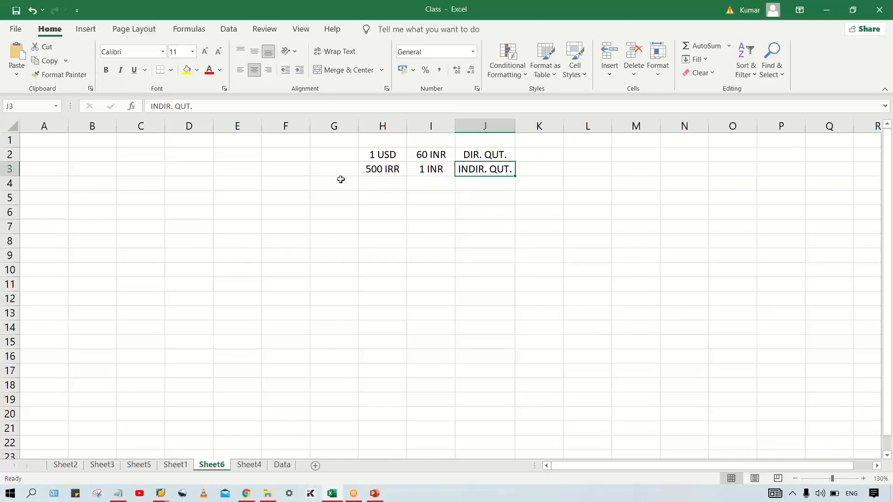
Step: Move the indirect quotation example down to row 4 and change the direct quotation rate in cell I2 to 10 INR
{"action": "left_click_drag", "start_coordinate": [386, 171], "coordinate": [420, 188]}
{"action": "double_click", "coordinate": [430, 154]}
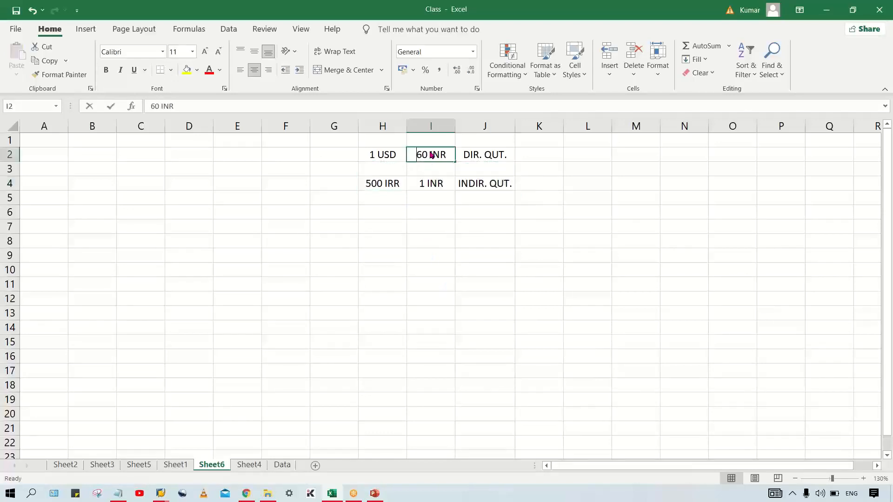
{"action": "key", "text": "BackSpace"}
{"action": "key", "text": "BackSpace"}
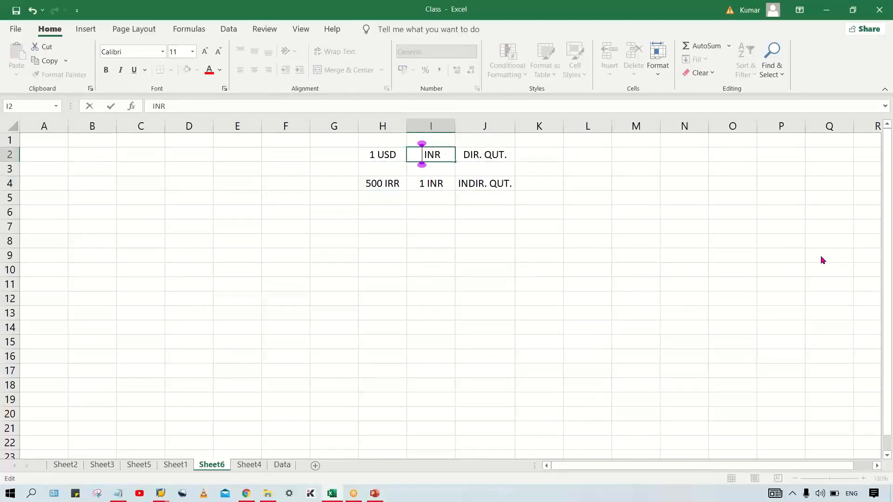
{"action": "type", "text": "10"}
{"action": "key", "text": "Return"}
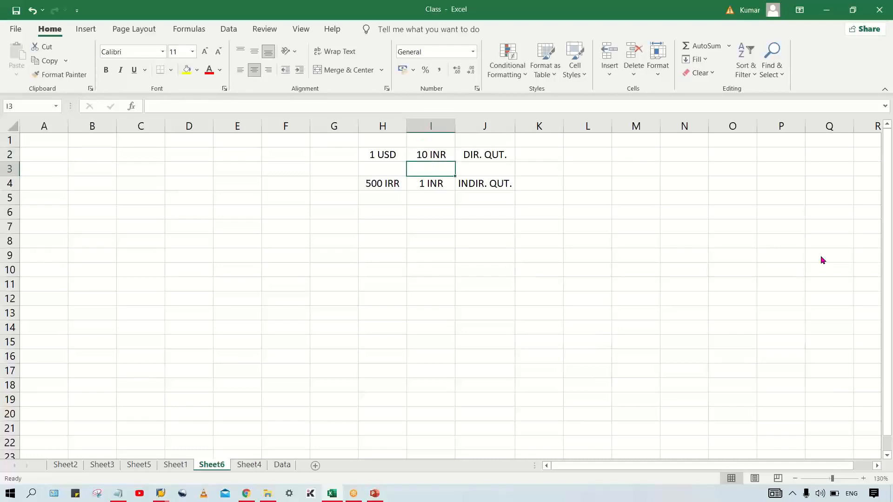
Step: Add the inverse of the USD rate in row 3, with 1 INR in cell I3 and 0.1 in cell H3
{"action": "left_click", "coordinate": [497, 154]}
{"action": "left_click", "coordinate": [385, 154]}
{"action": "left_click", "coordinate": [425, 154]}
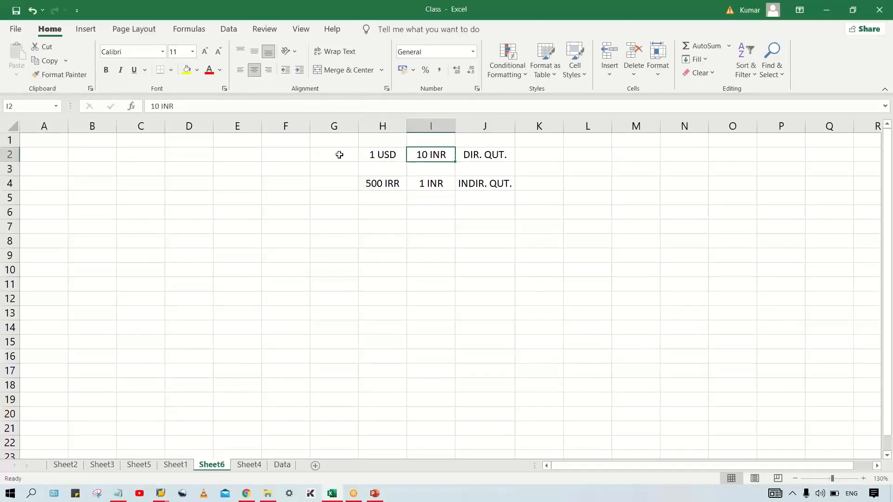
{"action": "left_click", "coordinate": [432, 169]}
{"action": "type", "text": "1 INR"}
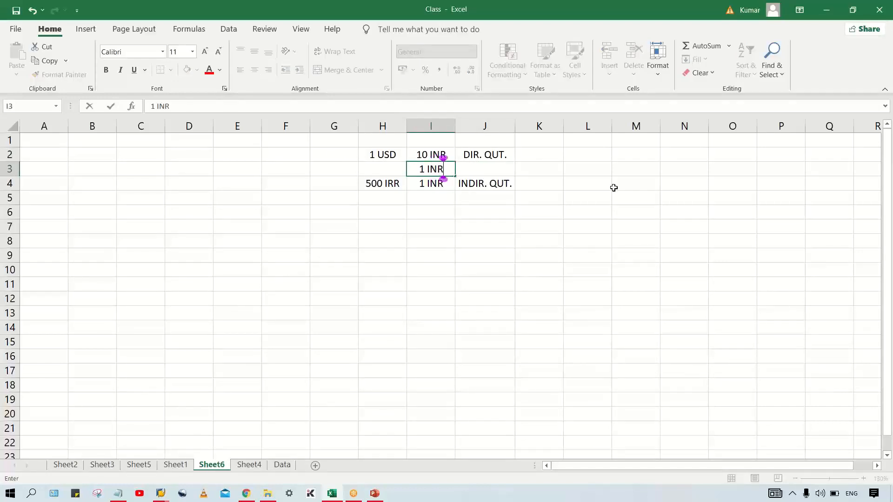
{"action": "key", "text": "Return"}
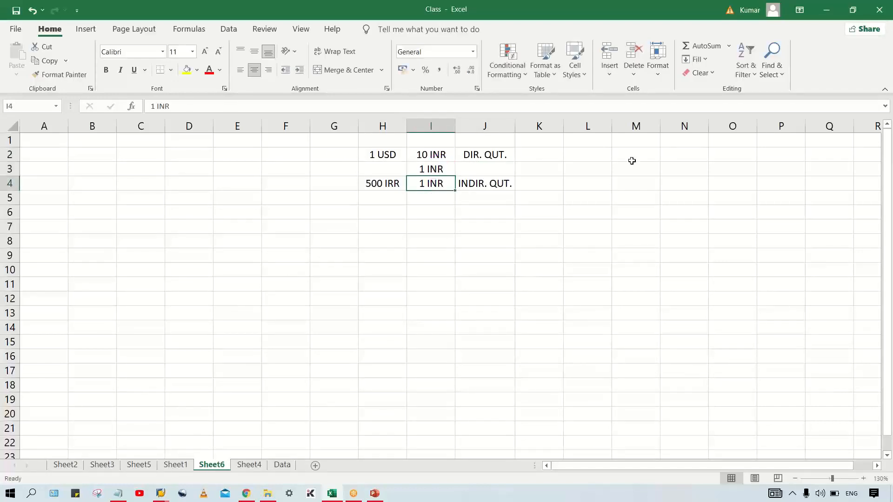
{"action": "left_click", "coordinate": [384, 166]}
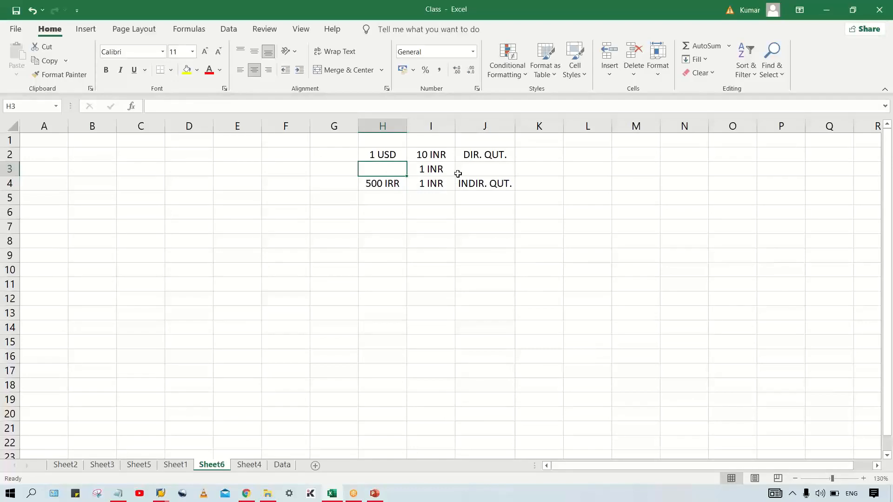
{"action": "type", "text": "0.1"}
{"action": "key", "text": "Return"}
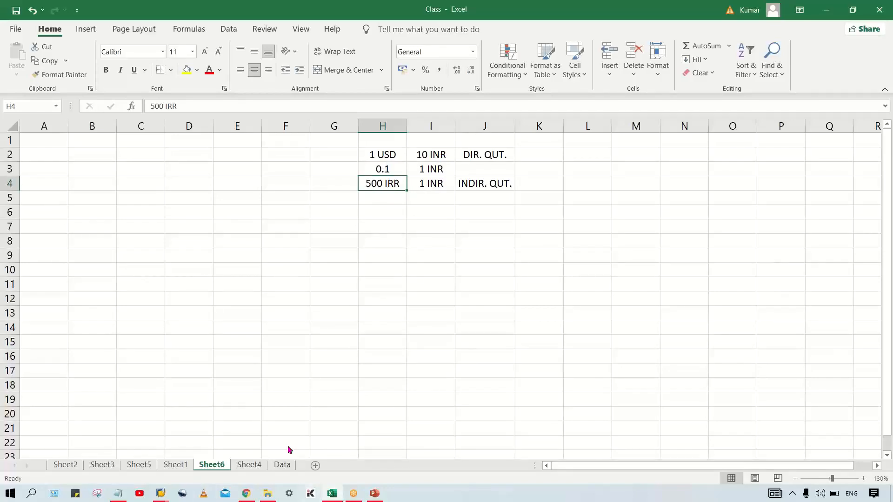
Step: Switch to the SAP OB08 entries, replace the USD to INR direct quotation with an indirect quotation of 0.1, and save
{"action": "left_click", "coordinate": [160, 492]}
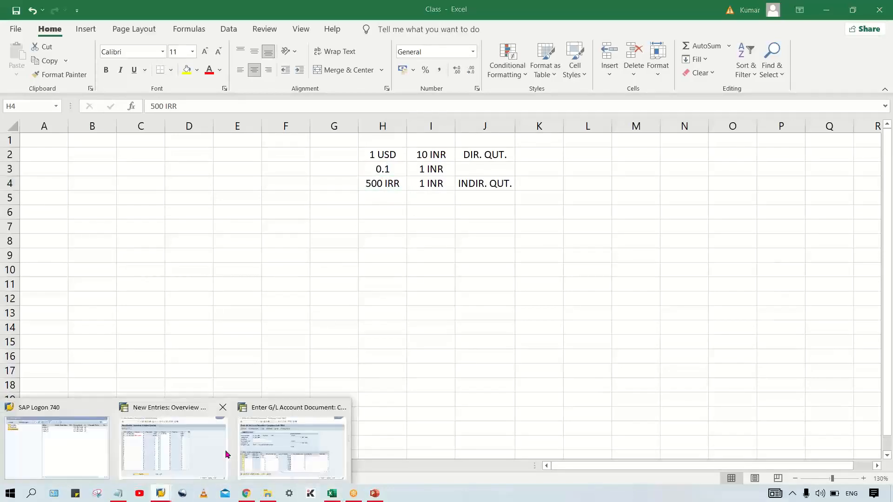
{"action": "left_click", "coordinate": [223, 444]}
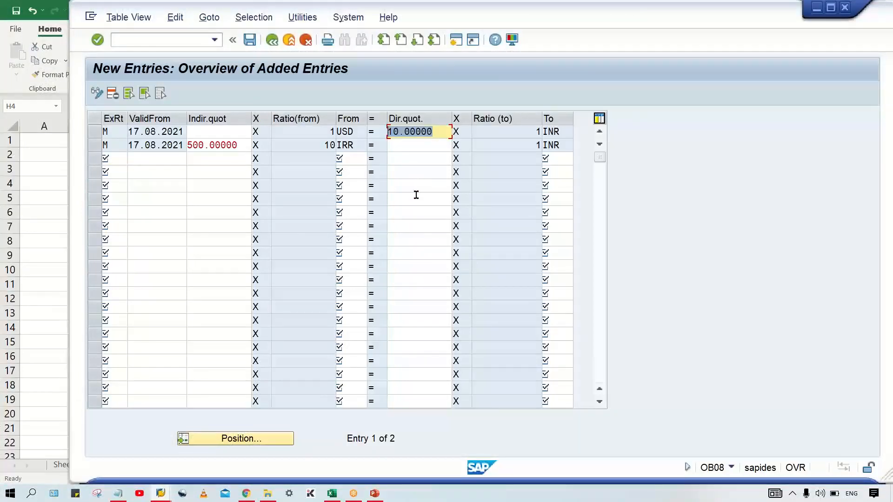
{"action": "key", "text": "Delete"}
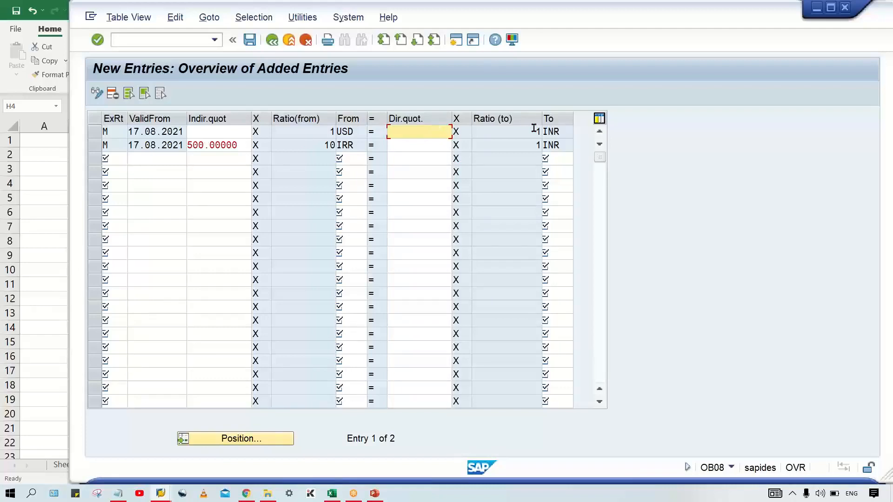
{"action": "left_click", "coordinate": [224, 132]}
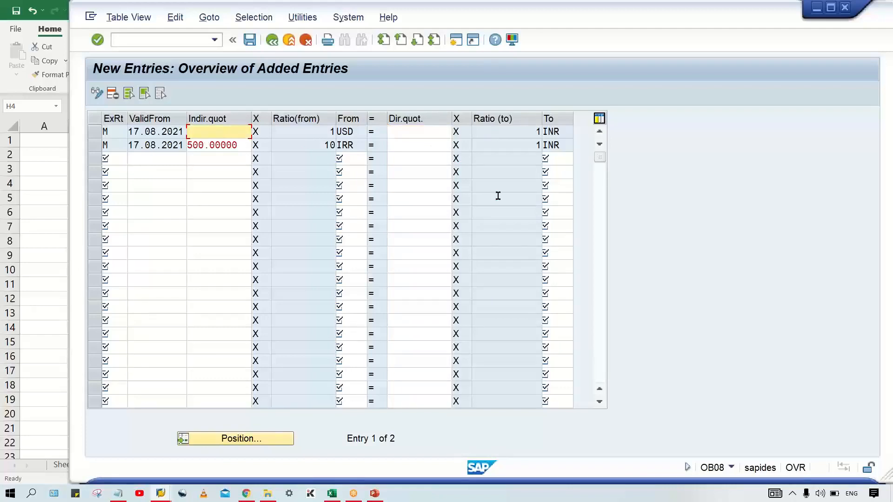
{"action": "type", "text": "0.1"}
{"action": "key", "text": "Return"}
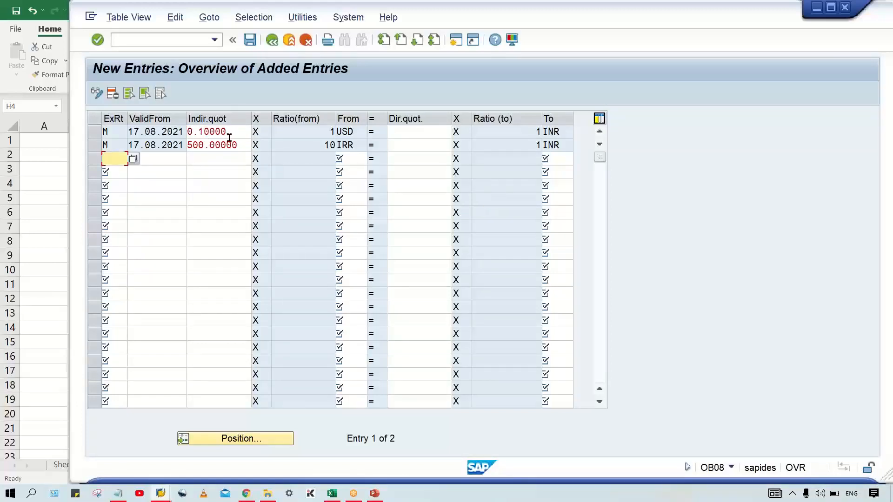
{"action": "key", "text": "ctrl+s"}
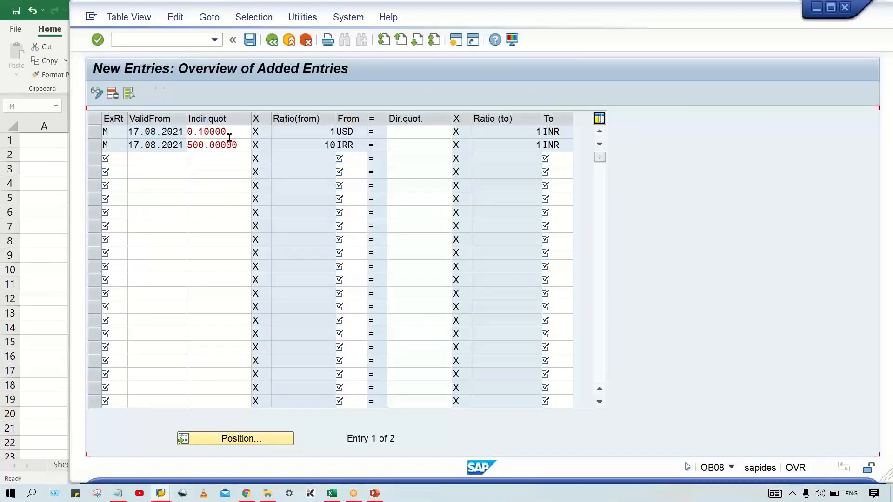
Step: Switch to the FB50 document window and restart the transaction with an empty G/L account document
{"action": "left_click", "coordinate": [161, 493]}
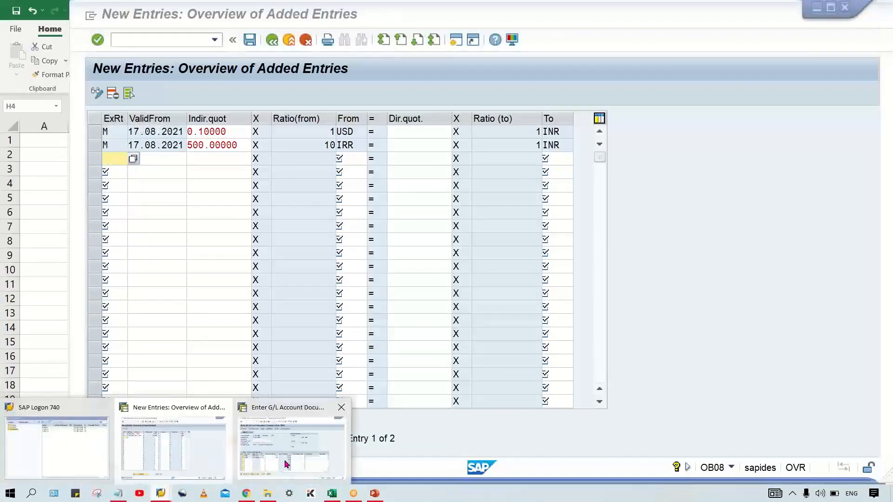
{"action": "left_click", "coordinate": [285, 463]}
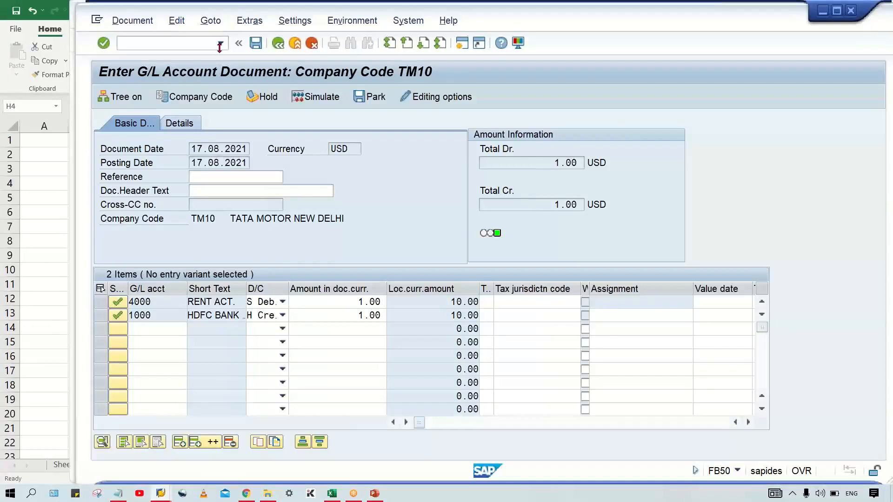
{"action": "left_click", "coordinate": [220, 43]}
{"action": "left_click", "coordinate": [212, 55]}
{"action": "left_click", "coordinate": [120, 42]}
{"action": "type", "text": "/NFB50"}
{"action": "key", "text": "Return"}
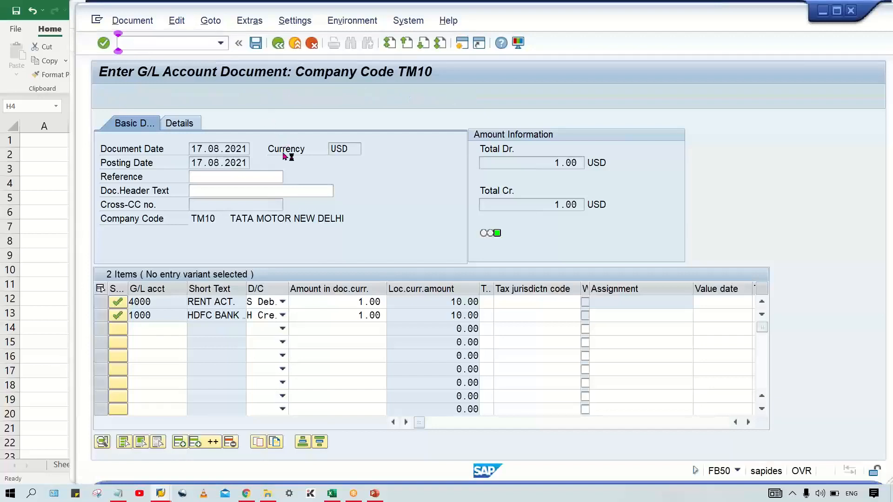
Step: Set the document date to 17.08.2021 and the document currency to USD
{"action": "left_click", "coordinate": [243, 148]}
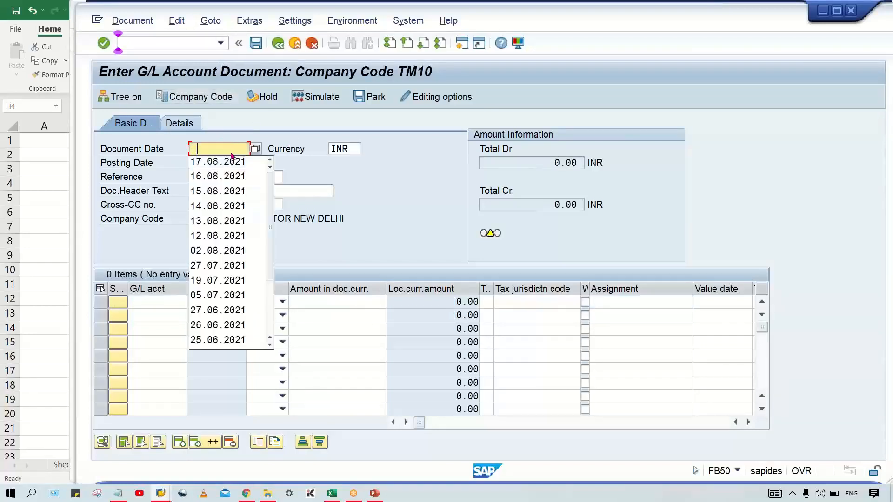
{"action": "left_click", "coordinate": [226, 162]}
{"action": "double_click", "coordinate": [329, 150]}
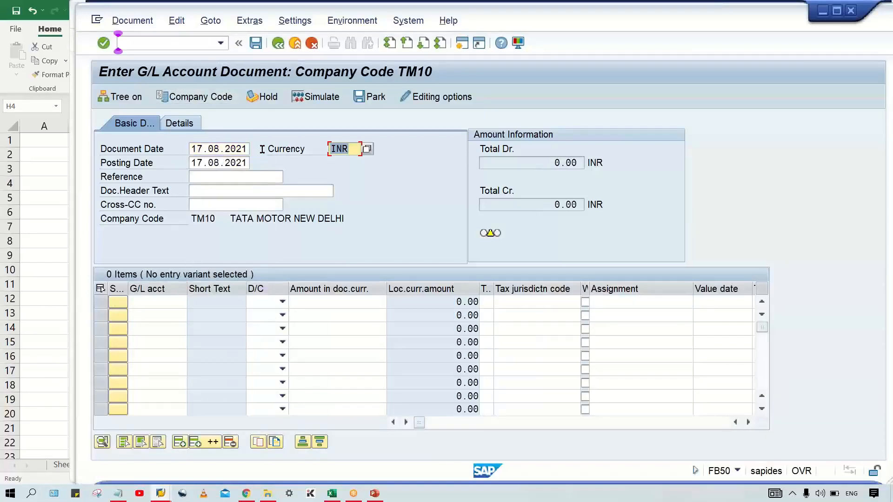
{"action": "left_click", "coordinate": [338, 162]}
Step: Enter G/L account 4000 as the debit line and G/L account 1000 as the credit line
{"action": "left_click", "coordinate": [161, 300]}
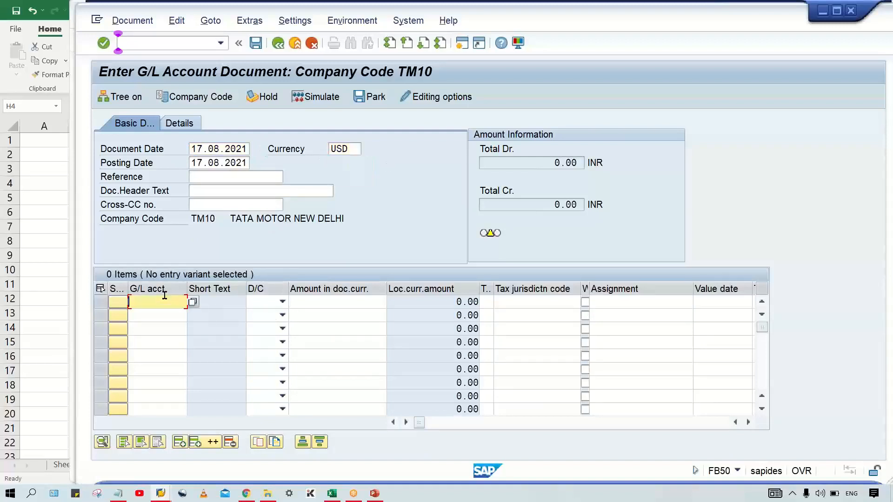
{"action": "left_click", "coordinate": [159, 193]}
{"action": "left_click", "coordinate": [160, 315]}
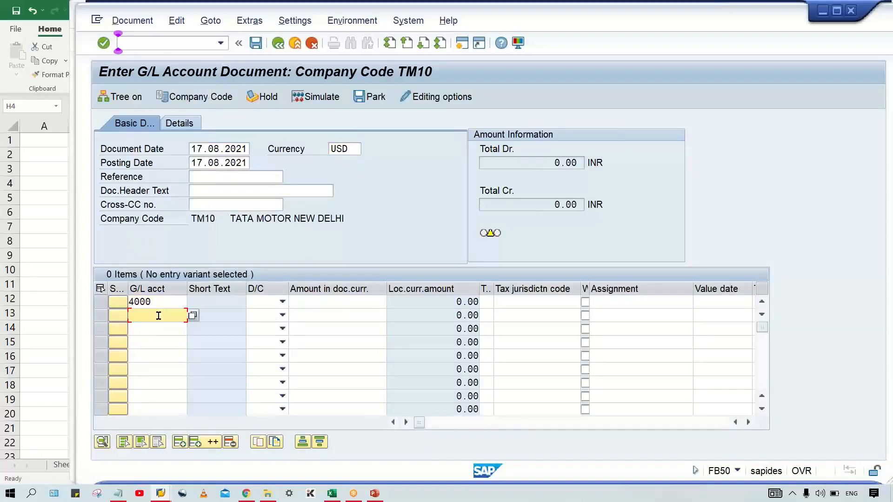
{"action": "left_click", "coordinate": [160, 108]}
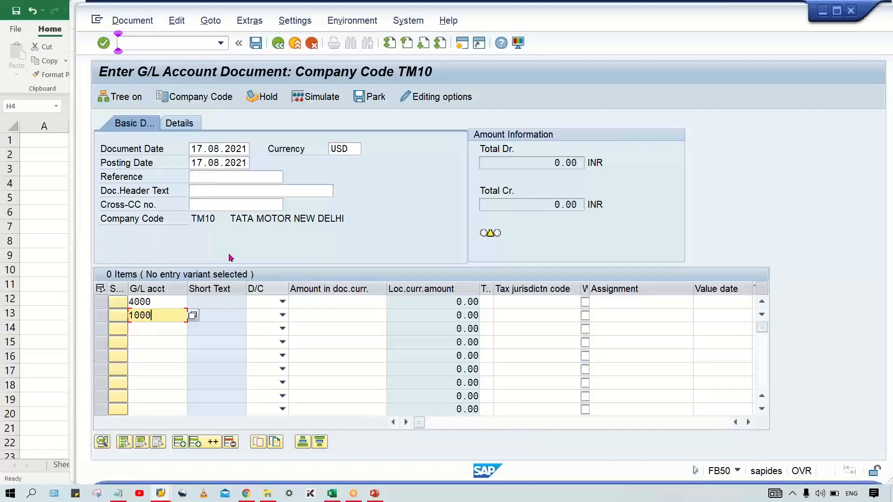
{"action": "left_click", "coordinate": [269, 301]}
{"action": "left_click", "coordinate": [280, 331]}
{"action": "left_click", "coordinate": [266, 315]}
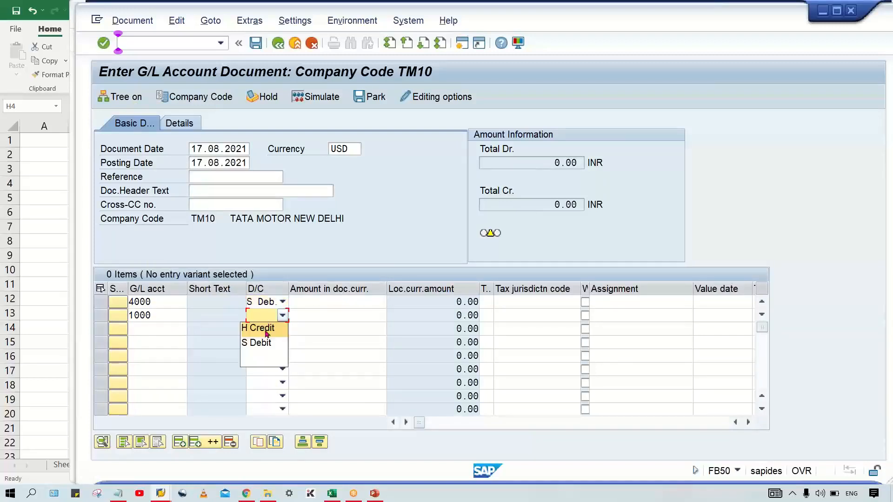
{"action": "left_click", "coordinate": [260, 328]}
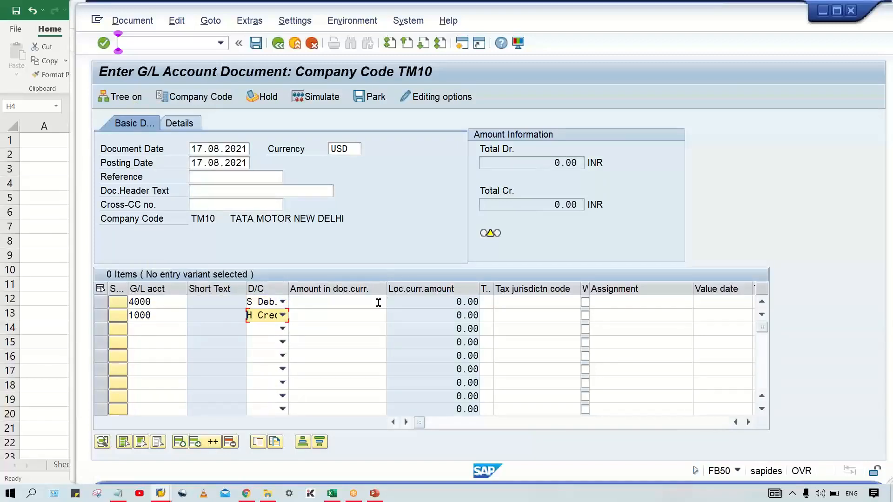
Step: Enter amount 1 on both document lines, validate the document, and check the local currency amounts
{"action": "left_click", "coordinate": [377, 302]}
{"action": "key", "text": "Down"}
{"action": "type", "text": "1"}
{"action": "key", "text": "Return"}
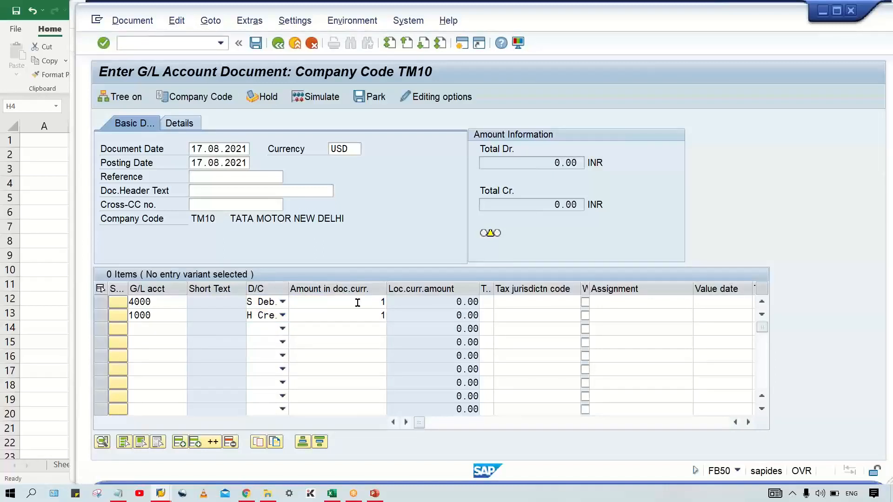
{"action": "left_click", "coordinate": [432, 306]}
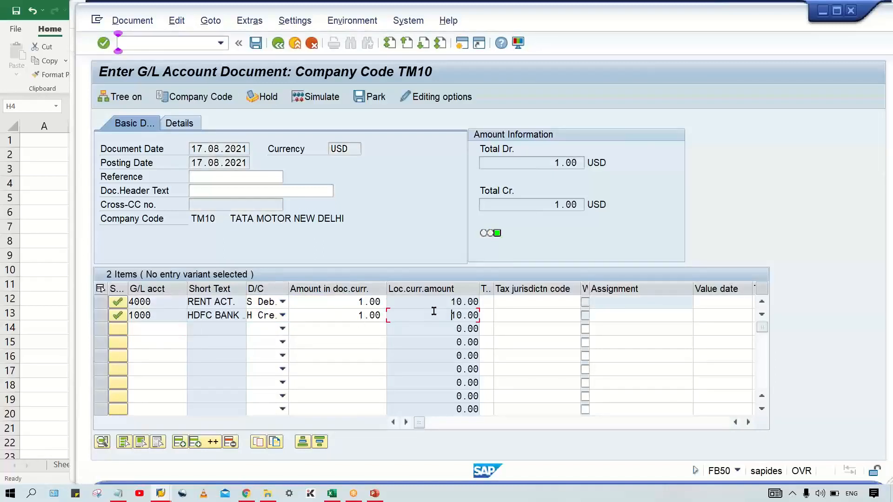
Step: Switch to the OB08 exchange rates window and set the USD to INR indirect quotation to 0.2
{"action": "key", "text": "alt+Tab"}
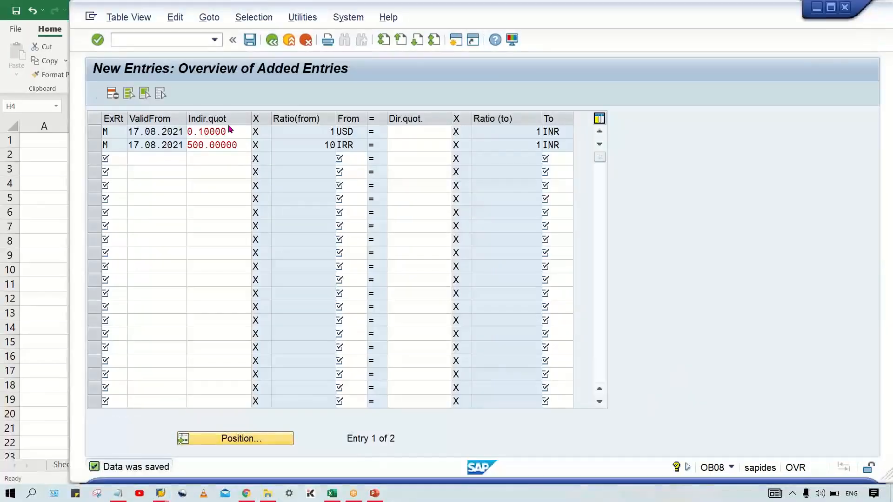
{"action": "left_click_drag", "start_coordinate": [227, 132], "coordinate": [203, 132]}
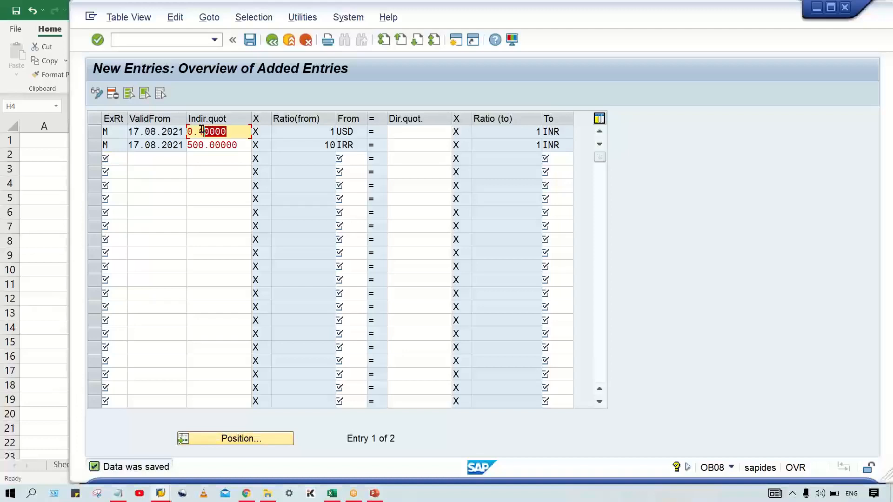
{"action": "key", "text": "BackSpace"}
{"action": "key", "text": "BackSpace"}
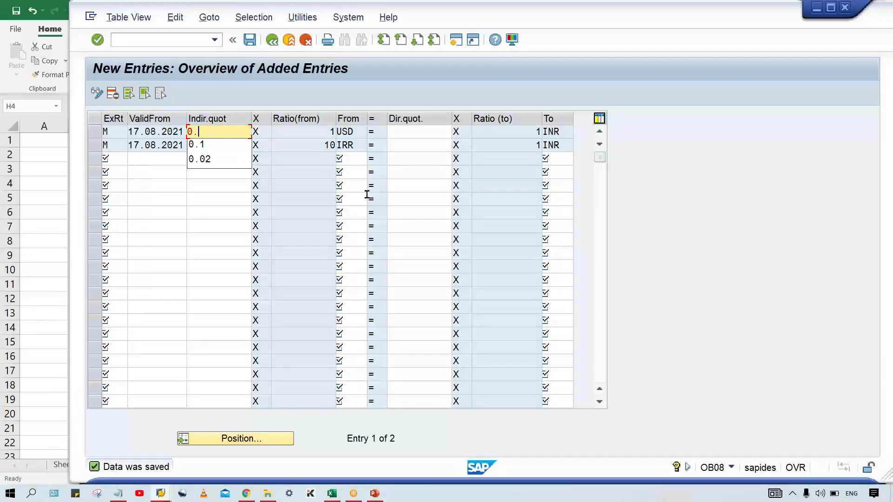
{"action": "type", "text": "2"}
{"action": "key", "text": "Return"}
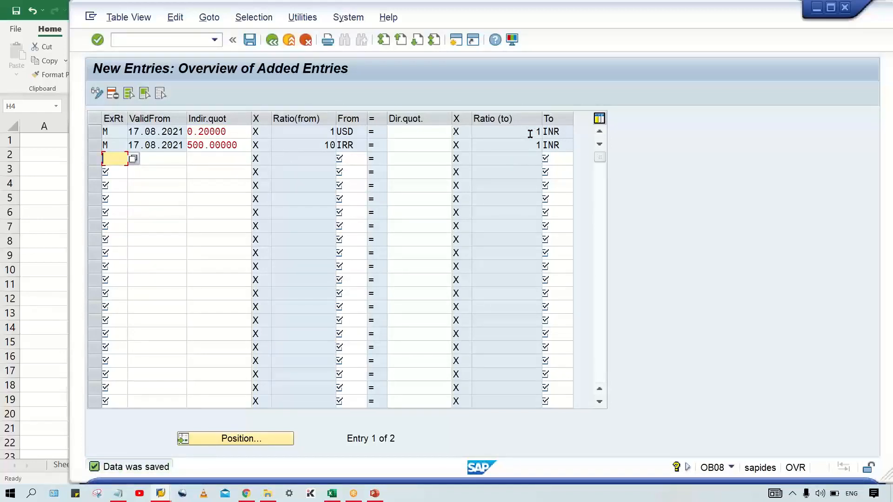
{"action": "left_click_drag", "start_coordinate": [242, 131], "coordinate": [138, 130]}
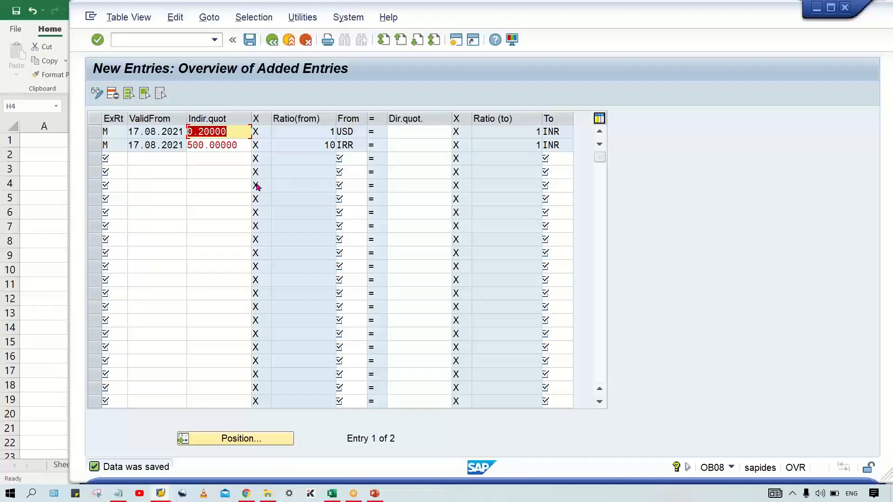
{"action": "left_click", "coordinate": [235, 127]}
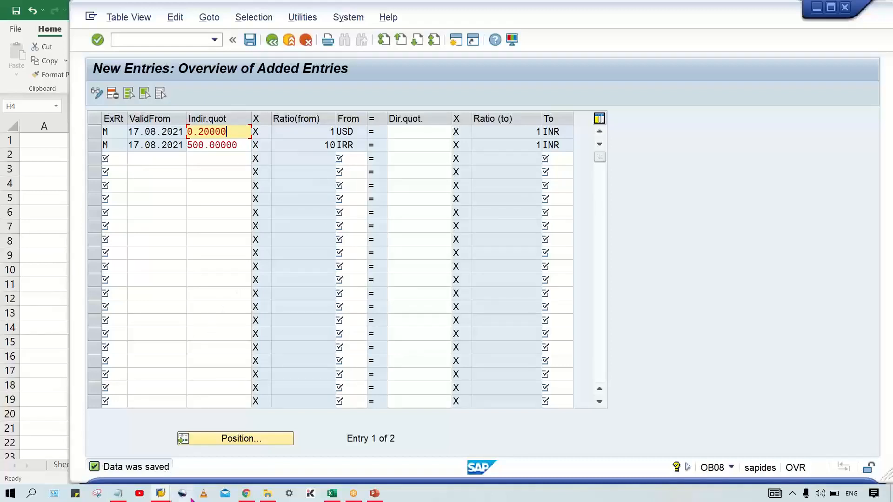
Step: Switch to the FB50 document window and restart the transaction with a blank G/L account document
{"action": "mouse_move", "coordinate": [161, 494]}
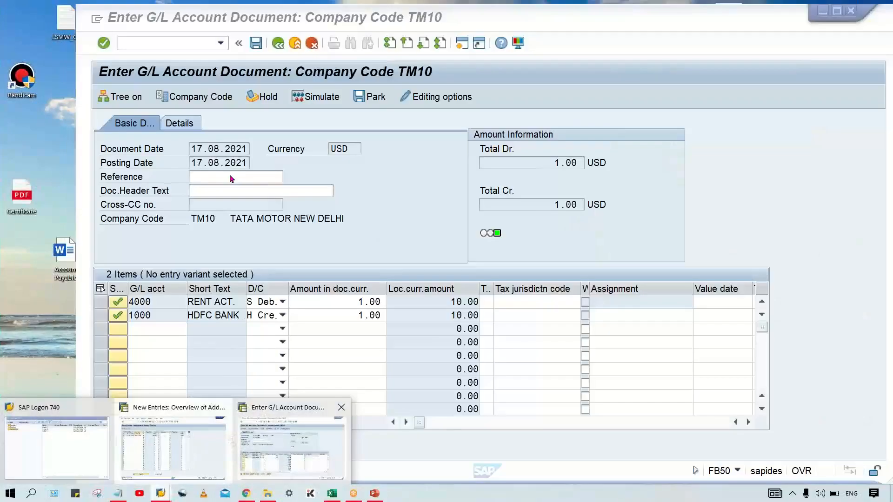
{"action": "left_click", "coordinate": [251, 447]}
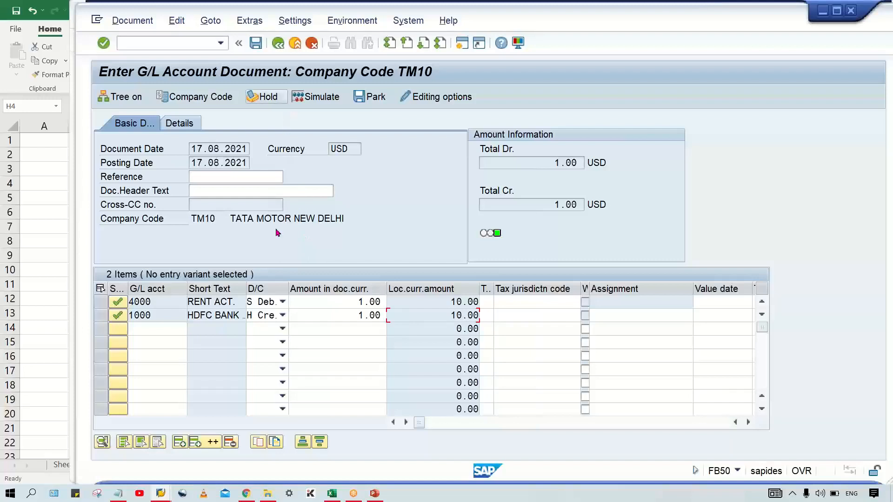
{"action": "left_click", "coordinate": [171, 40]}
{"action": "type", "text": "/N"}
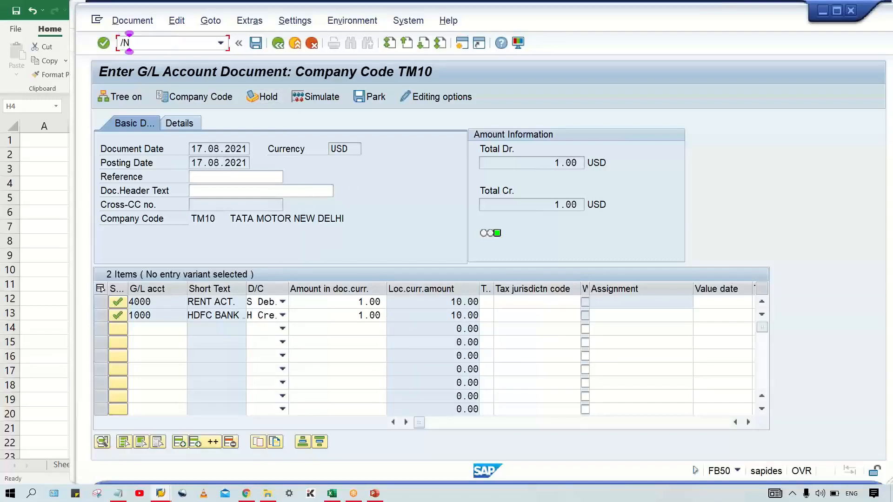
{"action": "type", "text": "FB50"}
{"action": "key", "text": "Return"}
Step: Fill in document date 17.08.2021 and choose USD as the document currency
{"action": "left_click", "coordinate": [234, 150]}
{"action": "left_click", "coordinate": [229, 163]}
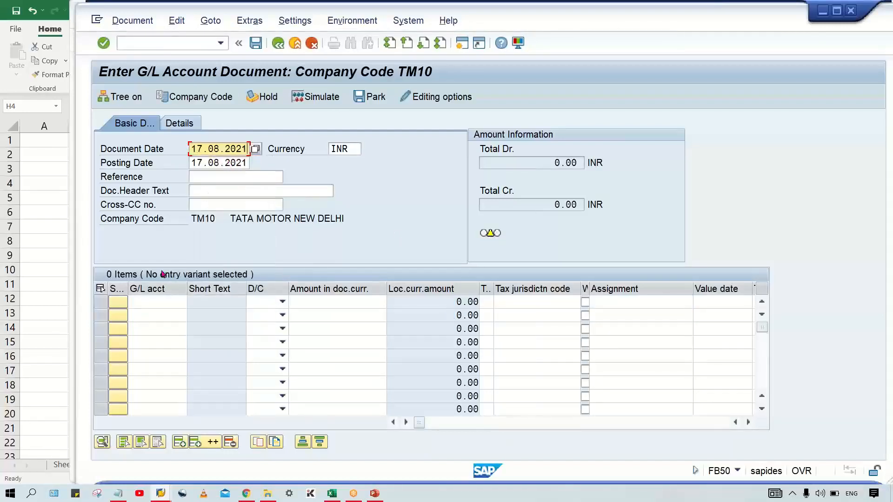
{"action": "left_click", "coordinate": [146, 301]}
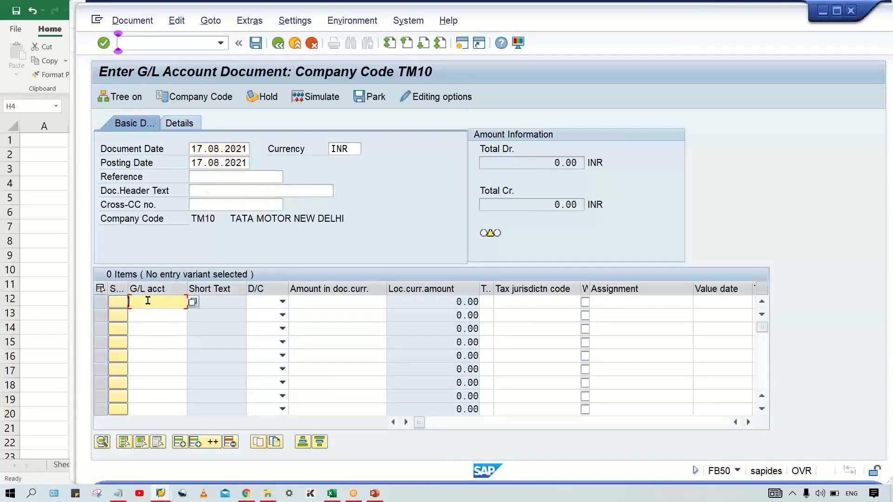
{"action": "left_click", "coordinate": [352, 148]}
{"action": "left_click", "coordinate": [347, 161]}
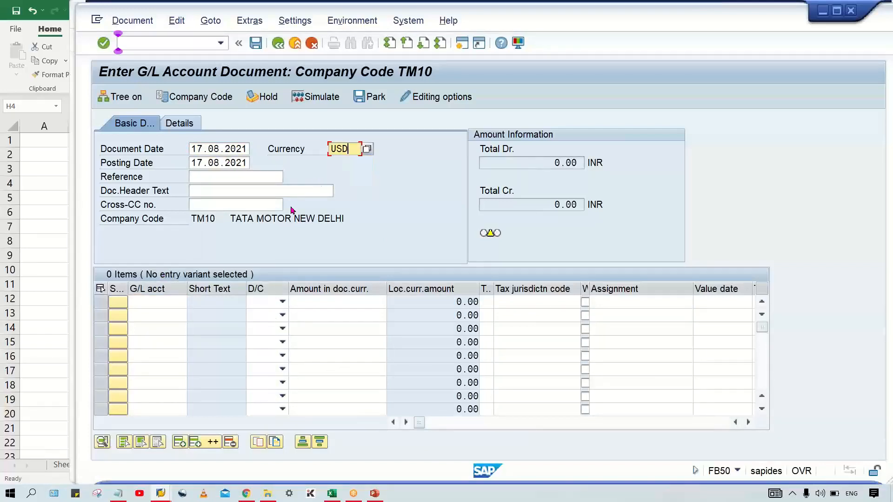
Step: Enter G/L account 4000 as a debit item and G/L account 1000 as a credit item
{"action": "left_click", "coordinate": [158, 304]}
{"action": "left_click", "coordinate": [168, 103]}
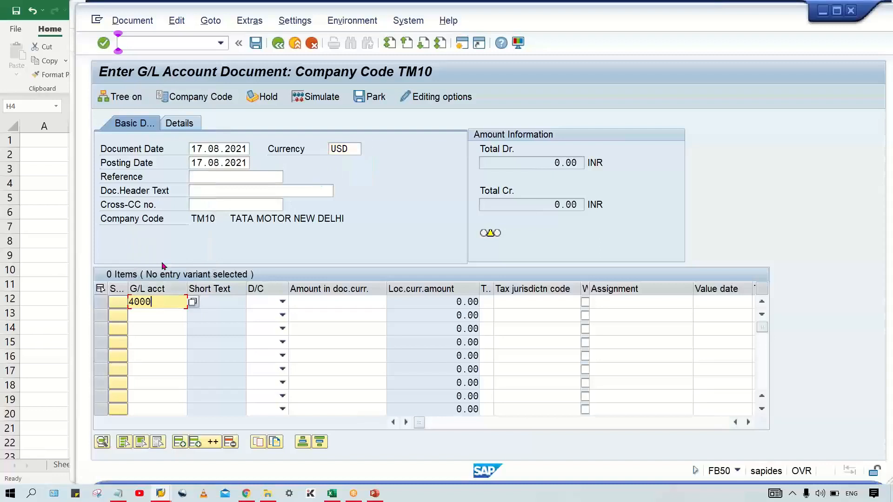
{"action": "left_click", "coordinate": [153, 319]}
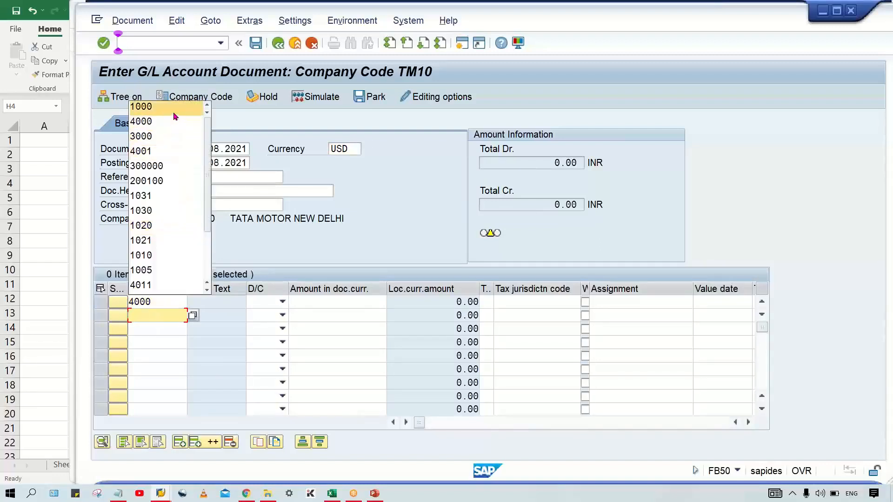
{"action": "left_click", "coordinate": [173, 113]}
{"action": "left_click", "coordinate": [282, 302]}
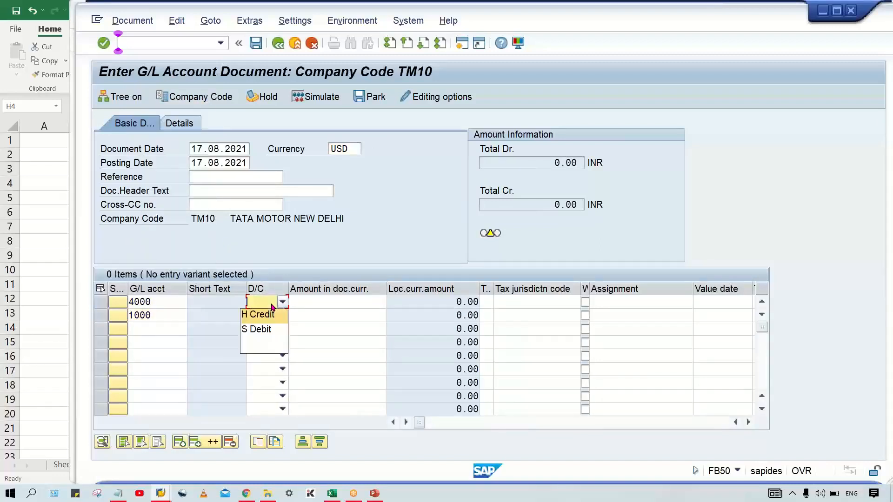
{"action": "left_click", "coordinate": [263, 329]}
{"action": "left_click", "coordinate": [262, 317]}
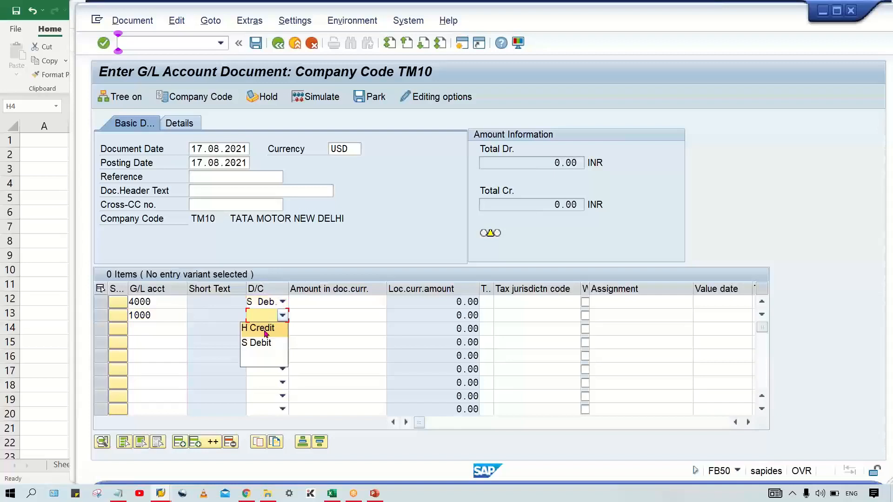
{"action": "left_click", "coordinate": [265, 330]}
Step: Enter amount 1 for both line items, validate the document, and check the converted local currency amounts
{"action": "left_click", "coordinate": [362, 303]}
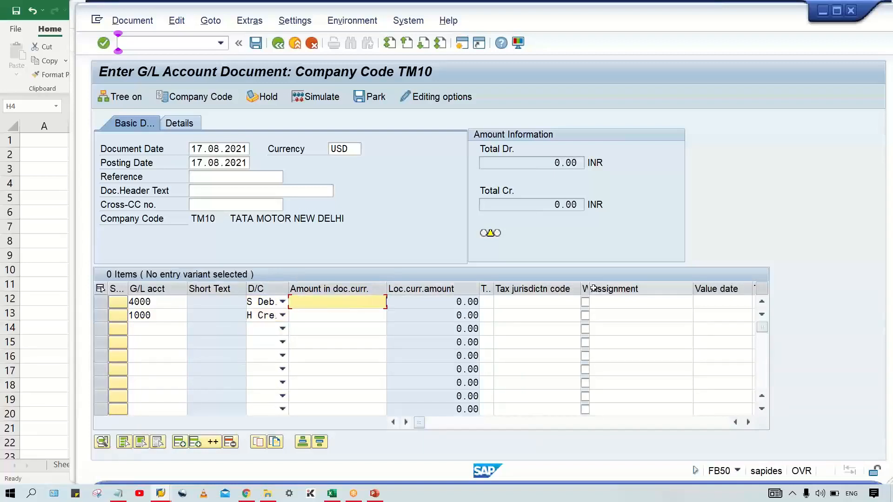
{"action": "type", "text": "1"}
{"action": "key", "text": "Down"}
{"action": "type", "text": "1"}
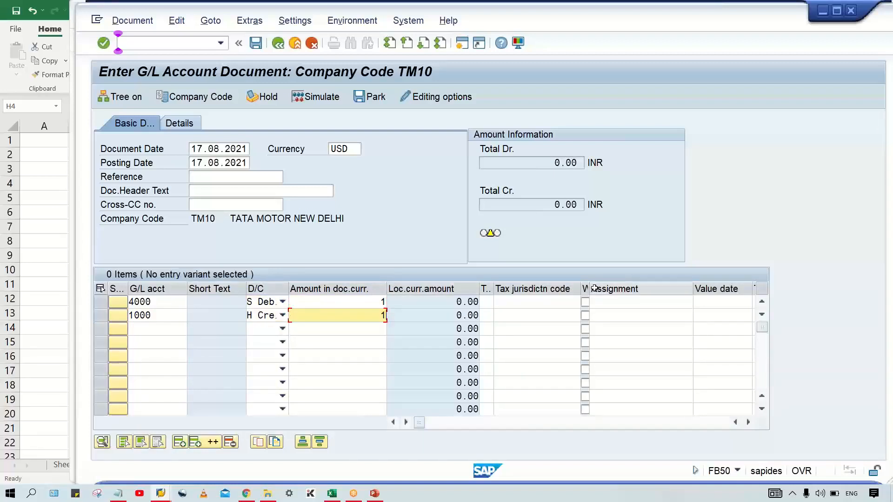
{"action": "key", "text": "Return"}
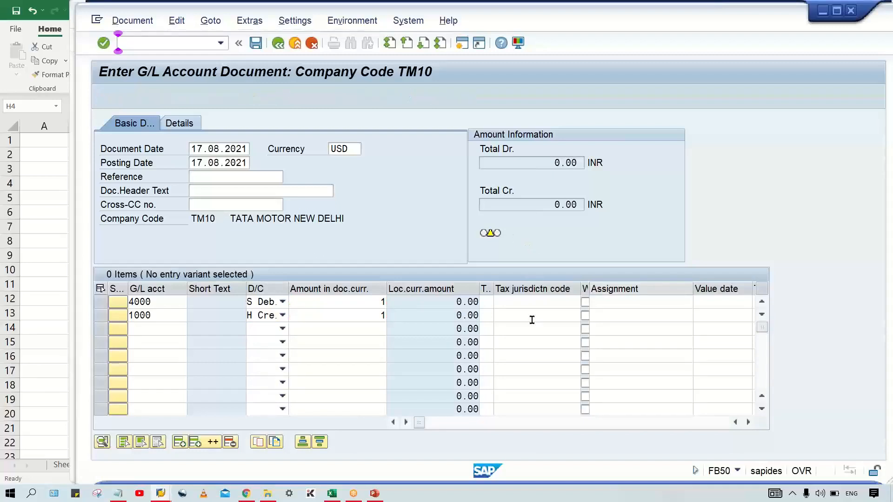
{"action": "left_click", "coordinate": [450, 319]}
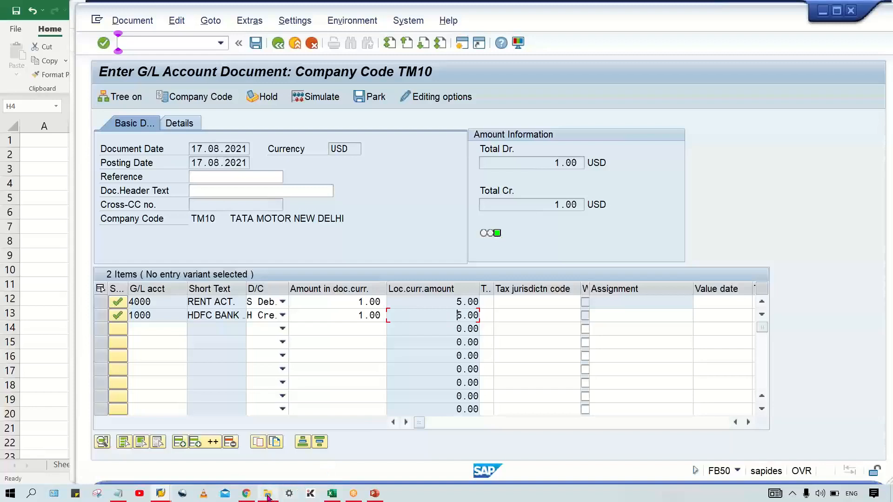
Step: Switch to the Class workbook in Excel and enter 1/20 in cell D3 of Sheet6
{"action": "mouse_move", "coordinate": [328, 494]}
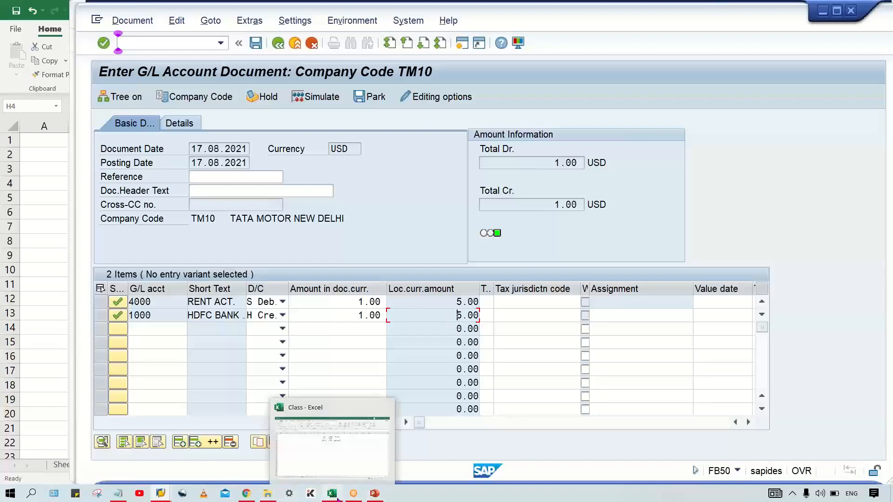
{"action": "left_click", "coordinate": [348, 473]}
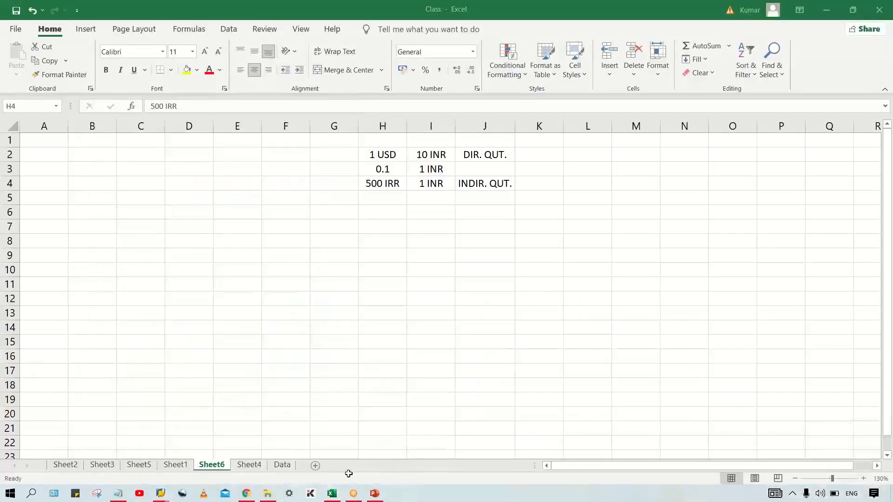
{"action": "left_click_drag", "start_coordinate": [188, 170], "coordinate": [199, 160]}
{"action": "left_click", "coordinate": [177, 173]}
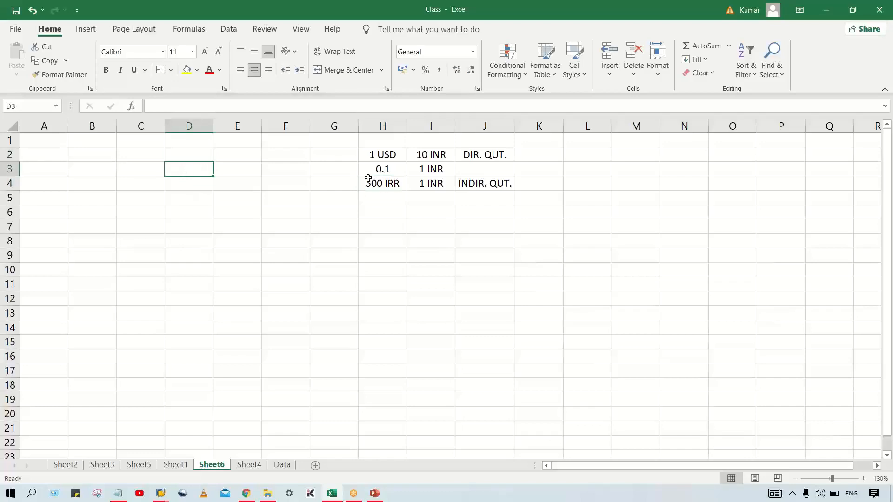
{"action": "type", "text": "1"}
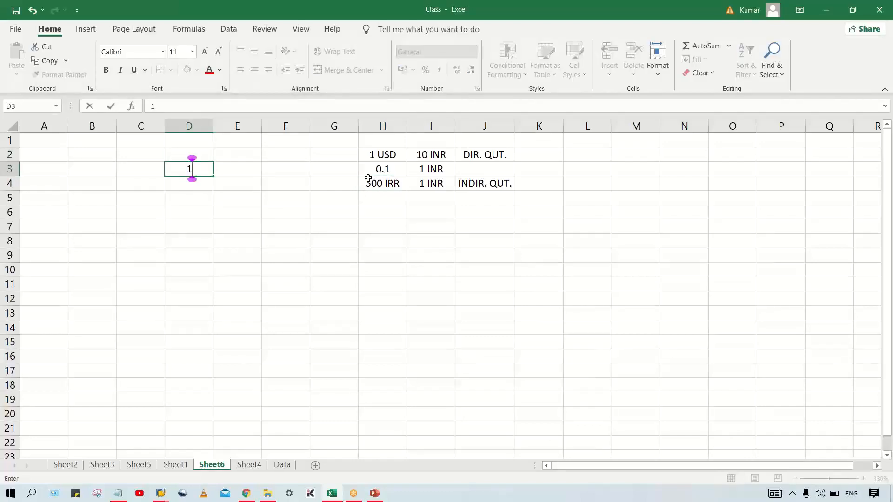
{"action": "type", "text": "/20"}
{"action": "key", "text": "ctrl+Return"}
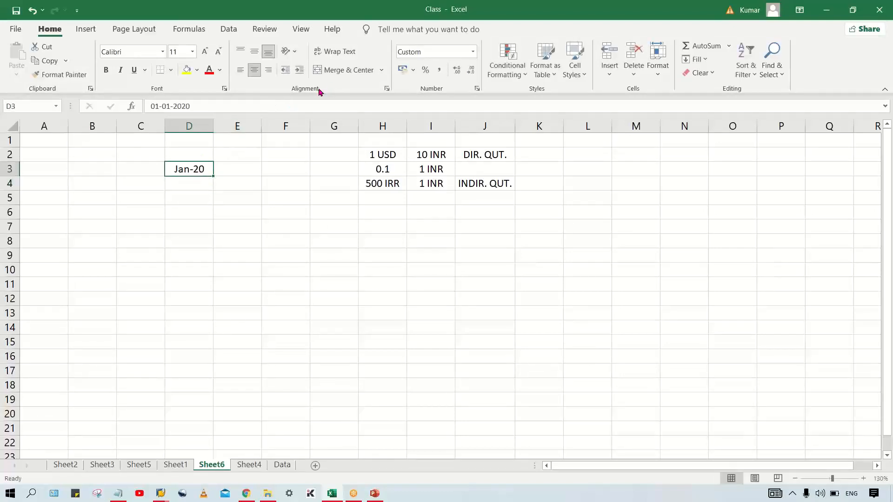
Step: Reset cell D3 to the General number format and re-enter 1/20 as text
{"action": "left_click", "coordinate": [444, 54]}
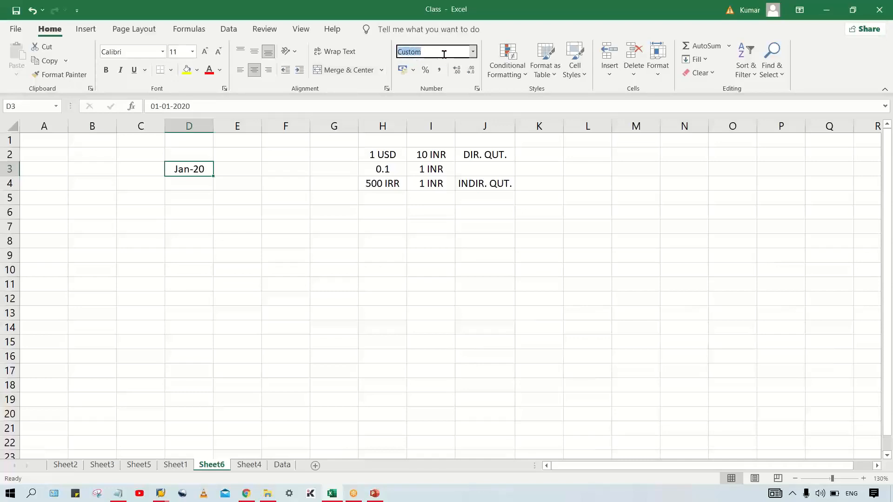
{"action": "left_click", "coordinate": [473, 54]}
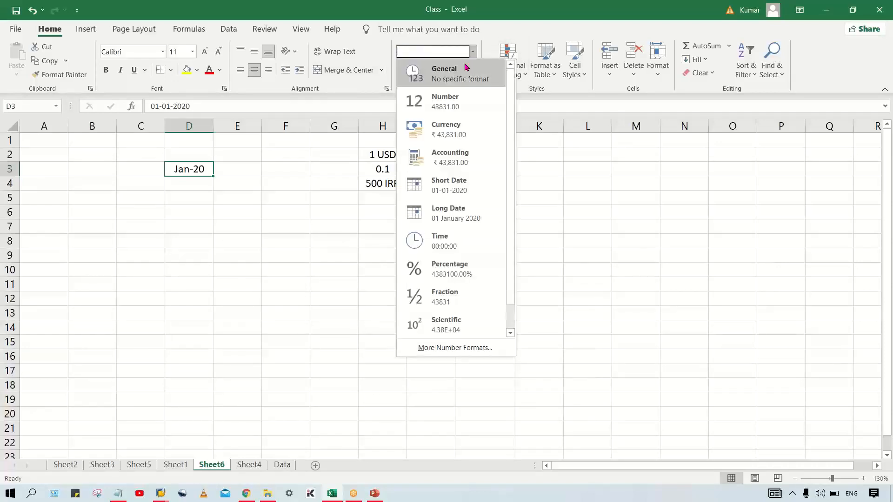
{"action": "left_click", "coordinate": [465, 69]}
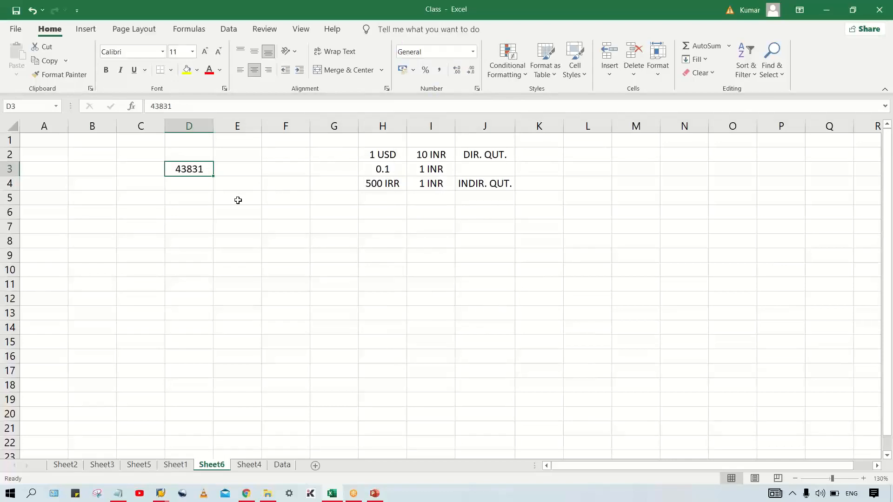
{"action": "type", "text": "'"}
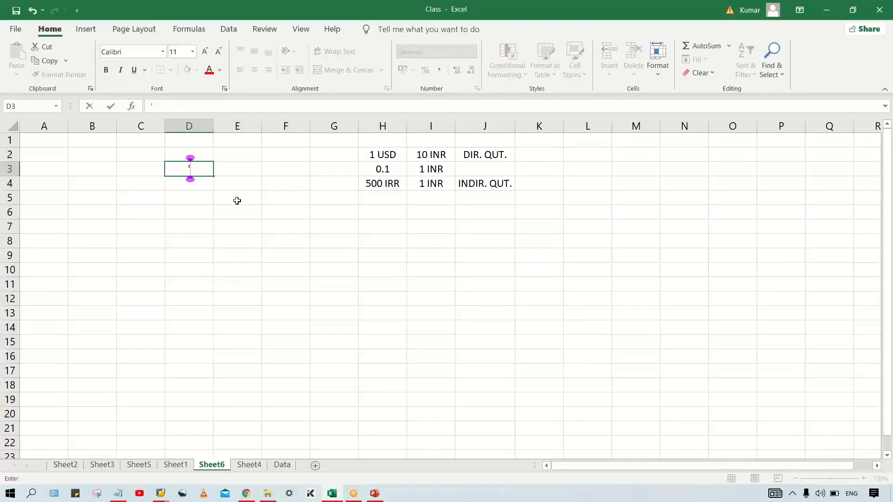
{"action": "type", "text": "1/20"}
{"action": "key", "text": "Return"}
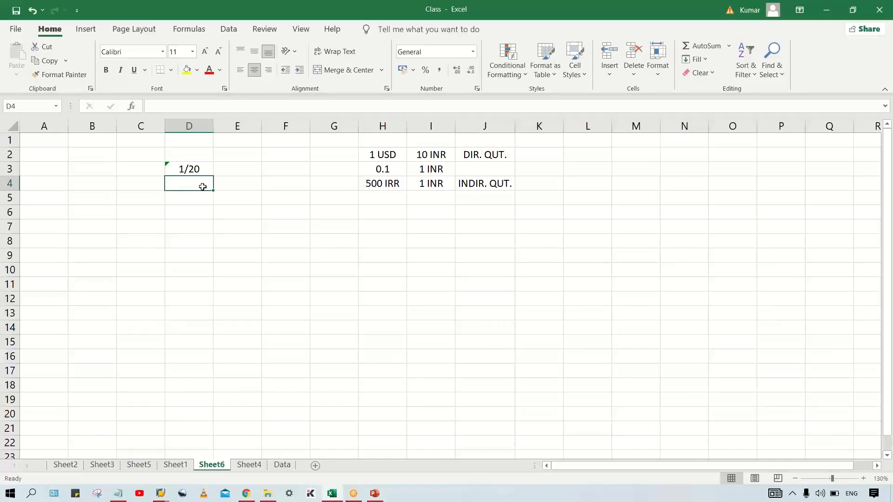
Step: Enter the decimal equivalent 0.05 in cell D4, below the 1/20 fraction
{"action": "type", "text": "."}
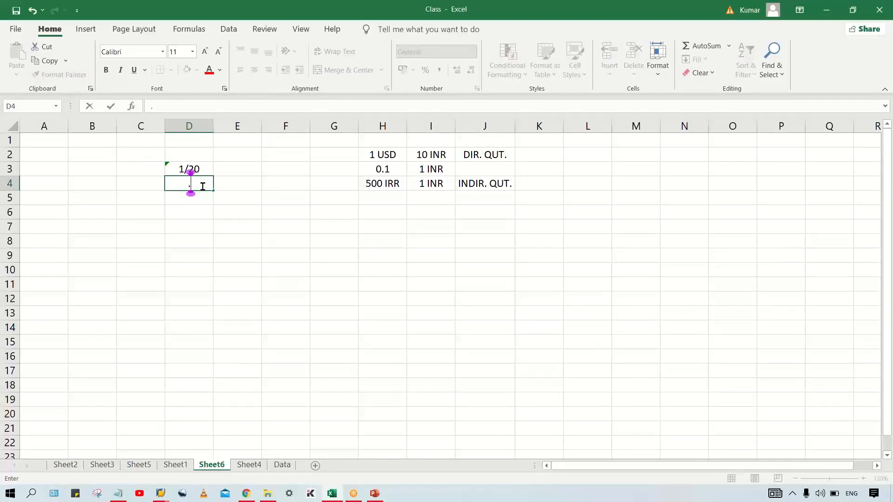
{"action": "type", "text": "05"}
{"action": "key", "text": "Return"}
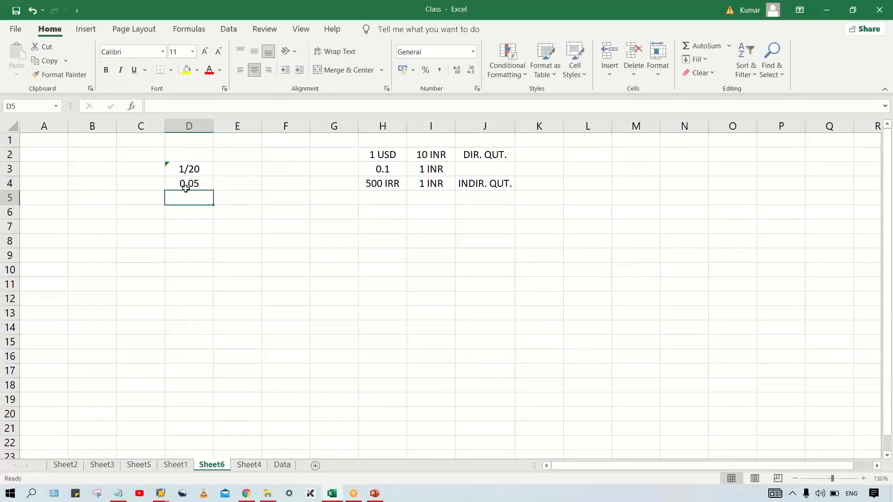
{"action": "left_click", "coordinate": [181, 185]}
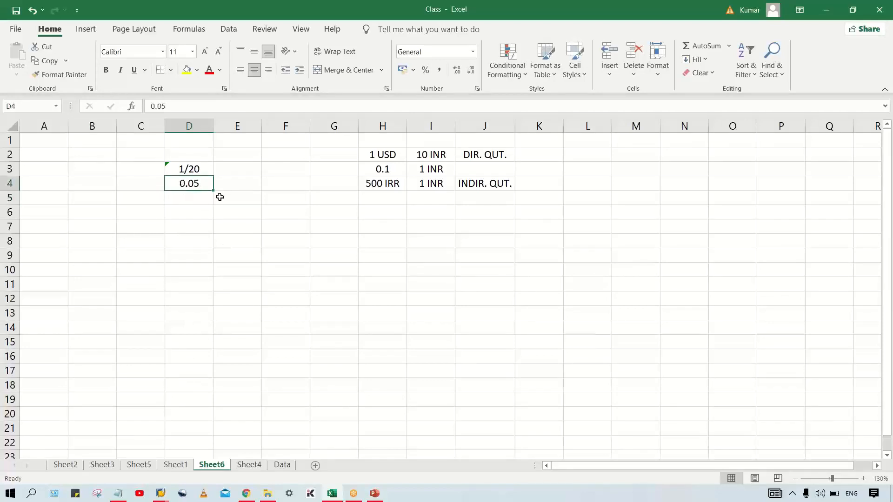
Step: Change the direct quotation amount in cell I2 to 20 INR and select the row's cells H2:J2
{"action": "left_click", "coordinate": [399, 156]}
{"action": "double_click", "coordinate": [421, 149]}
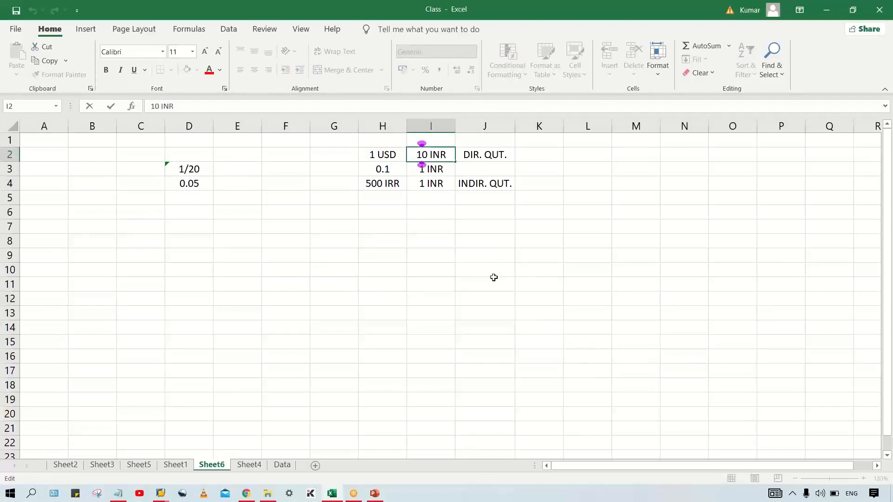
{"action": "key", "text": "BackSpace"}
{"action": "type", "text": "2"}
{"action": "key", "text": "Return"}
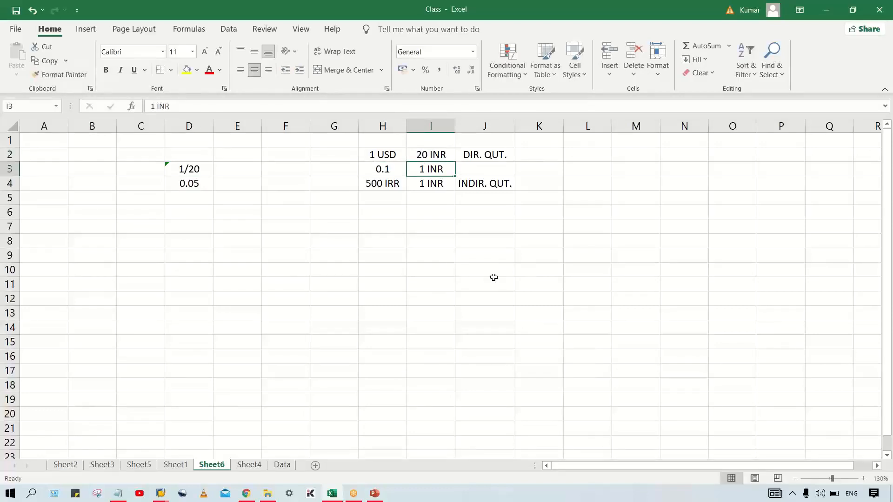
{"action": "left_click_drag", "start_coordinate": [384, 153], "coordinate": [510, 156]}
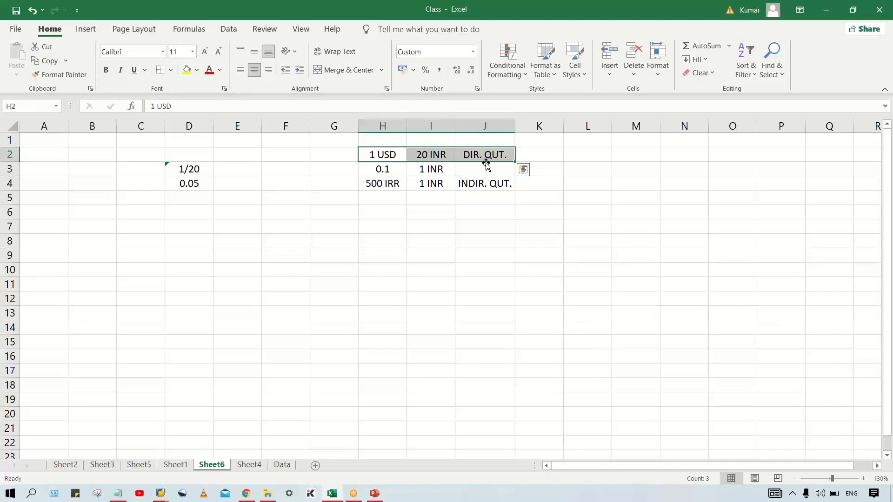
Step: Switch to the SAP OB08 window, replace the USD to INR indirect quotation with a direct quotation of 20, and save
{"action": "left_click", "coordinate": [432, 155]}
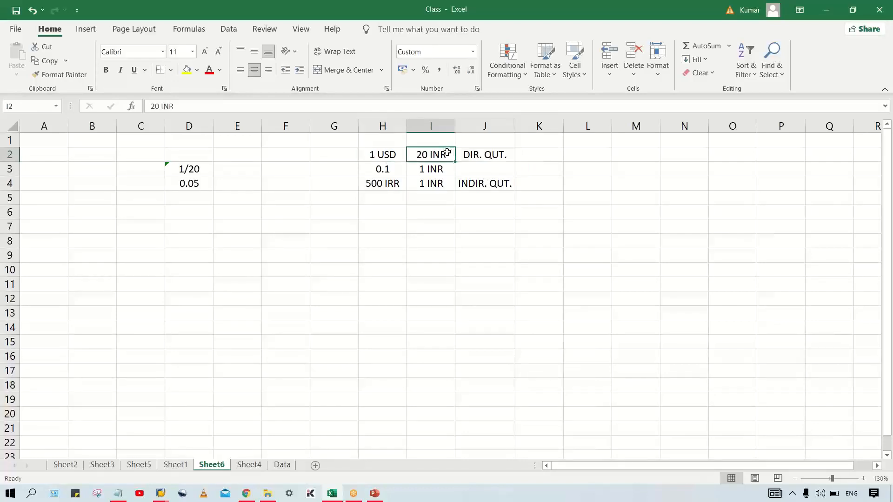
{"action": "left_click", "coordinate": [162, 495]}
{"action": "left_click", "coordinate": [172, 447]}
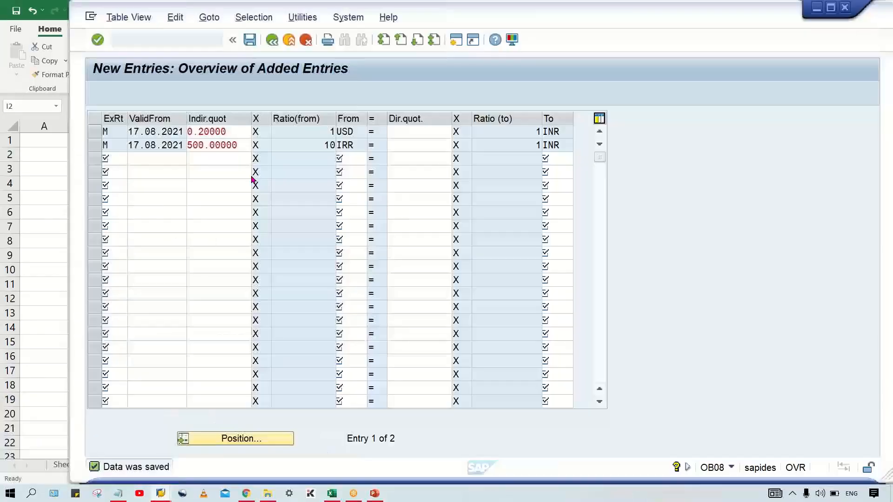
{"action": "left_click", "coordinate": [232, 131]}
{"action": "left_click_drag", "start_coordinate": [232, 132], "coordinate": [158, 132]}
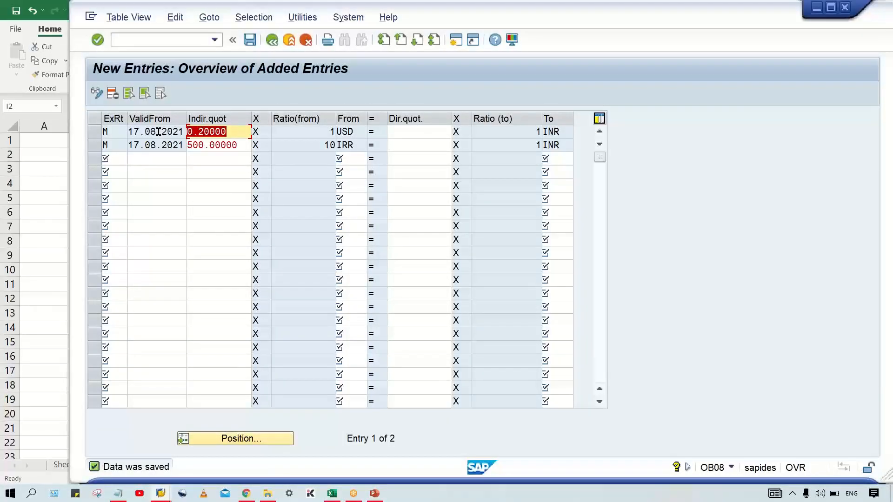
{"action": "key", "text": "Delete"}
{"action": "left_click", "coordinate": [408, 131]}
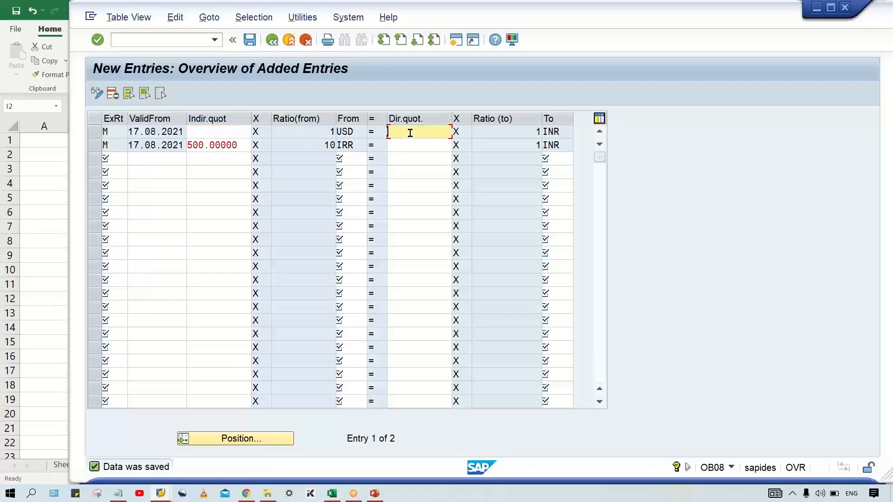
{"action": "type", "text": "20"}
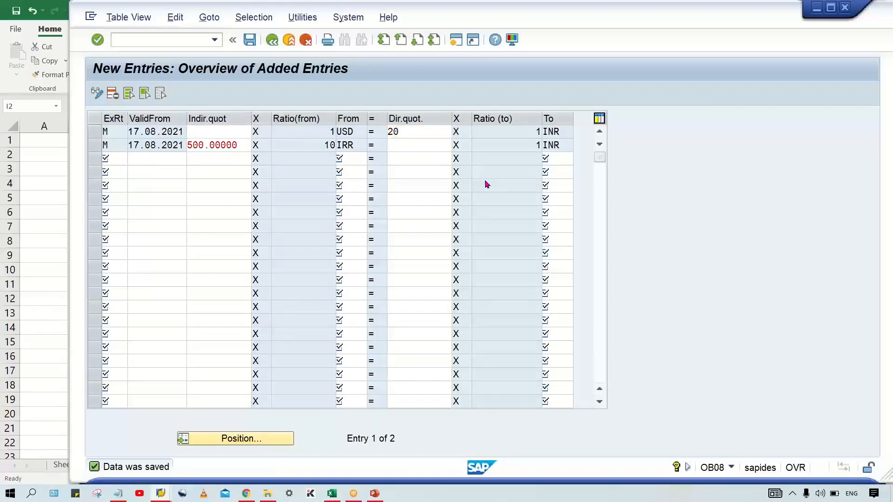
{"action": "key", "text": "Return"}
{"action": "key", "text": "ctrl+s"}
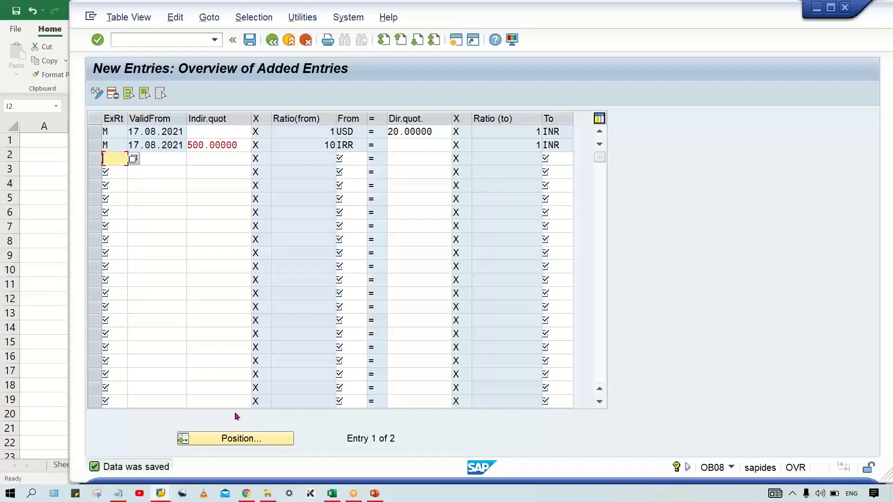
Step: Switch to the G/L document window, restart it with /NFB50, and set the document date to 17.08.2021
{"action": "mouse_move", "coordinate": [162, 495]}
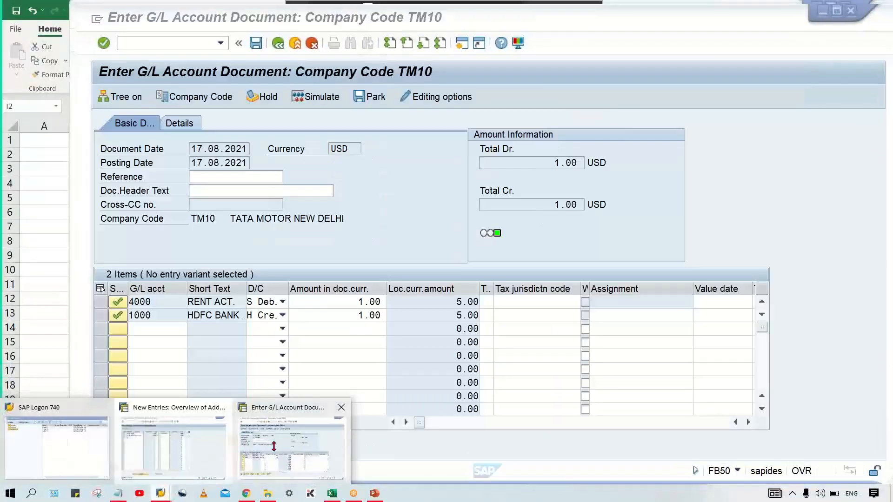
{"action": "left_click", "coordinate": [274, 446]}
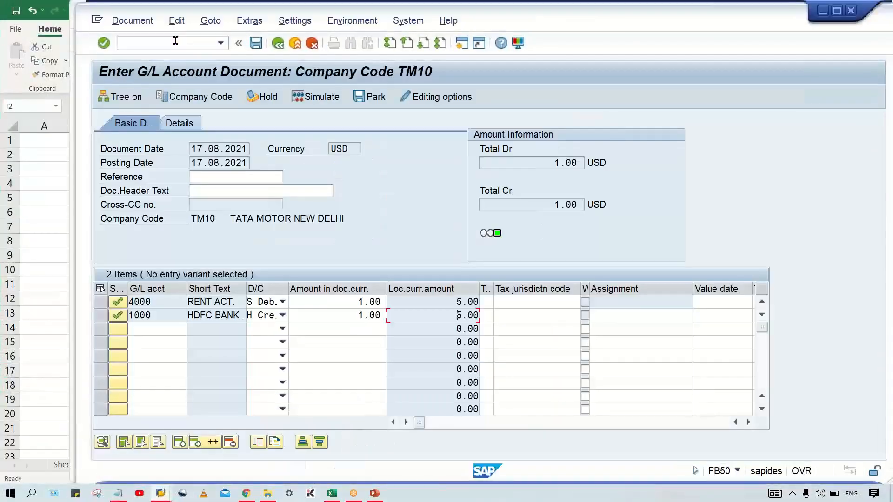
{"action": "left_click", "coordinate": [175, 41]}
{"action": "type", "text": "/NF"}
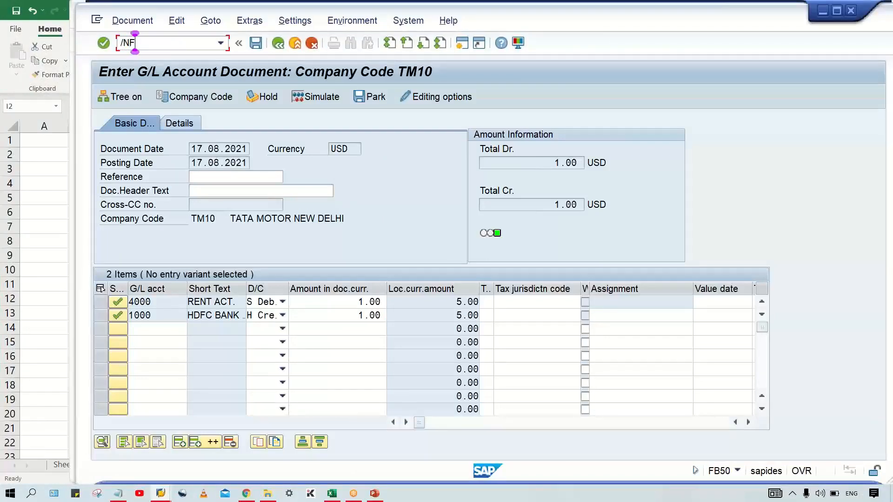
{"action": "type", "text": "B50"}
{"action": "key", "text": "Return"}
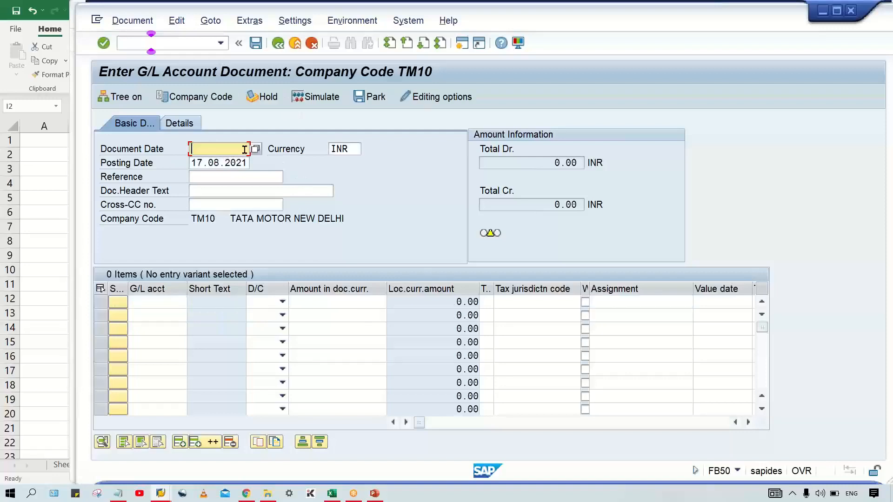
{"action": "left_click", "coordinate": [226, 150]}
{"action": "left_click", "coordinate": [218, 162]}
Step: Add two line items, G/L account 4000 as debit and G/L account 1000 as credit
{"action": "left_click", "coordinate": [156, 302]}
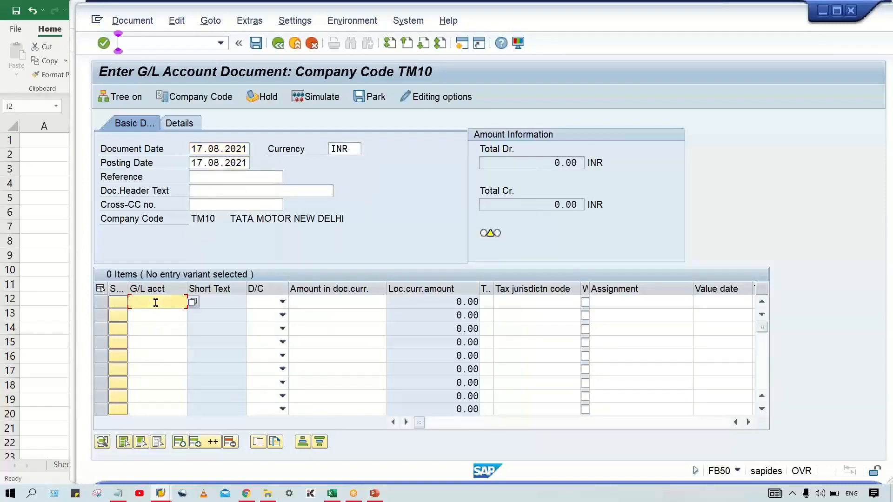
{"action": "left_click", "coordinate": [181, 107]}
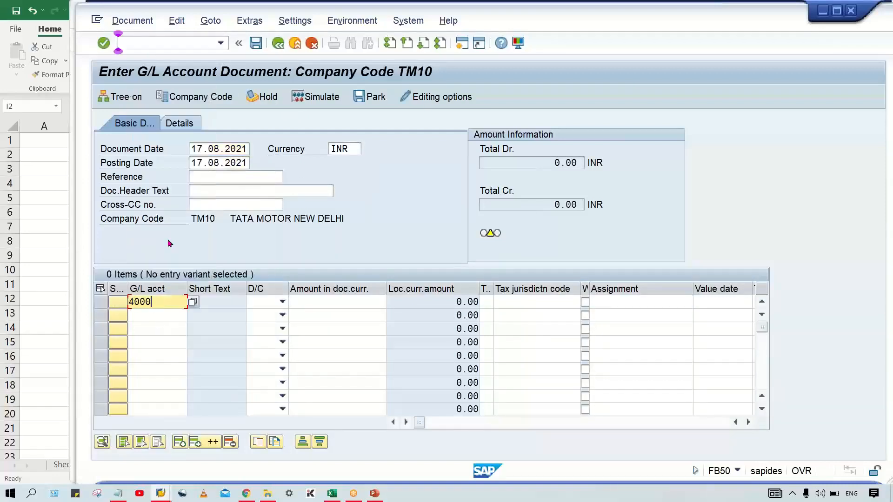
{"action": "left_click", "coordinate": [166, 316]}
{"action": "left_click", "coordinate": [175, 109]}
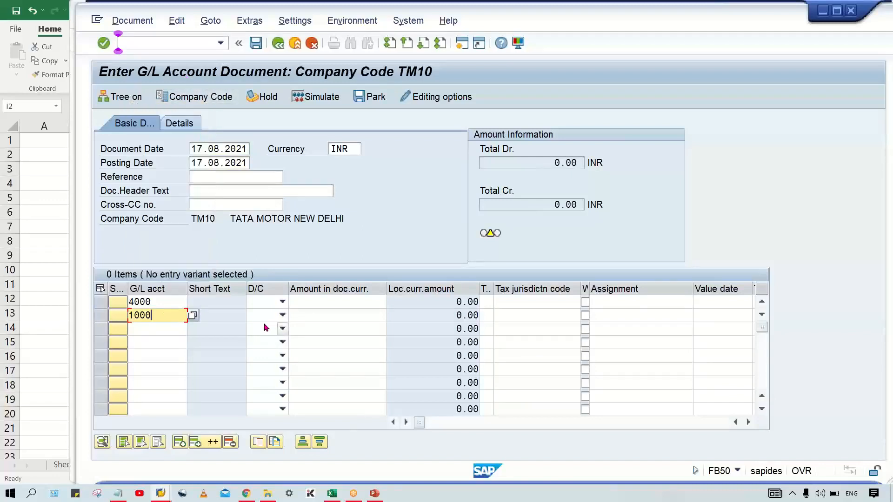
{"action": "left_click", "coordinate": [261, 306]}
{"action": "left_click", "coordinate": [261, 329]}
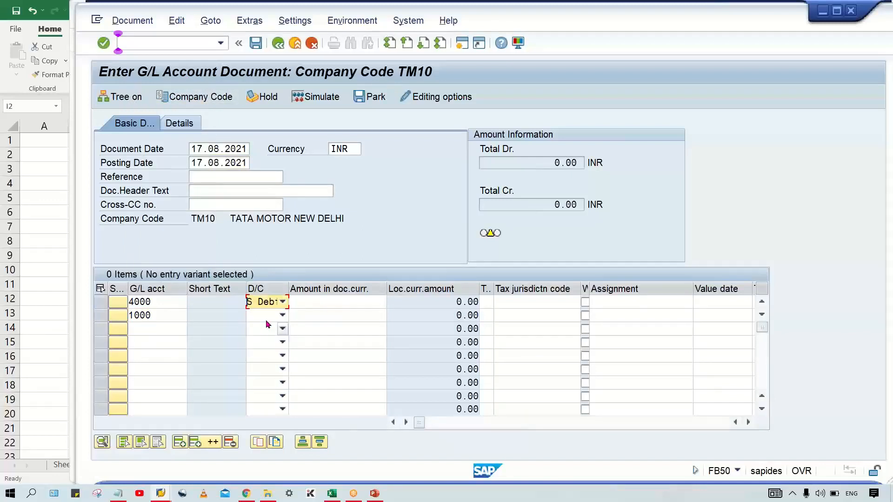
{"action": "left_click", "coordinate": [267, 319]}
{"action": "left_click", "coordinate": [265, 329]}
Step: Enter an amount of 1 for both line items, set the document currency to USD, and confirm the entries
{"action": "left_click", "coordinate": [361, 301]}
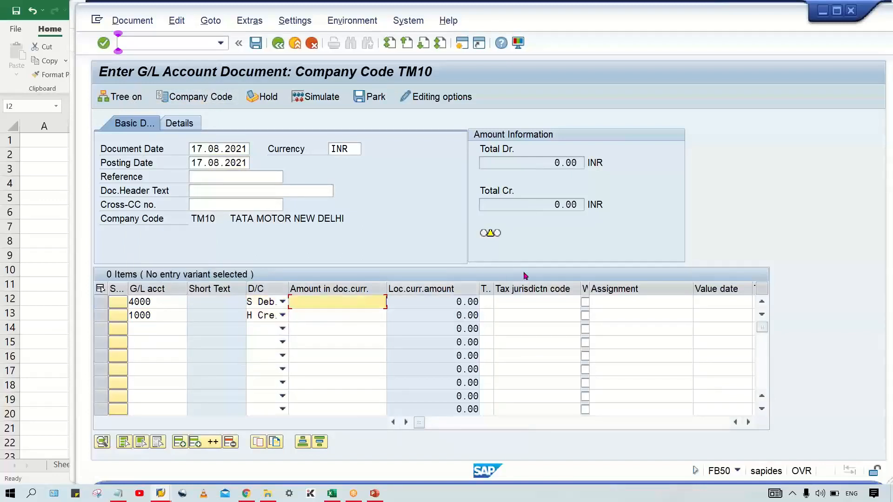
{"action": "key", "text": "Down"}
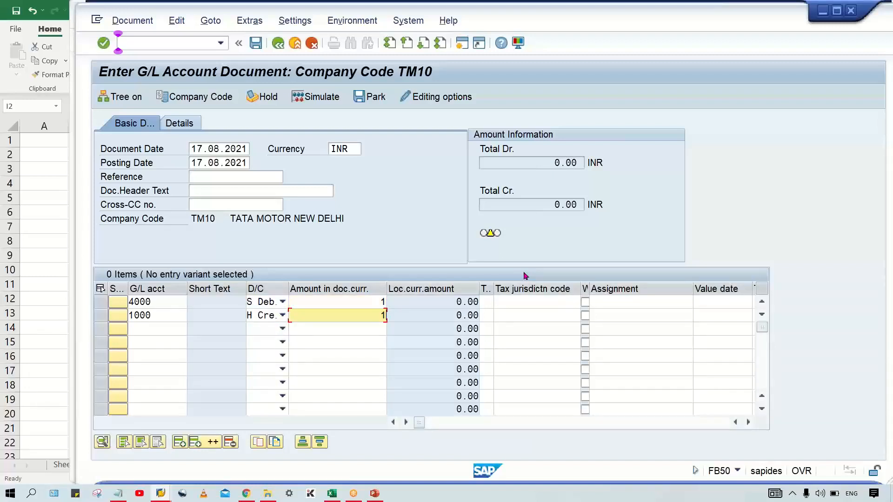
{"action": "double_click", "coordinate": [354, 147]}
{"action": "type", "text": "USD"}
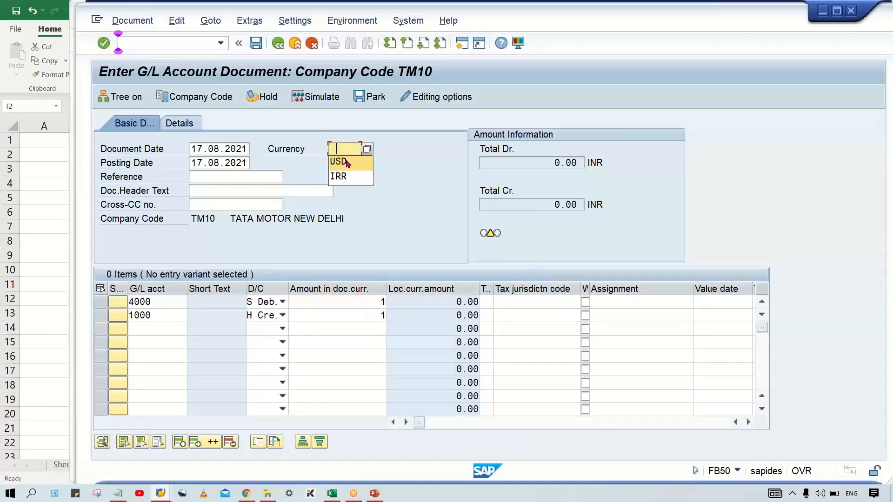
{"action": "key", "text": "Return"}
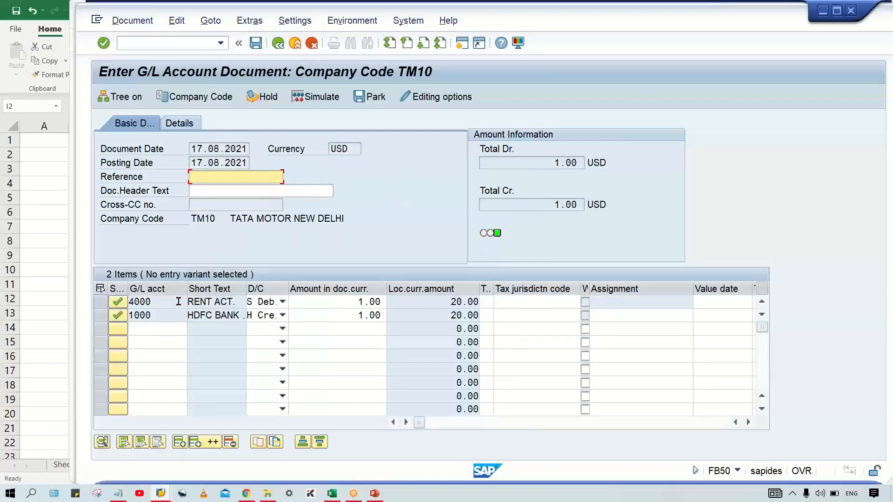
{"action": "key", "text": "F3"}
Step: Return to the OB08 entries, clear the USD to INR direct quotation, and enter 0.05 as the indirect quotation
{"action": "key", "text": "alt+Tab"}
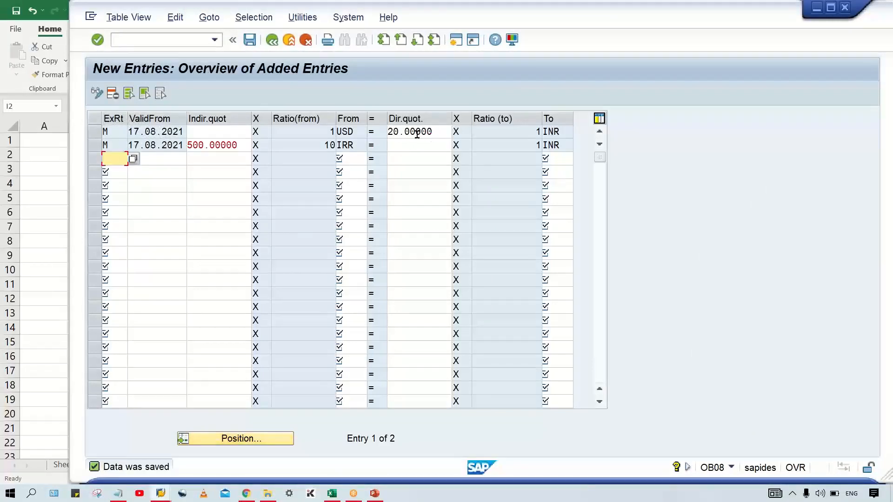
{"action": "left_click", "coordinate": [213, 132]}
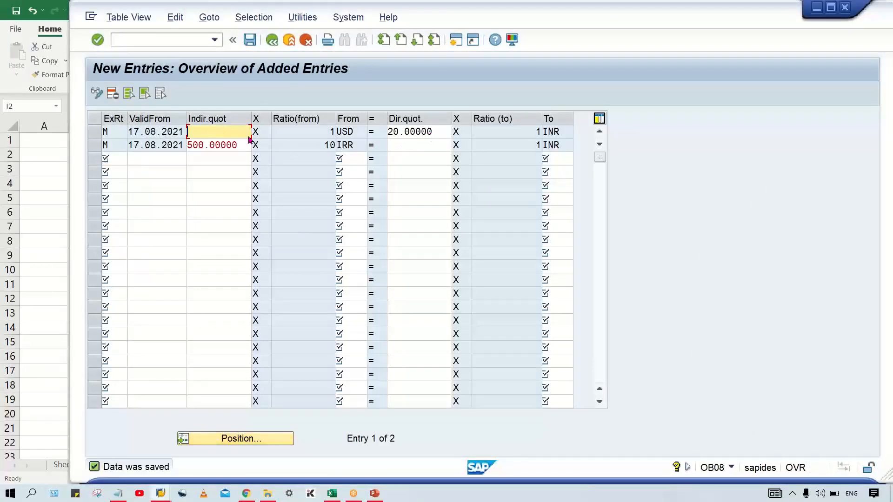
{"action": "left_click", "coordinate": [496, 134]}
{"action": "left_click_drag", "start_coordinate": [442, 131], "coordinate": [388, 132]}
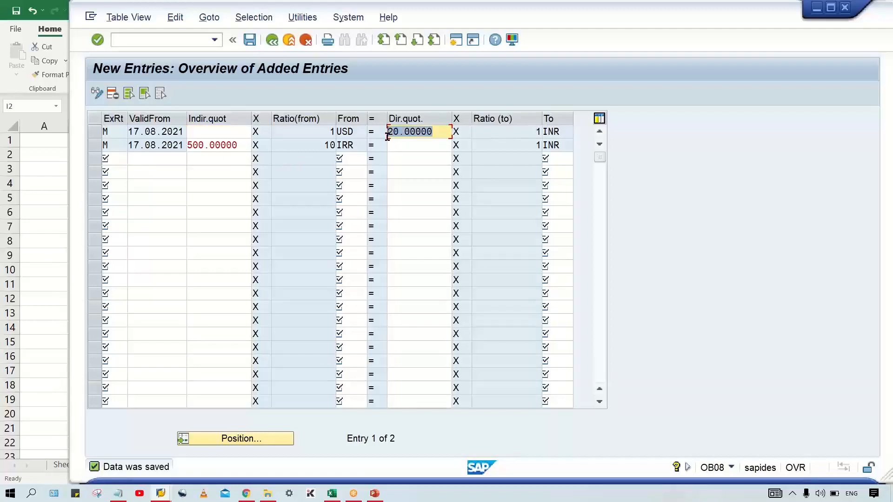
{"action": "key", "text": "Delete"}
{"action": "left_click", "coordinate": [227, 132]}
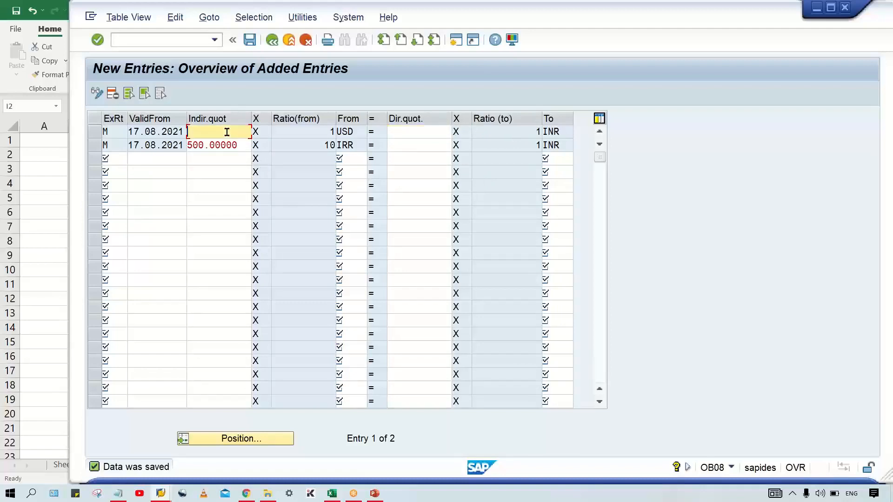
{"action": "type", "text": "0.05"}
Step: Refer to the 1/20 fraction in cell D3 of the Excel Class workbook and return to the OB08 entries
{"action": "left_click", "coordinate": [331, 493]}
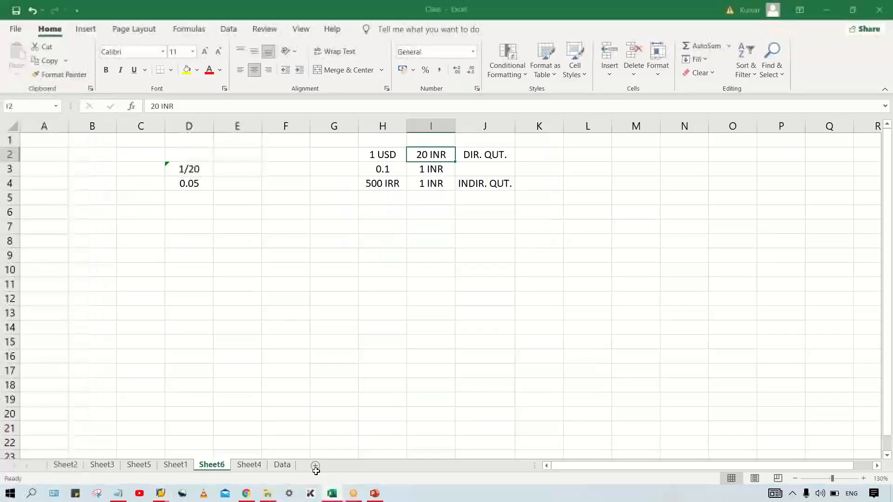
{"action": "left_click", "coordinate": [195, 169]}
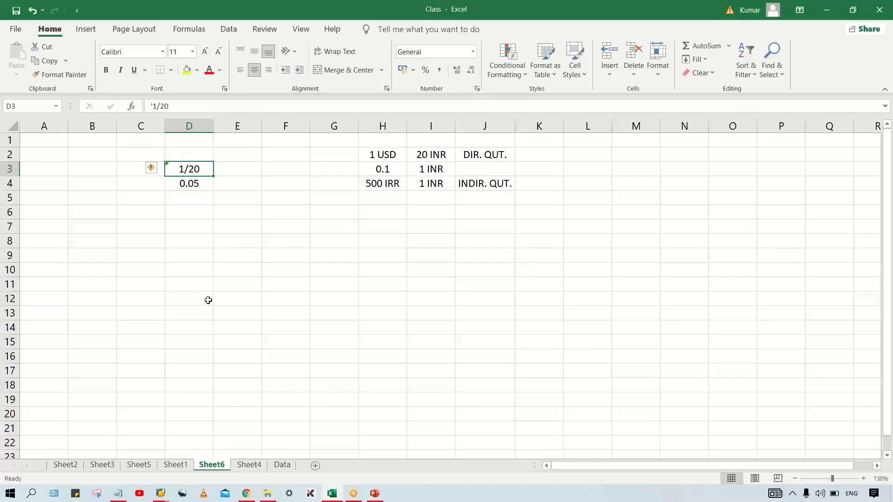
{"action": "key", "text": "alt+Tab"}
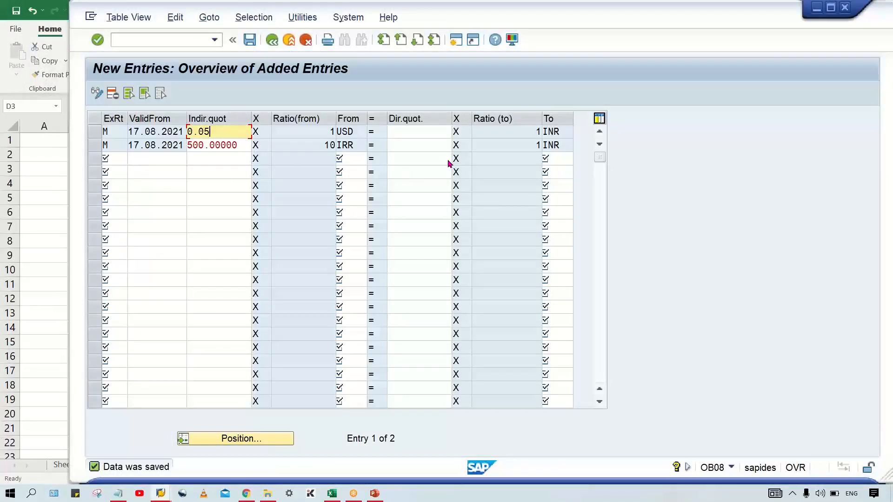
Step: Leave the USD direct quotation blank and save the exchange rate entries
{"action": "left_click", "coordinate": [415, 129]}
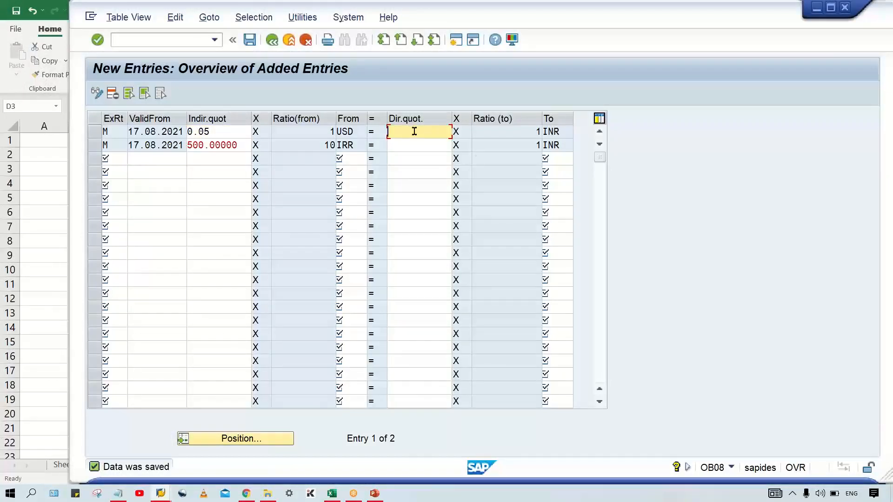
{"action": "key", "text": "Return"}
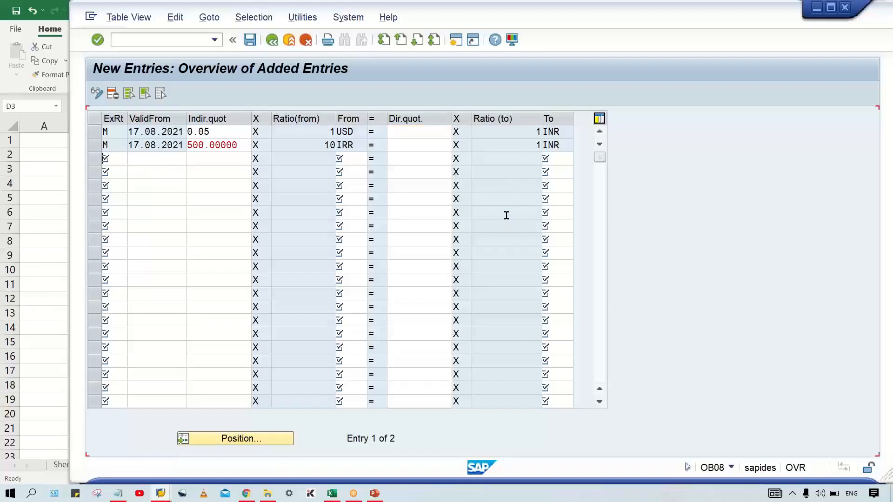
{"action": "key", "text": "ctrl+s"}
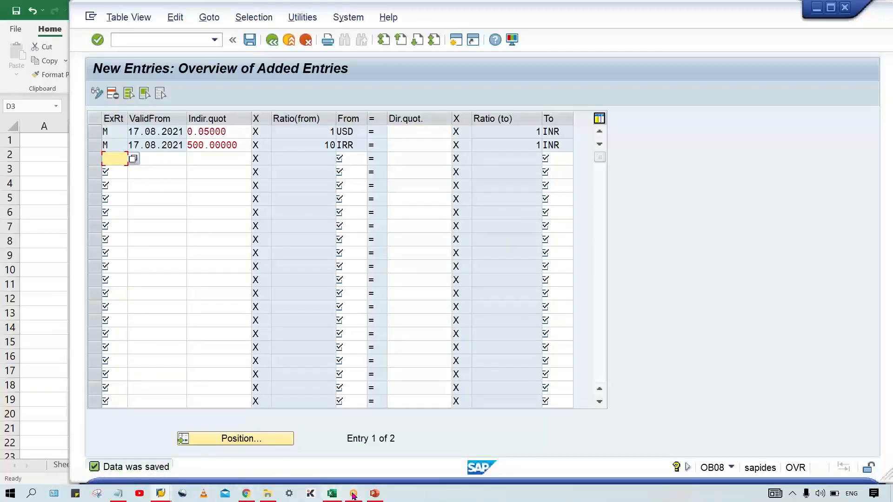
Step: Switch to the G/L document window and start a new FB50 document dated 17.08.2021 in currency USD
{"action": "left_click", "coordinate": [160, 493]}
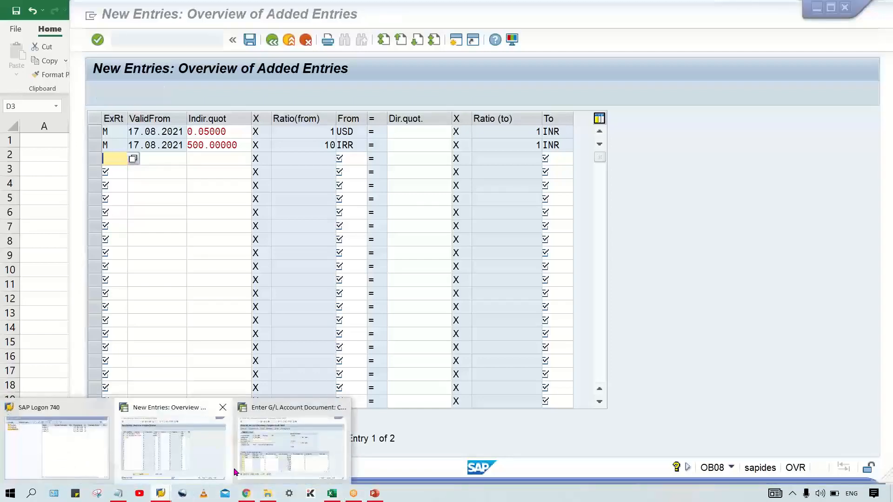
{"action": "left_click", "coordinate": [239, 470]}
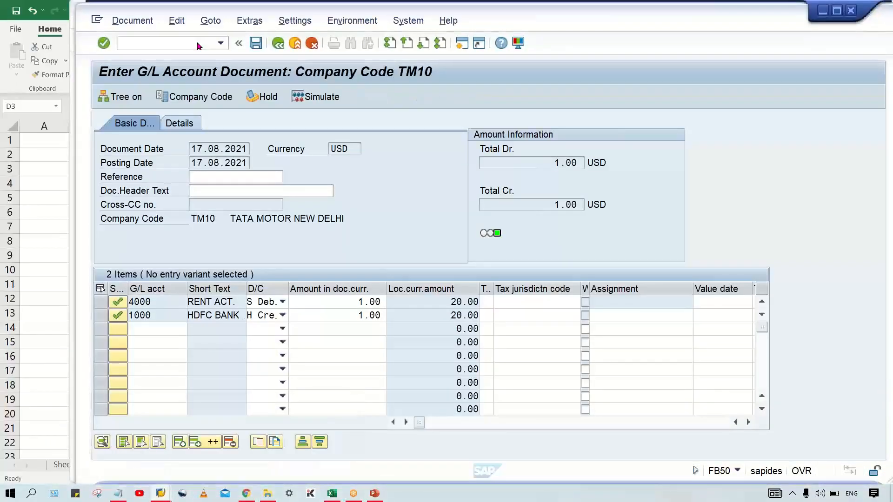
{"action": "left_click", "coordinate": [197, 45]}
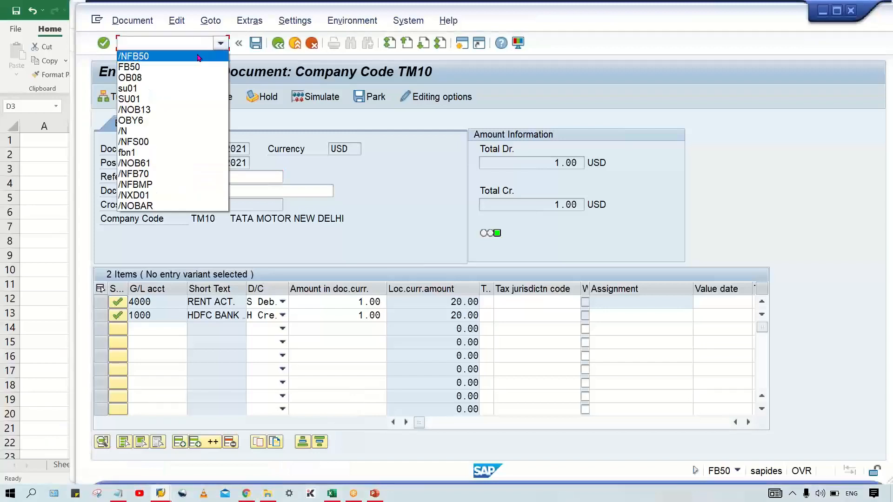
{"action": "left_click", "coordinate": [197, 56]}
{"action": "key", "text": "Return"}
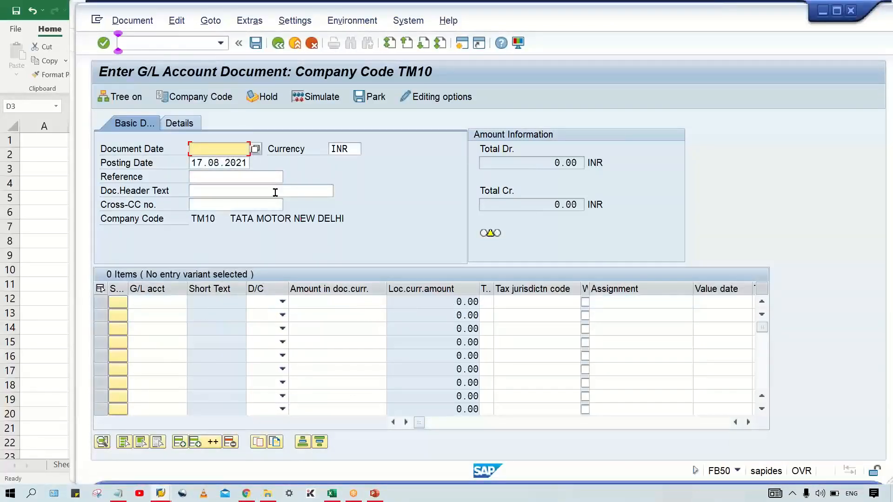
{"action": "left_click", "coordinate": [245, 149]}
{"action": "left_click", "coordinate": [225, 162]}
{"action": "left_click", "coordinate": [350, 148]}
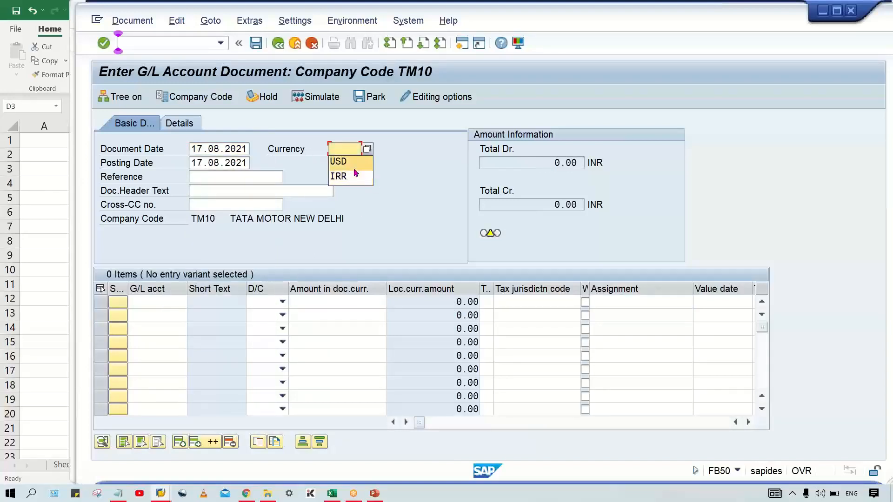
{"action": "left_click", "coordinate": [341, 160]}
Step: Enter G/L account 4000 as a debit line and G/L account 1000 as a credit line
{"action": "left_click", "coordinate": [149, 302]}
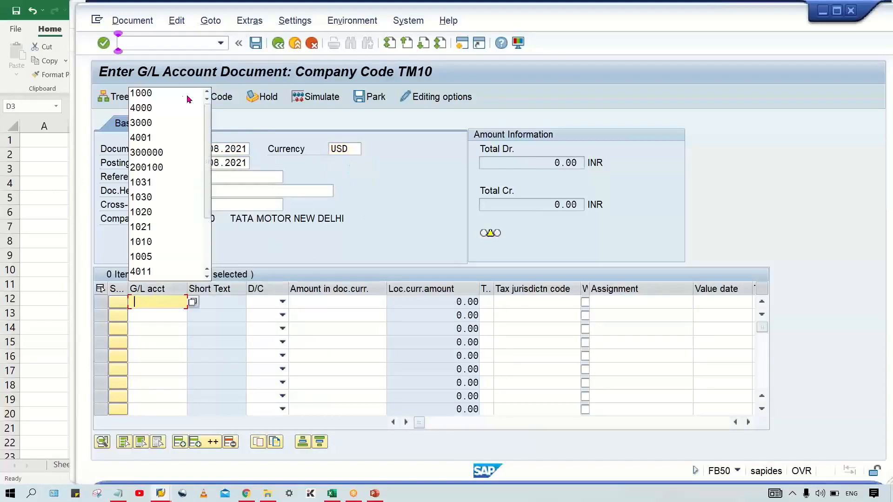
{"action": "left_click", "coordinate": [164, 113]}
{"action": "left_click", "coordinate": [145, 315]}
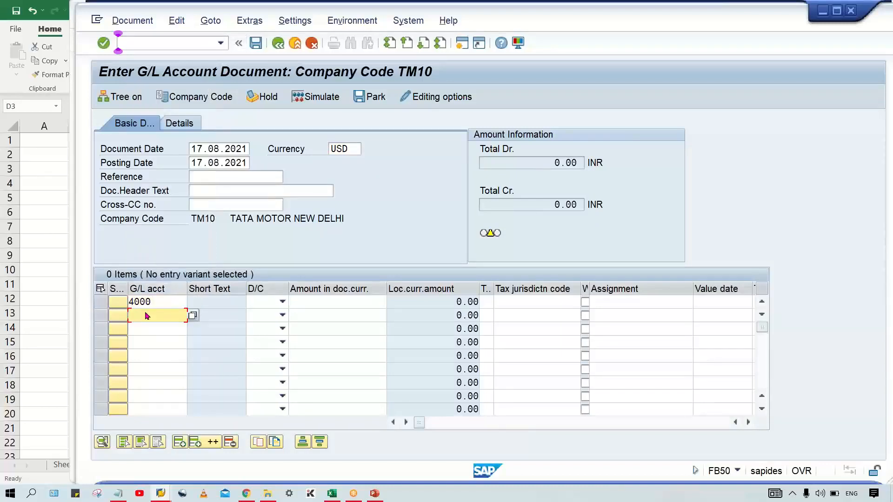
{"action": "left_click", "coordinate": [178, 109]}
{"action": "left_click", "coordinate": [282, 301]}
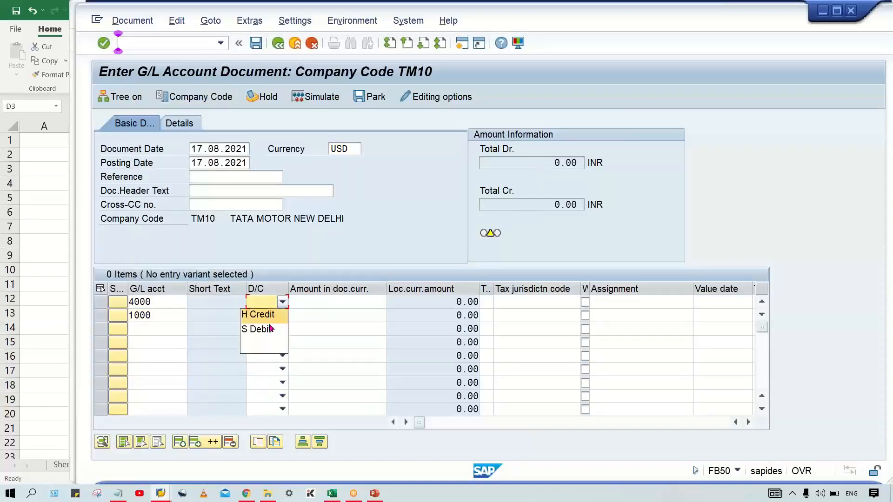
{"action": "left_click", "coordinate": [264, 321]}
{"action": "left_click", "coordinate": [264, 315]}
{"action": "left_click", "coordinate": [259, 321]}
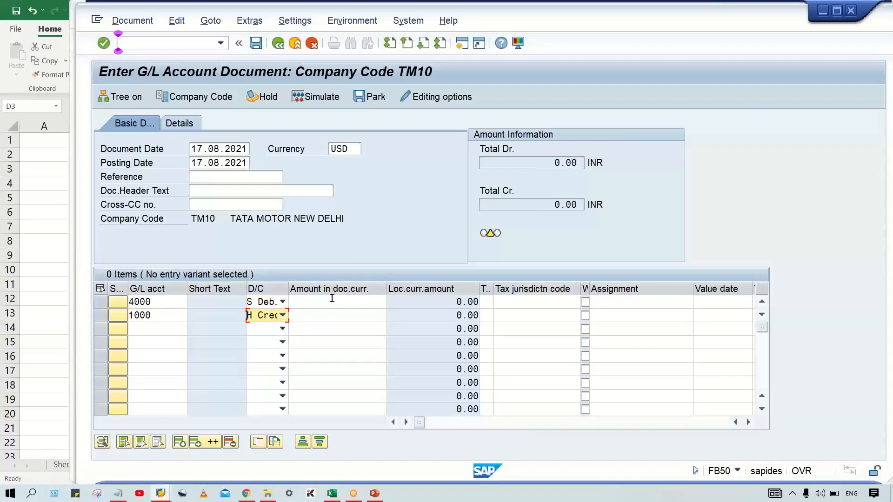
Step: Set the document currency amount to 1 on both lines, validate the entries, and check the local currency amounts
{"action": "left_click", "coordinate": [332, 301]}
{"action": "key", "text": "Down"}
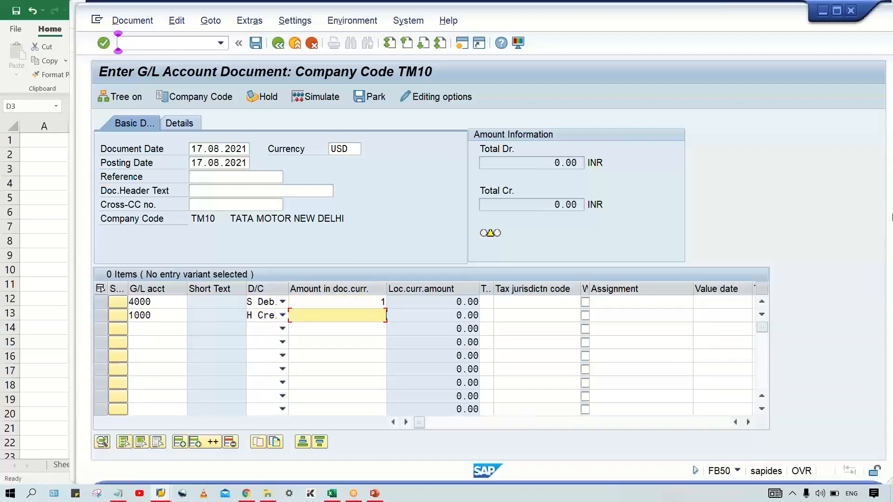
{"action": "key", "text": "Return"}
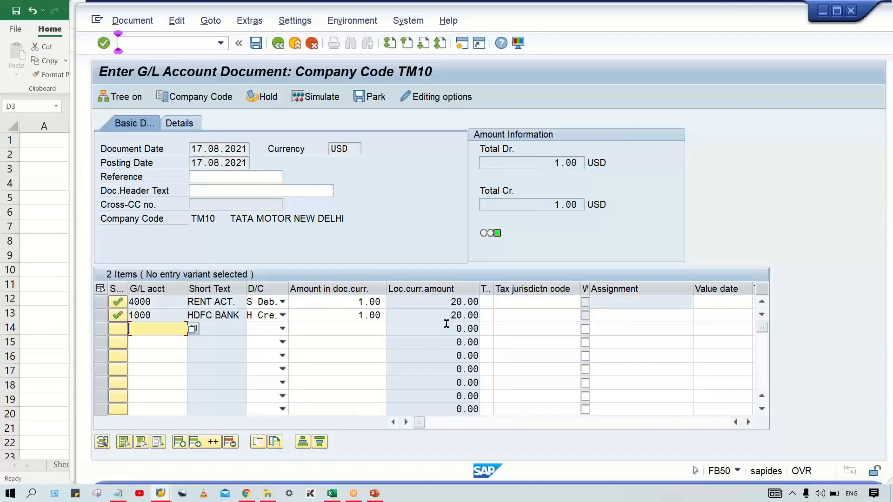
{"action": "left_click", "coordinate": [438, 303]}
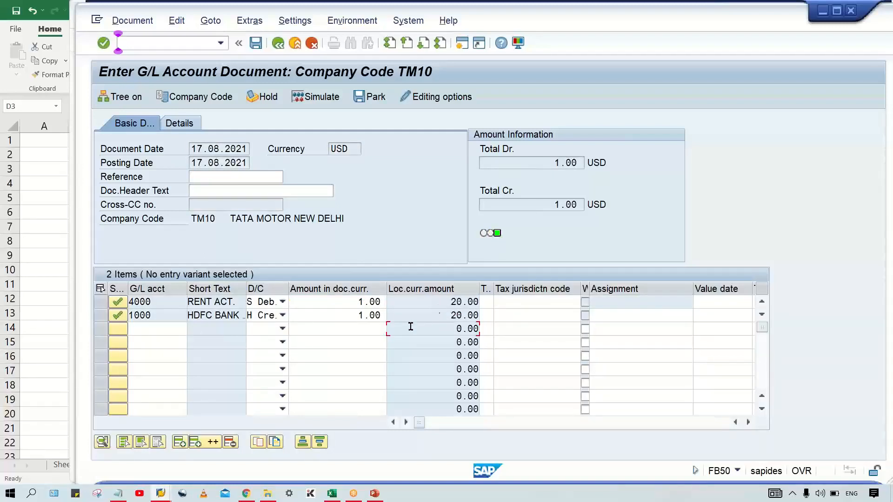
Step: Refer to the direct quotation label in cell J2 of the Excel Class workbook and return to the SAP OB08 entries
{"action": "left_click", "coordinate": [333, 496]}
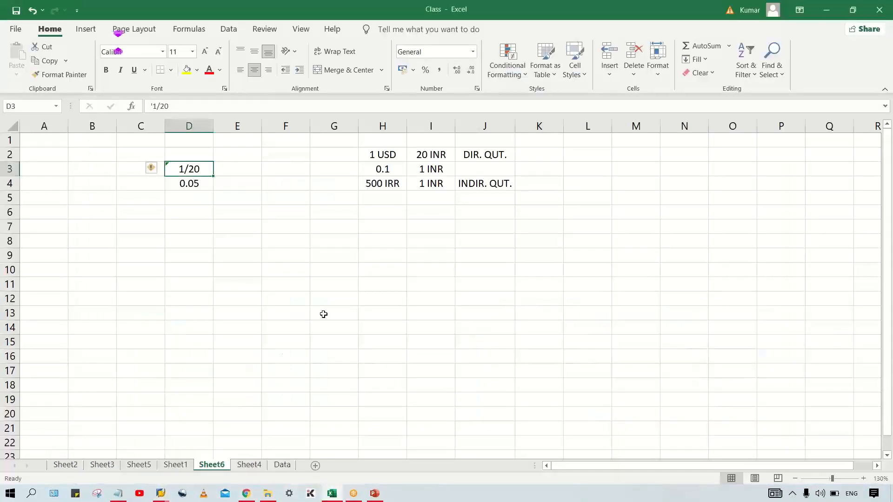
{"action": "left_click", "coordinate": [482, 158]}
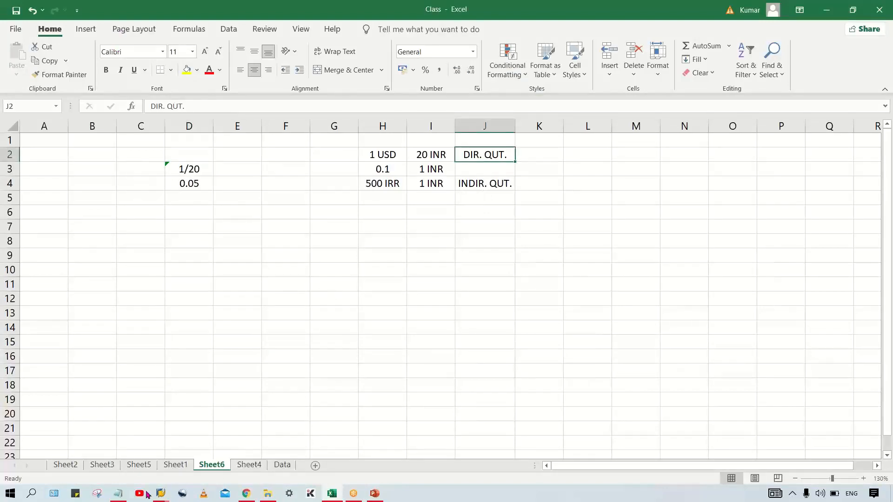
{"action": "mouse_move", "coordinate": [161, 493]}
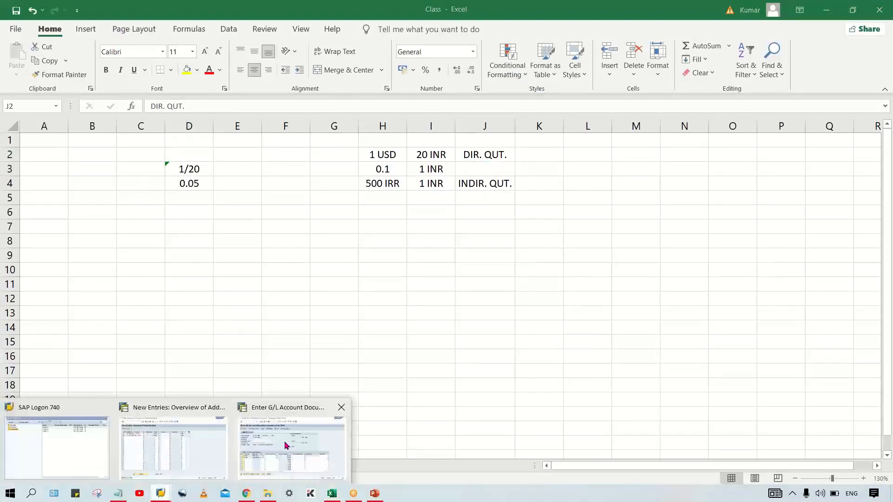
{"action": "left_click", "coordinate": [286, 442]}
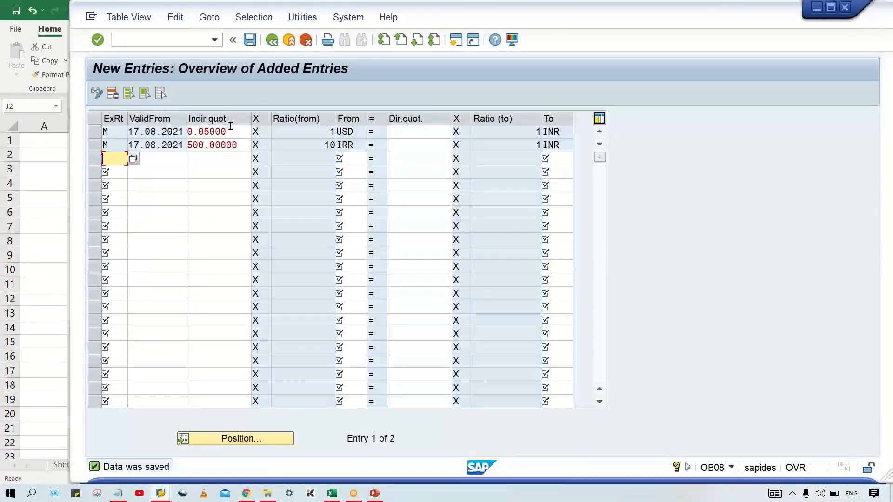
Step: Clear the indirect quotation of the USD to INR entry and move to its direct quotation
{"action": "left_click", "coordinate": [507, 132]}
{"action": "double_click", "coordinate": [231, 127]}
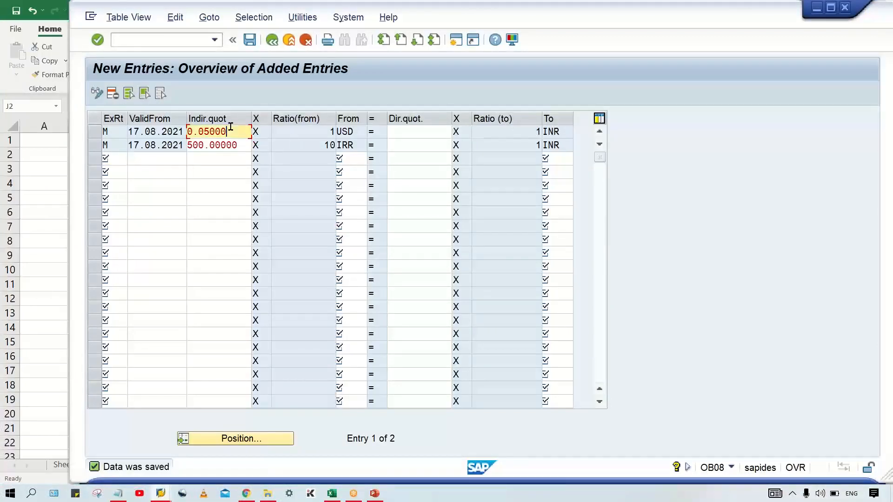
{"action": "key", "text": "Delete"}
{"action": "left_click", "coordinate": [406, 131]}
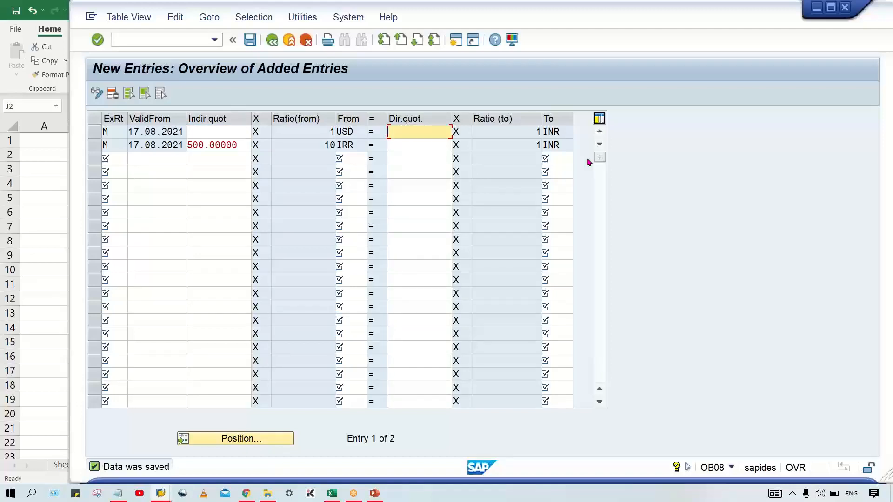
{"action": "type", "text": "20"}
{"action": "key", "text": "BackSpace"}
{"action": "key", "text": "BackSpace"}
{"action": "type", "text": "50"}
{"action": "key", "text": "BackSpace"}
{"action": "key", "text": "BackSpace"}
Step: Set the direct quotation of the USD to INR entry to 70
{"action": "type", "text": "70"}
{"action": "key", "text": "Return"}
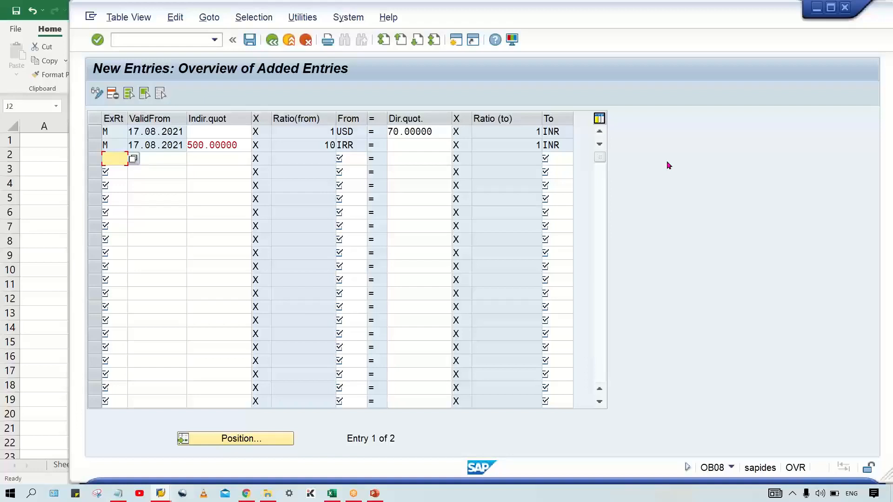
Step: Compare the direct quotation and ratio of the USD entry with the indirect quotation and ratio of the IRR entry
{"action": "left_click_drag", "start_coordinate": [438, 131], "coordinate": [387, 135]}
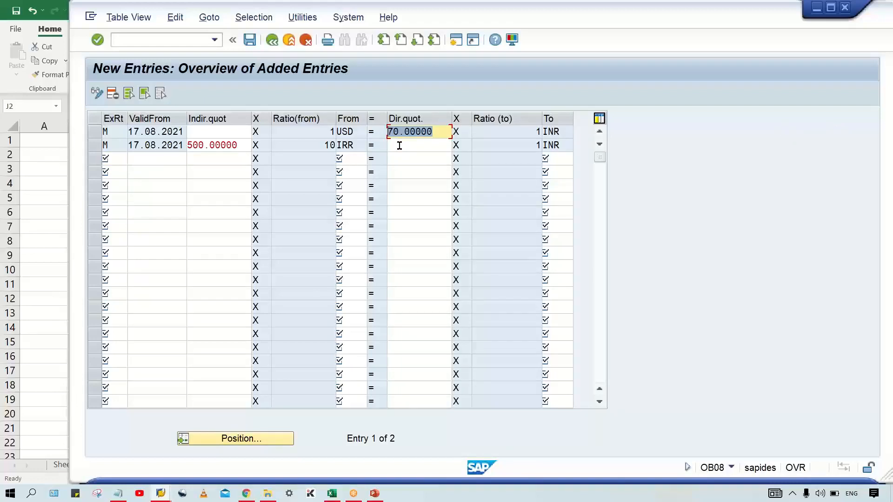
{"action": "left_click", "coordinate": [330, 133]}
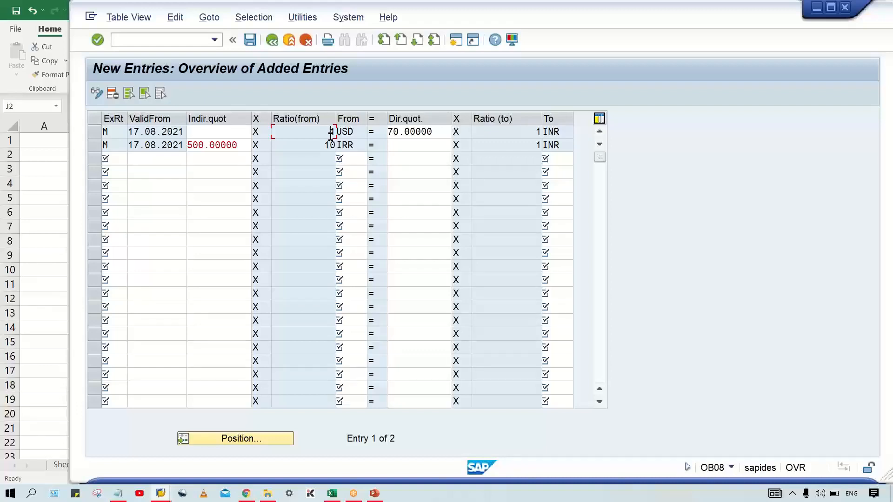
{"action": "double_click", "coordinate": [433, 132]}
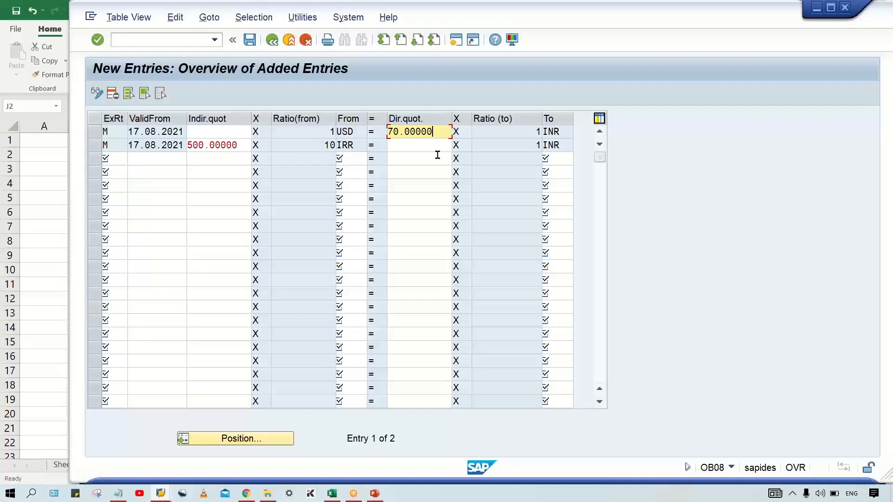
{"action": "left_click", "coordinate": [483, 147]}
{"action": "left_click", "coordinate": [300, 143]}
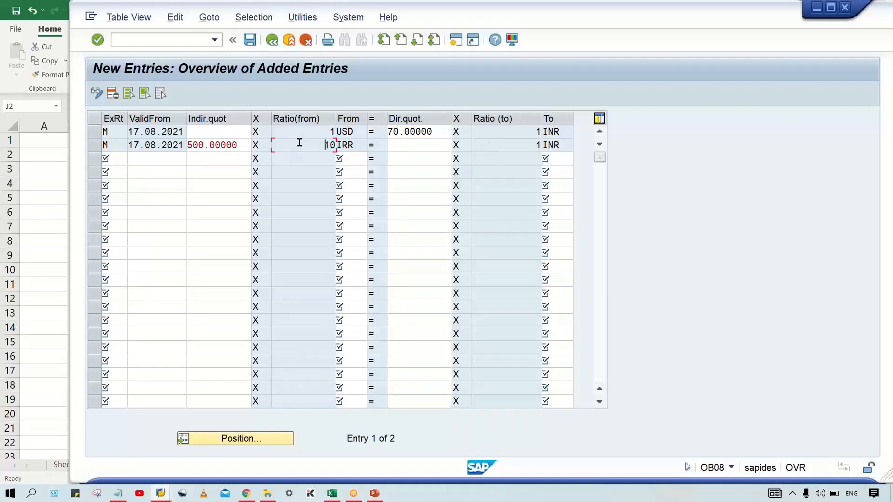
{"action": "double_click", "coordinate": [238, 145]}
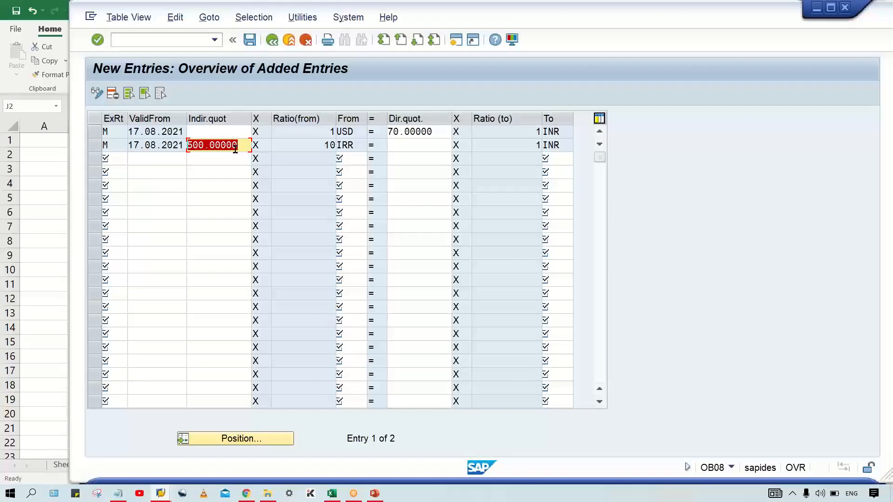
{"action": "left_click", "coordinate": [441, 138]}
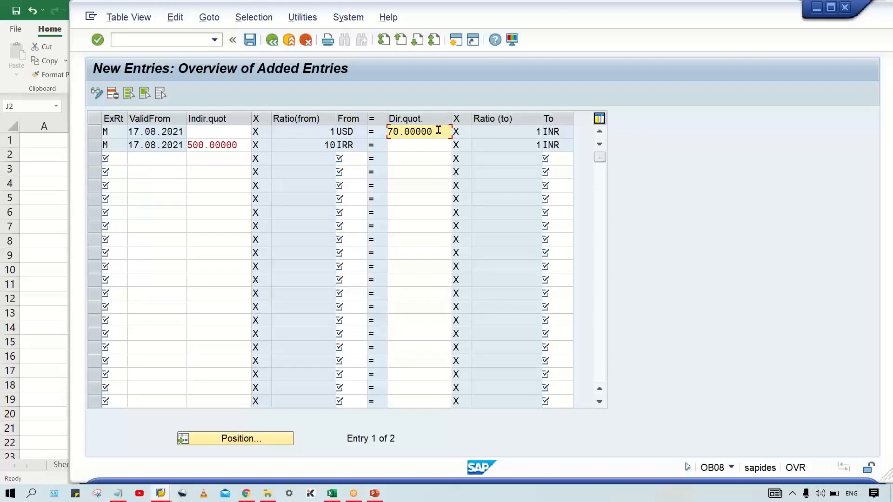
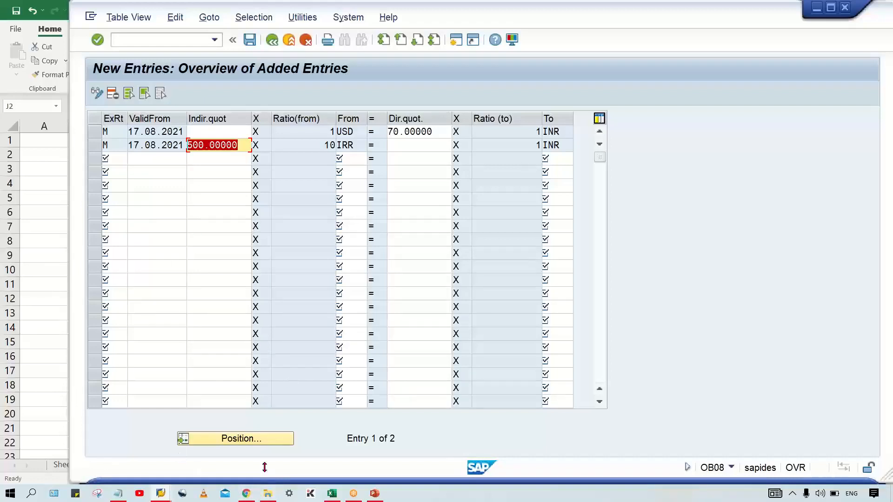
Step: Switch to the Class workbook in Excel and refer to the 1 USD direct quotation example in cell H2
{"action": "left_click", "coordinate": [331, 493]}
{"action": "left_click", "coordinate": [358, 252]}
{"action": "left_click_drag", "start_coordinate": [357, 250], "coordinate": [357, 251]}
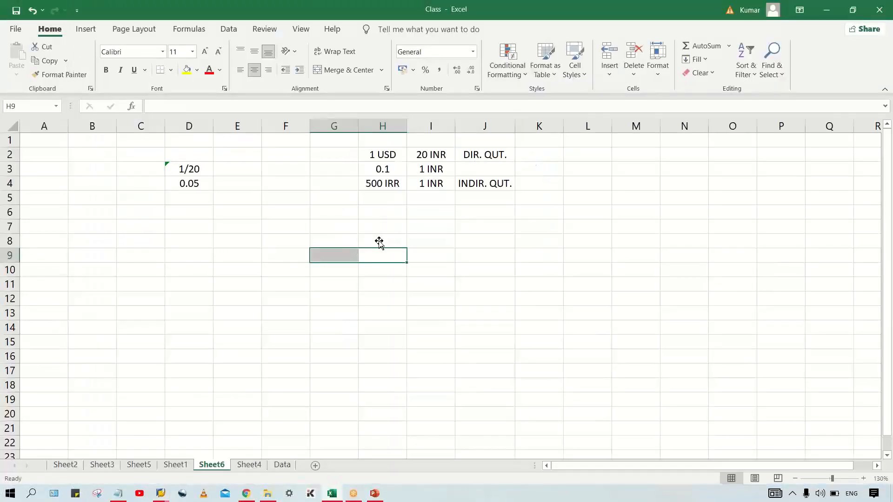
{"action": "left_click", "coordinate": [381, 155]}
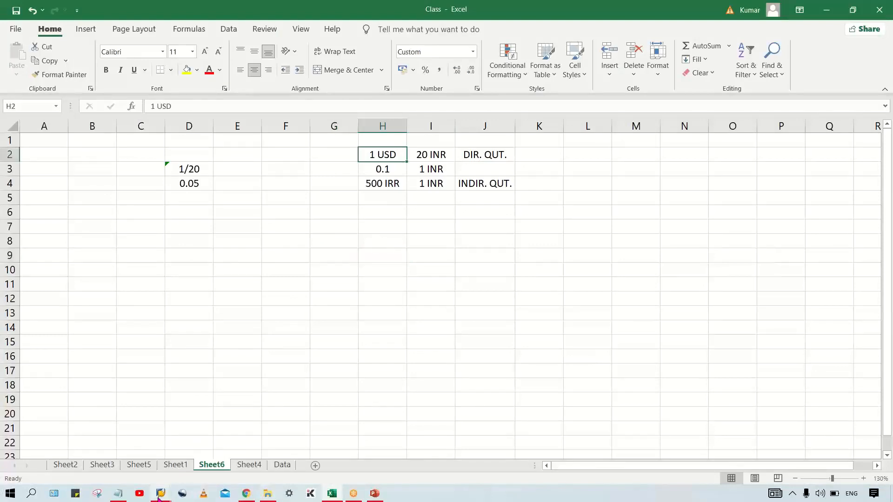
Step: Return to the SAP OB08 entries and browse the available exchange rate types for the USD entry, closing the list without choosing one
{"action": "mouse_move", "coordinate": [160, 496]}
{"action": "left_click", "coordinate": [195, 453]}
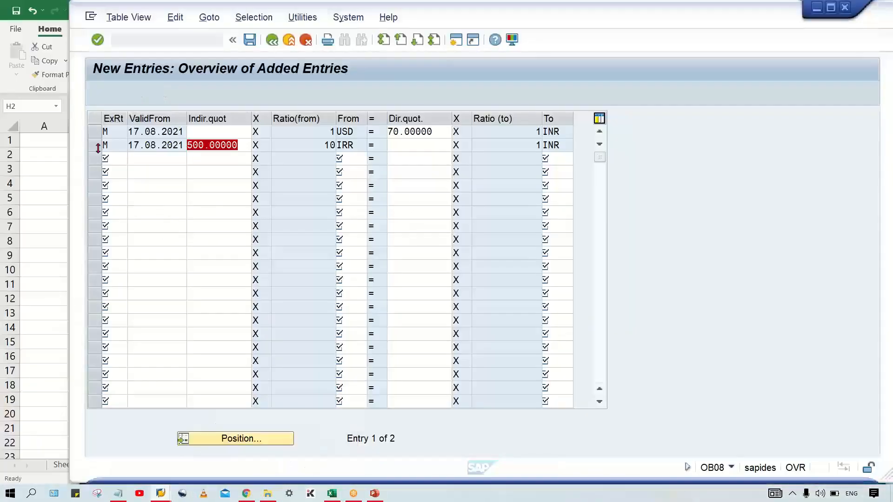
{"action": "left_click", "coordinate": [118, 132]}
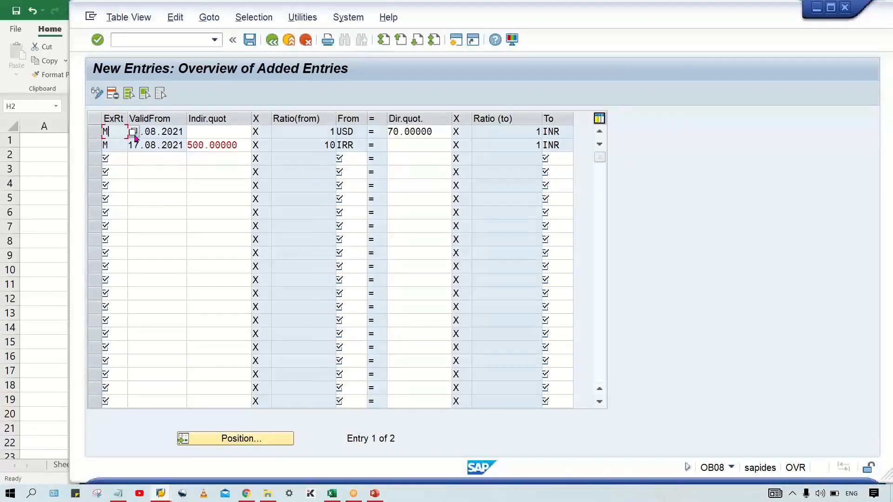
{"action": "left_click", "coordinate": [134, 135]}
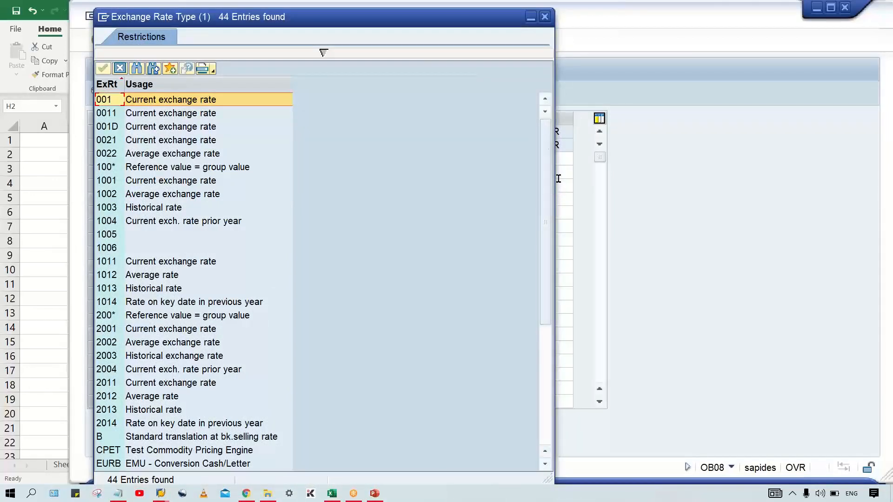
{"action": "left_click_drag", "start_coordinate": [549, 145], "coordinate": [539, 224]}
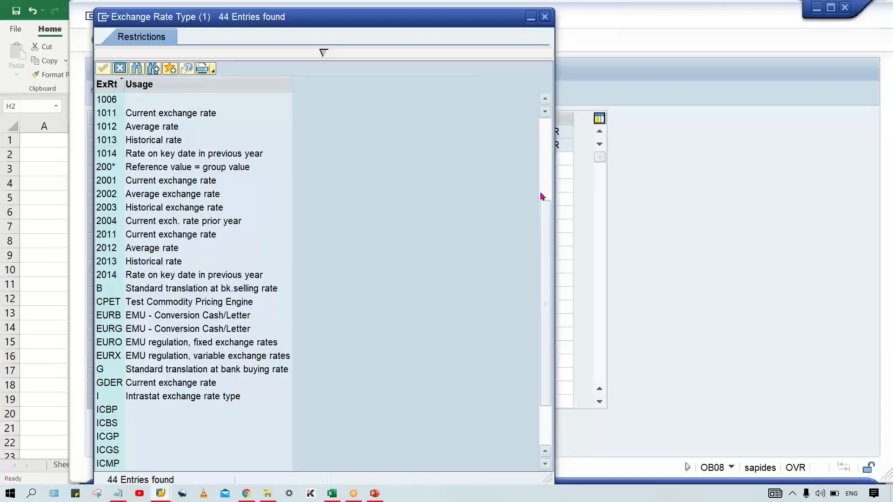
{"action": "left_click", "coordinate": [544, 21]}
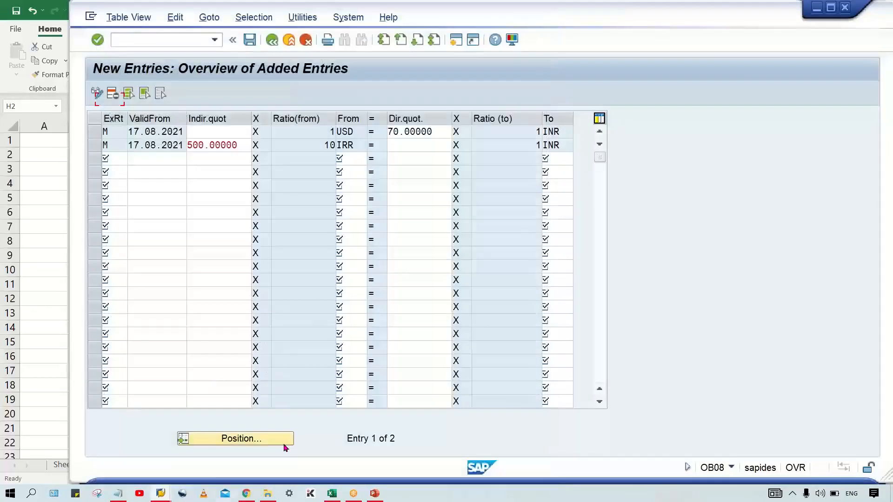
Step: Switch to the Foreign Currency Setting presentation in PowerPoint and start its slide show from the first slide
{"action": "left_click", "coordinate": [375, 493]}
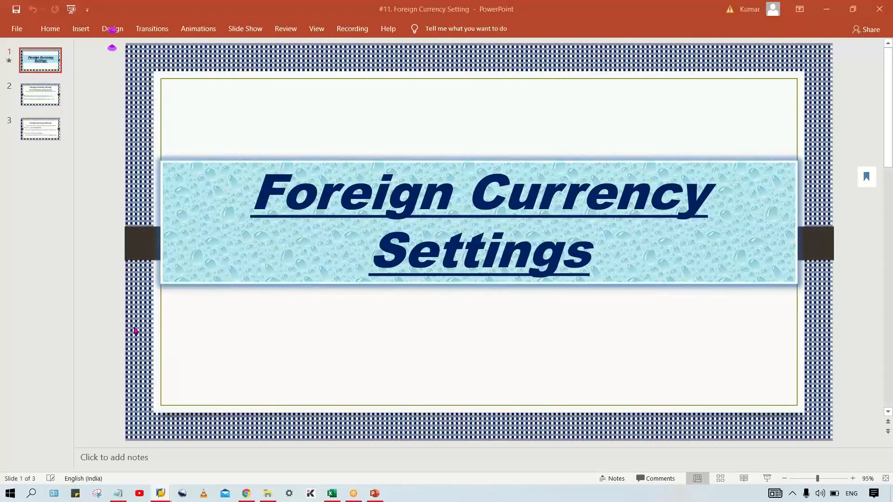
{"action": "key", "text": "F5"}
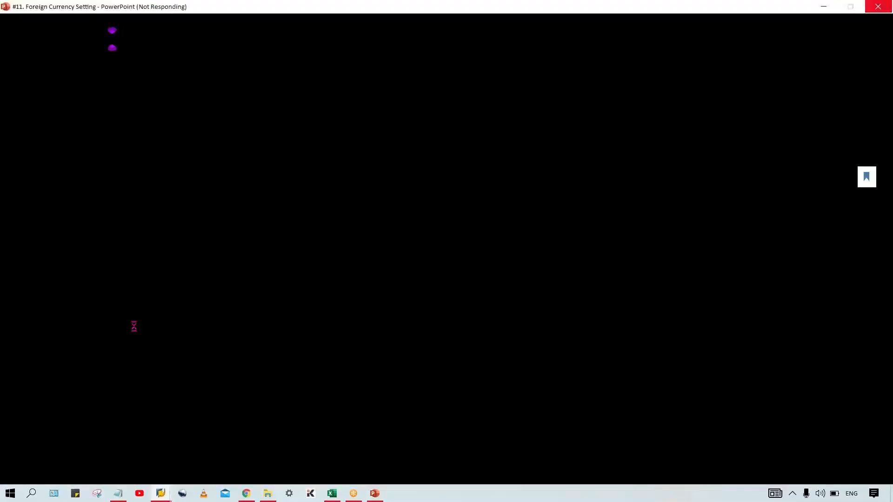